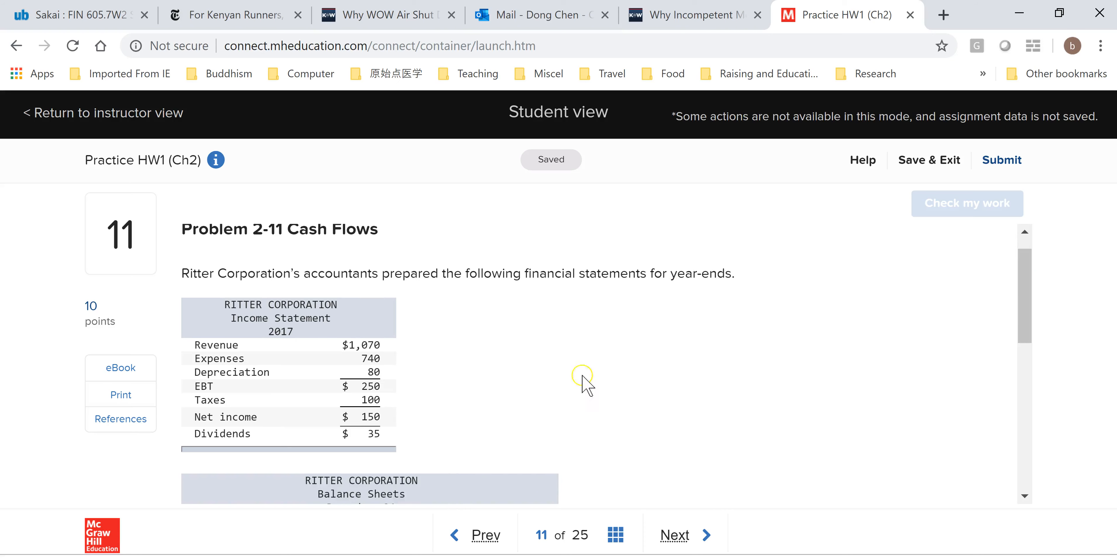
# - Copy the Ritter Corporation income statement from Problem 2-11 into the Excel sheet at A1 and adjust column A's width
pyautogui.moveTo(1023, 285); pyautogui.dragTo(1025, 367)
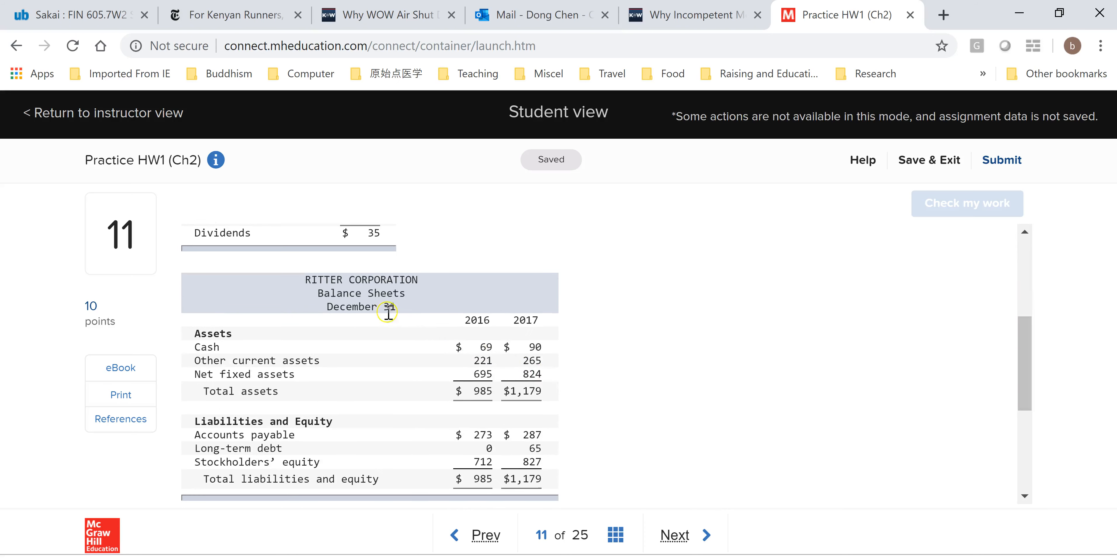
pyautogui.moveTo(1023, 332); pyautogui.dragTo(1022, 392)
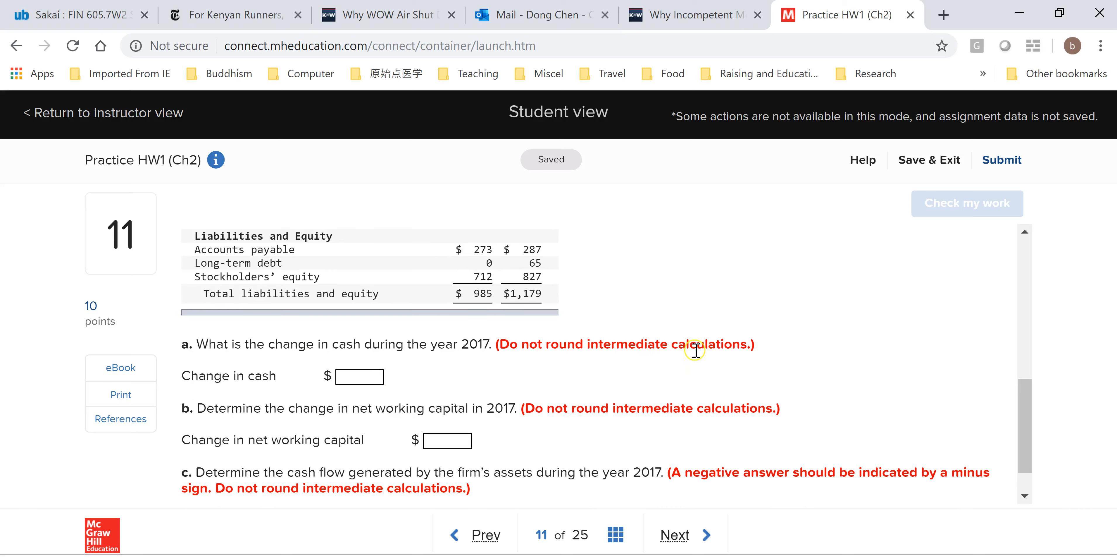
pyautogui.moveTo(1022, 449); pyautogui.dragTo(1025, 321)
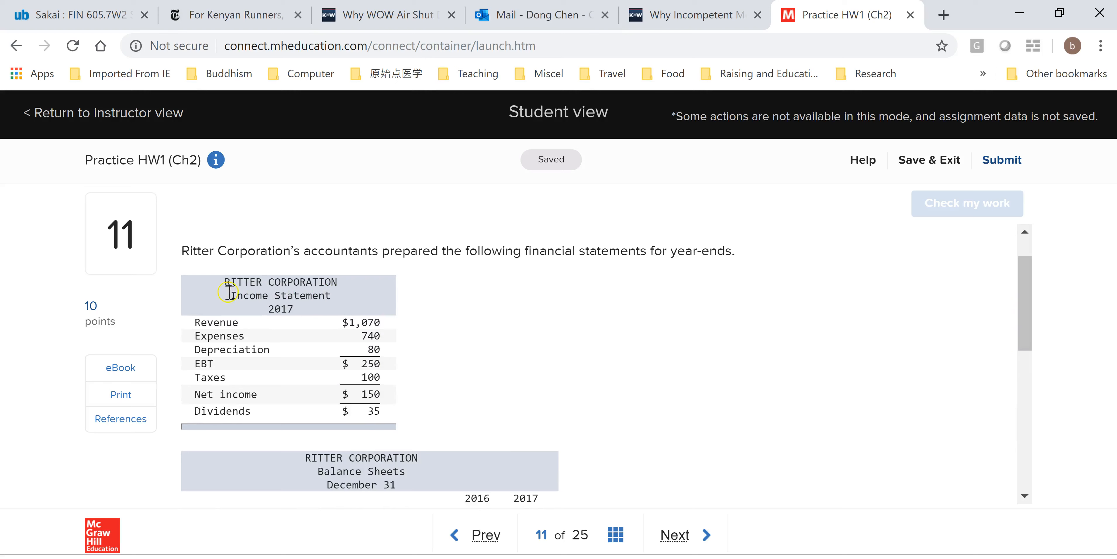
pyautogui.moveTo(182, 277); pyautogui.dragTo(385, 417)
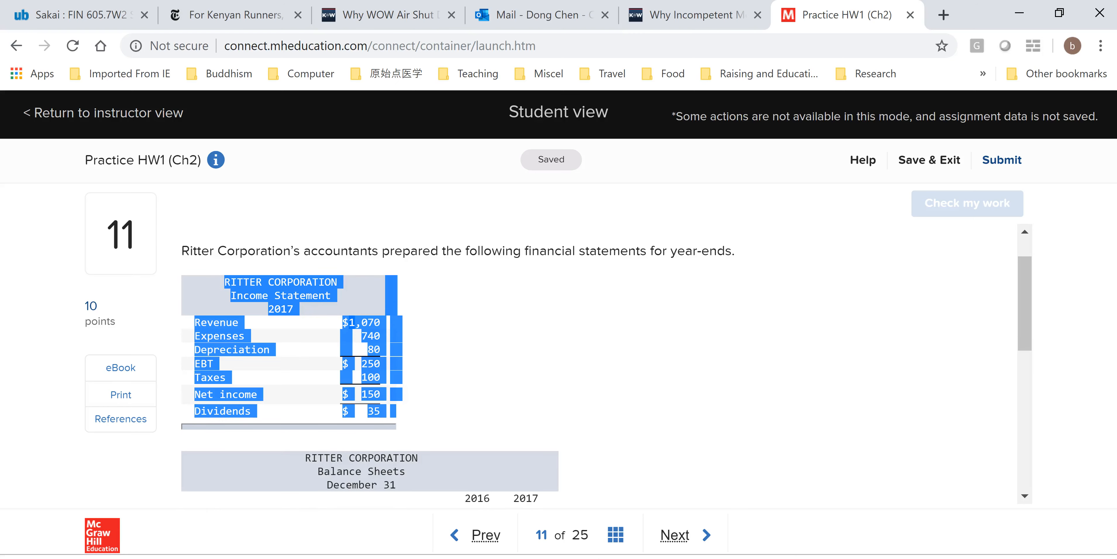
pyautogui.moveTo(892, 550)
pyautogui.click(946, 506)
pyautogui.click(69, 247)
pyautogui.write('RITTER CORPORATION Income Statement 2017 Revenue\t$\t1,070 Expenses\t\t740 Depreciation\t\t80 EBT\t$\t250 Taxes\t\t100 Net income\t$\t150 Dividends\t$\t35')
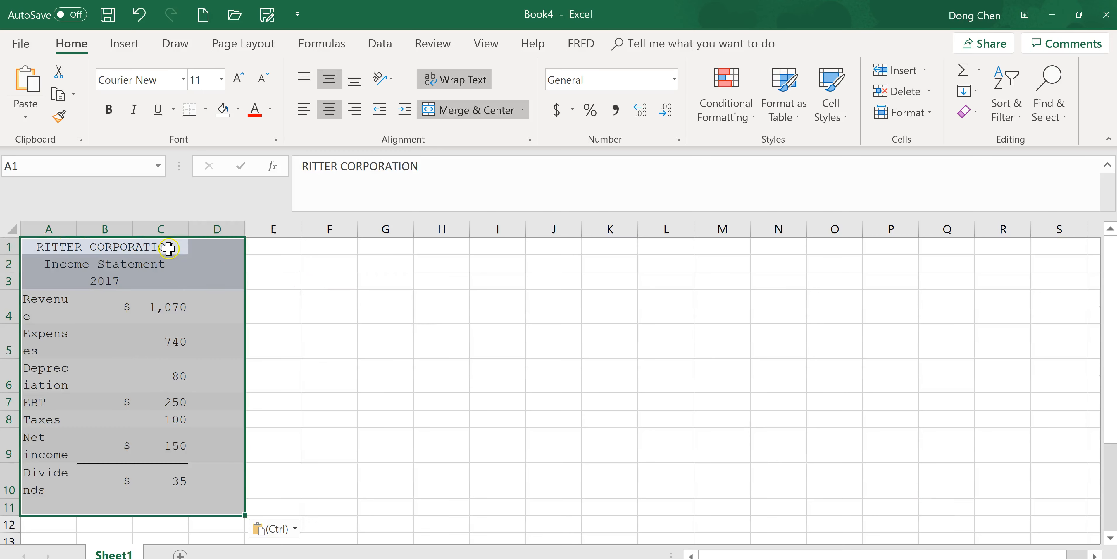
pyautogui.click(177, 309)
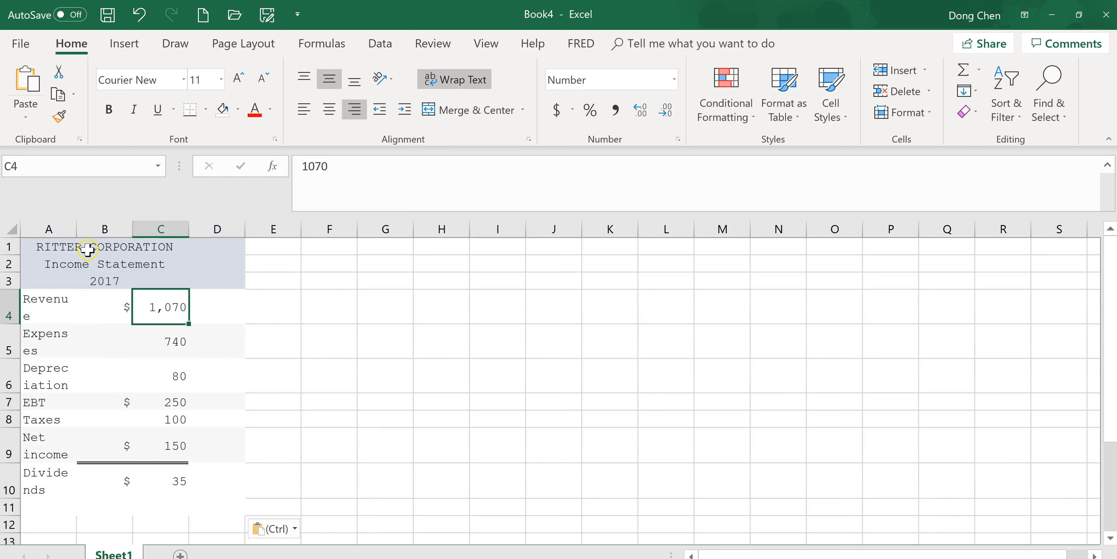
pyautogui.doubleClick(75, 222)
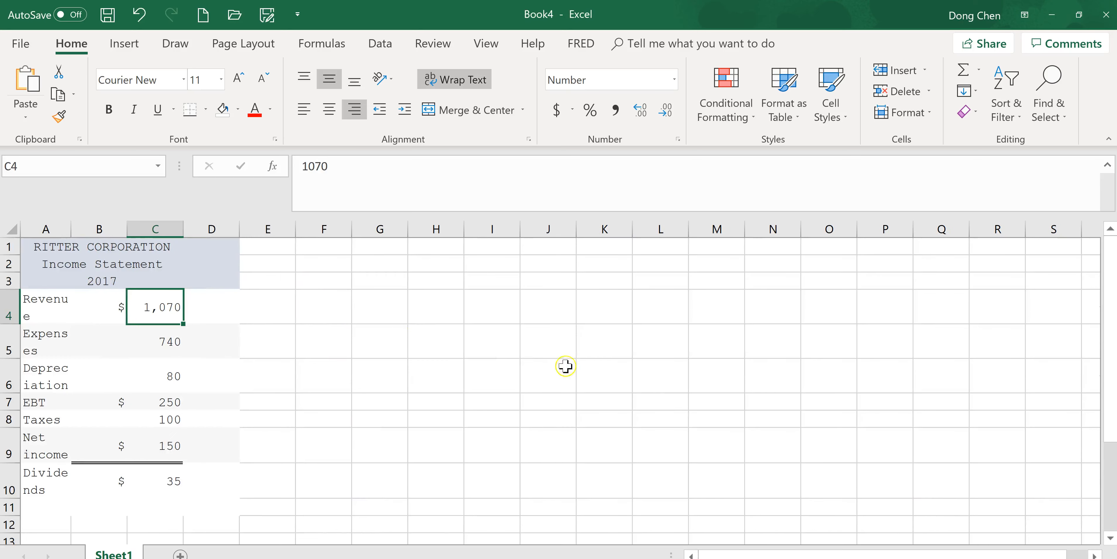
# - Copy the Ritter Corporation balance sheets table from the browser problem into the Excel sheet, starting at cell E1
pyautogui.hotkey('alt', 'Tab')
pyautogui.scroll(-4, 764, 399)
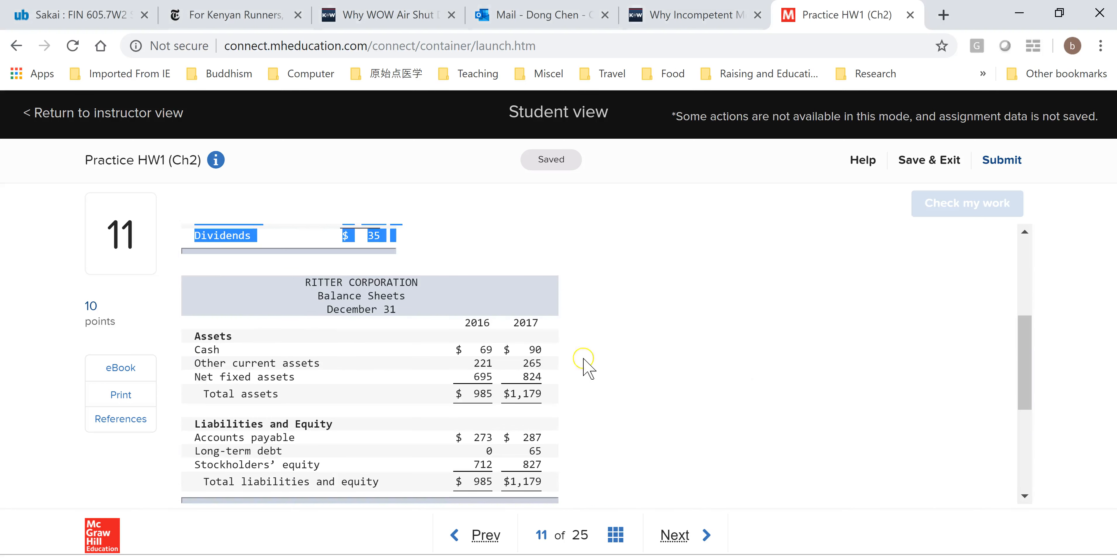
pyautogui.moveTo(206, 287); pyautogui.dragTo(449, 397)
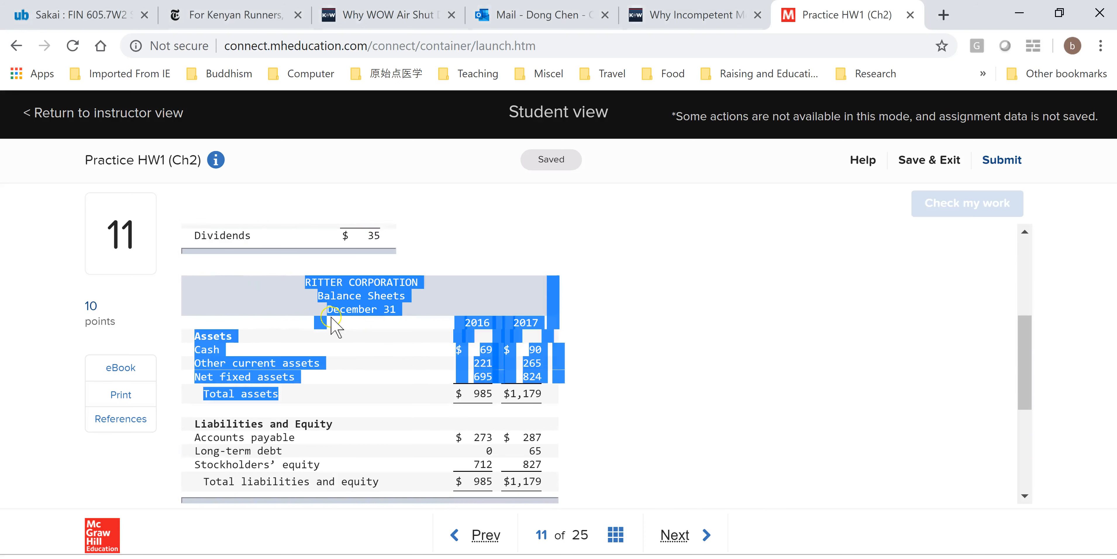
pyautogui.click(239, 279)
pyautogui.moveTo(240, 278); pyautogui.dragTo(558, 493)
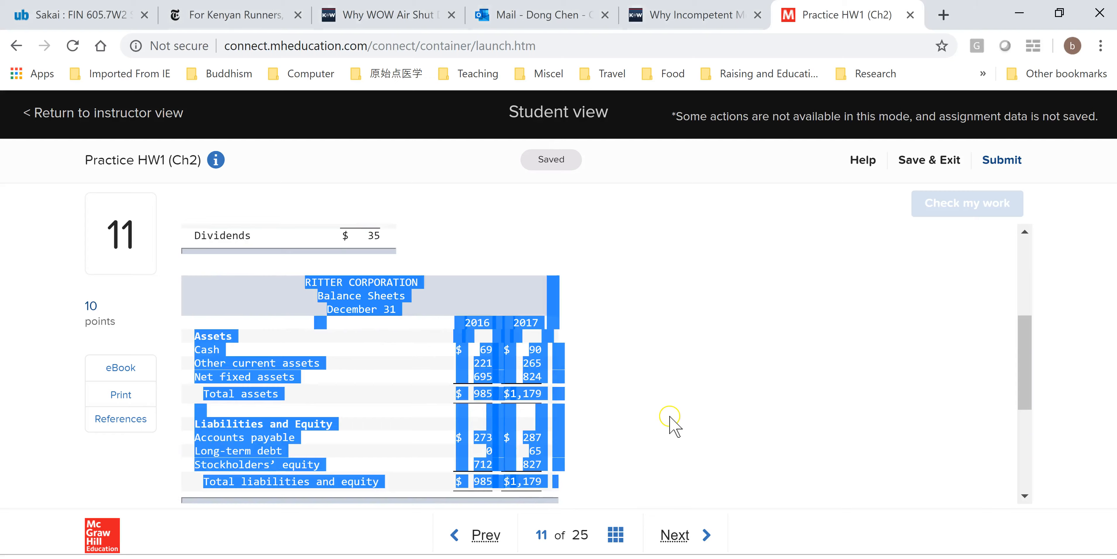
pyautogui.hotkey('alt', 'Tab')
pyautogui.click(286, 249)
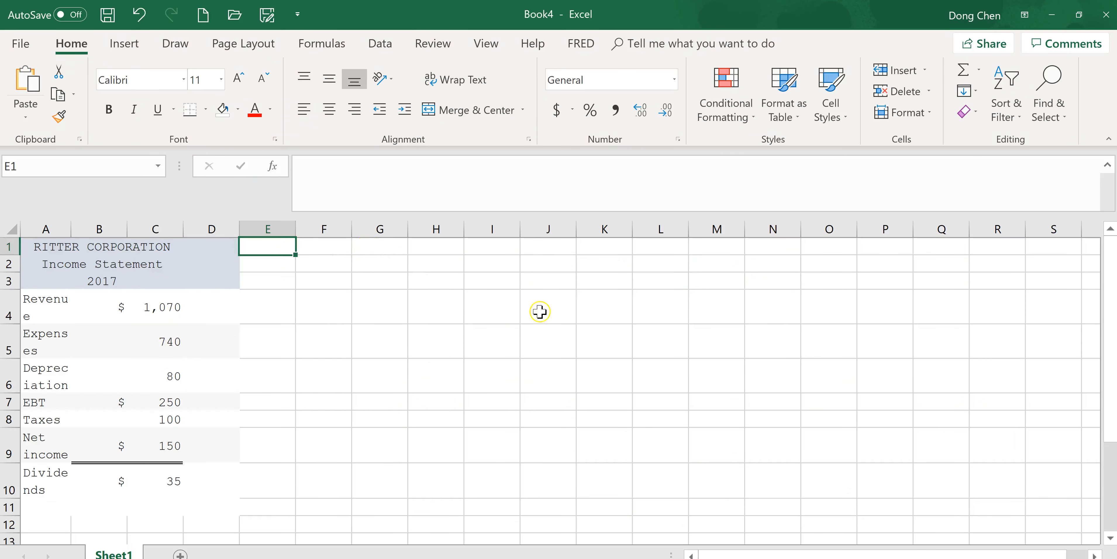
pyautogui.hotkey('ctrl', 'v')
pyautogui.scroll(-2, 766, 372)
pyautogui.scroll(-2, 766, 372)
pyautogui.scroll(2, 766, 372)
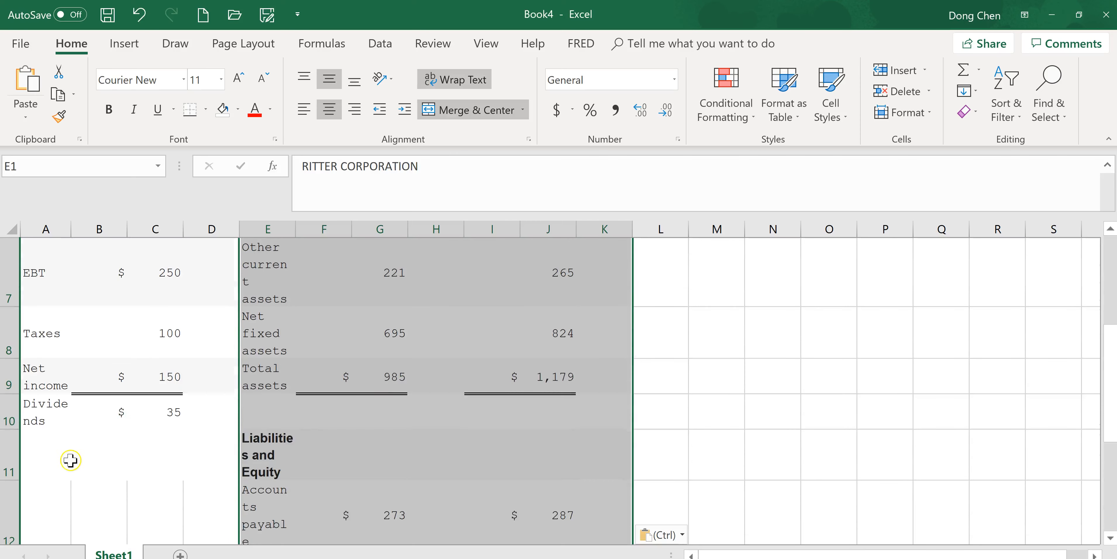
pyautogui.click(70, 460)
pyautogui.scroll(2, 850, 439)
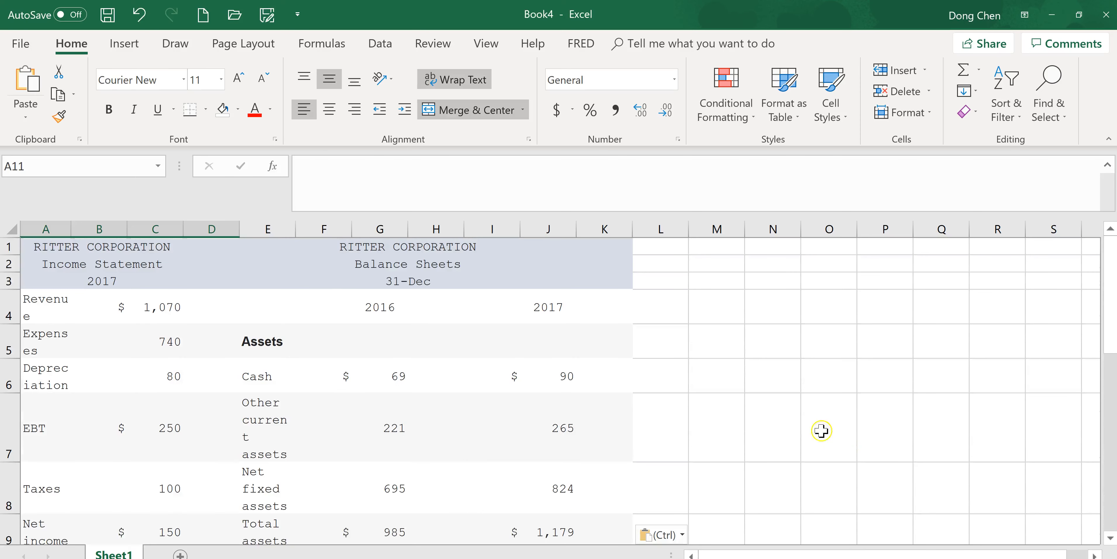
# - Calculate the change in cash in cell M6 with the formula =J6-G6
pyautogui.click(733, 377)
pyautogui.write('=')
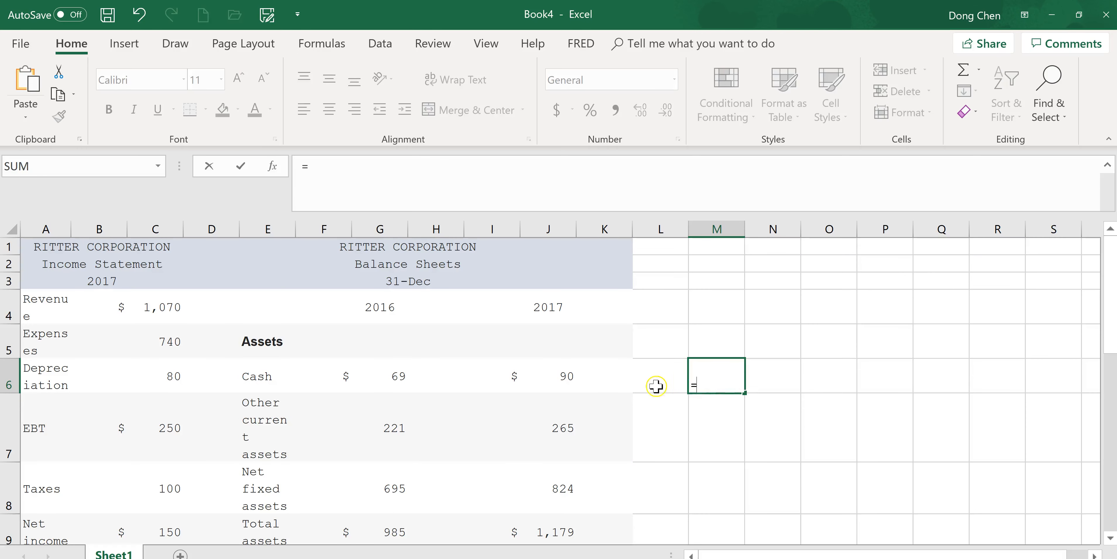
pyautogui.click(575, 378)
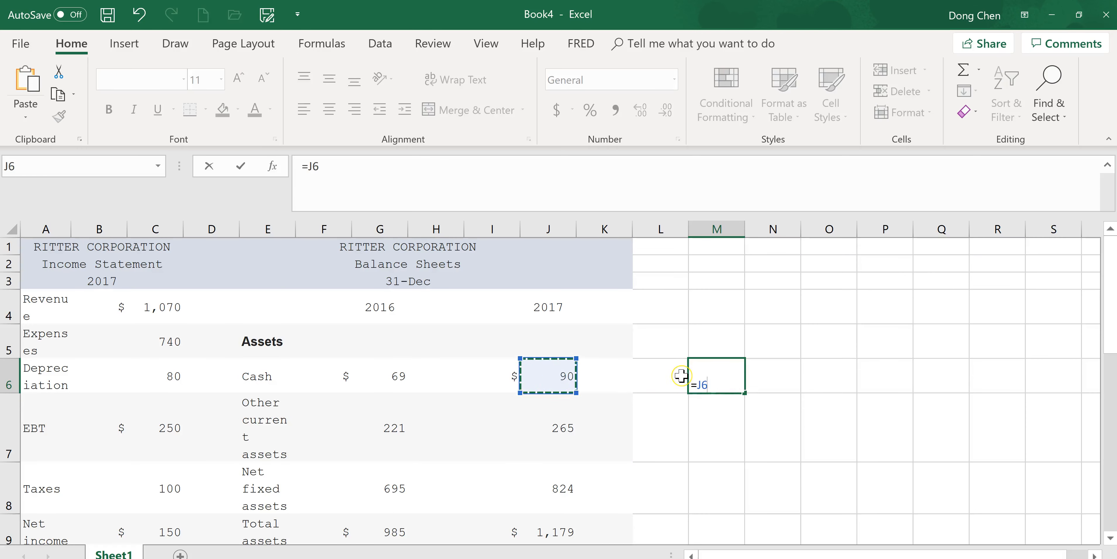
pyautogui.write('-')
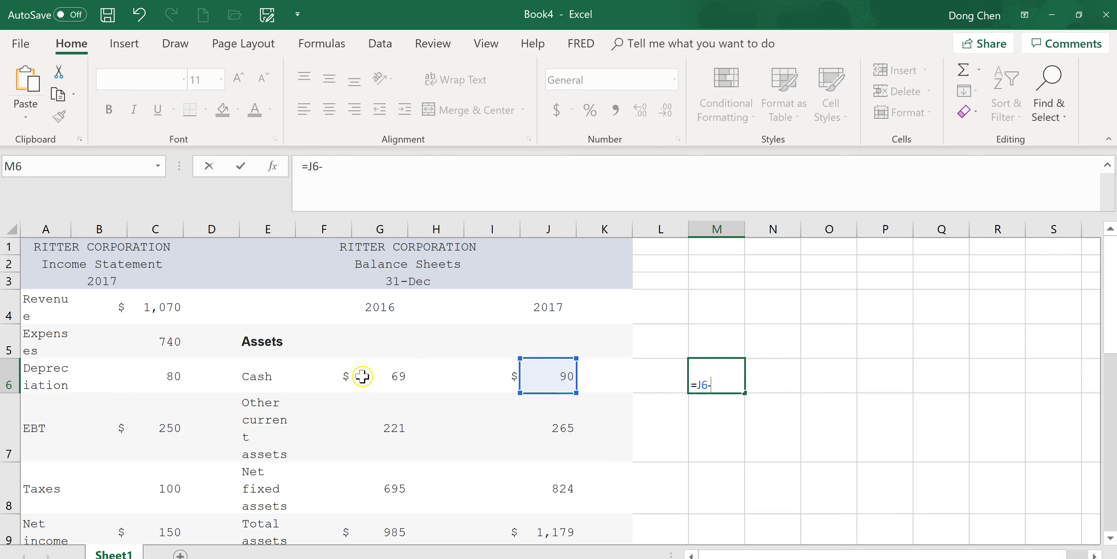
pyautogui.click(401, 377)
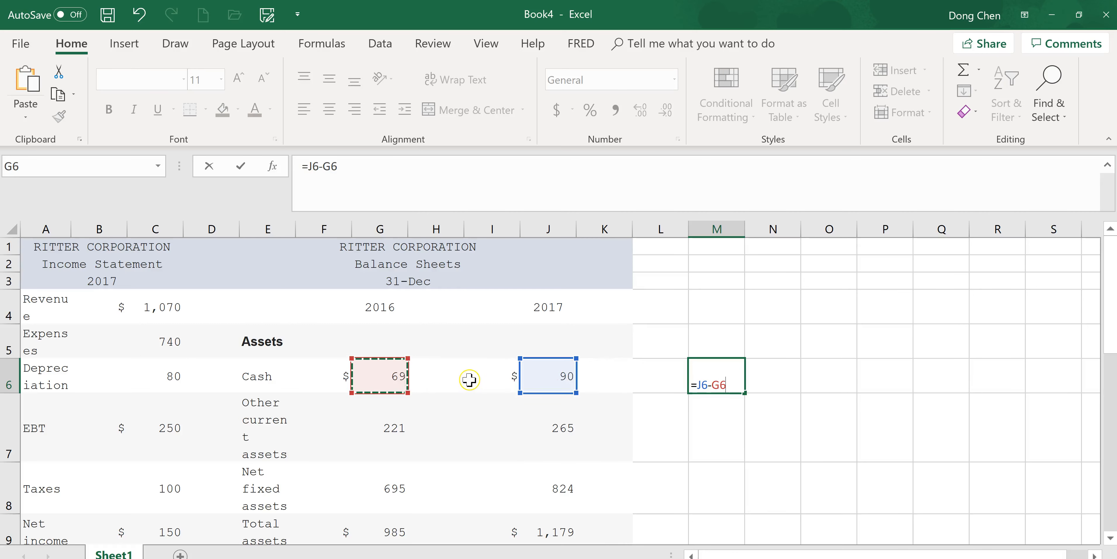
pyautogui.press('Return')
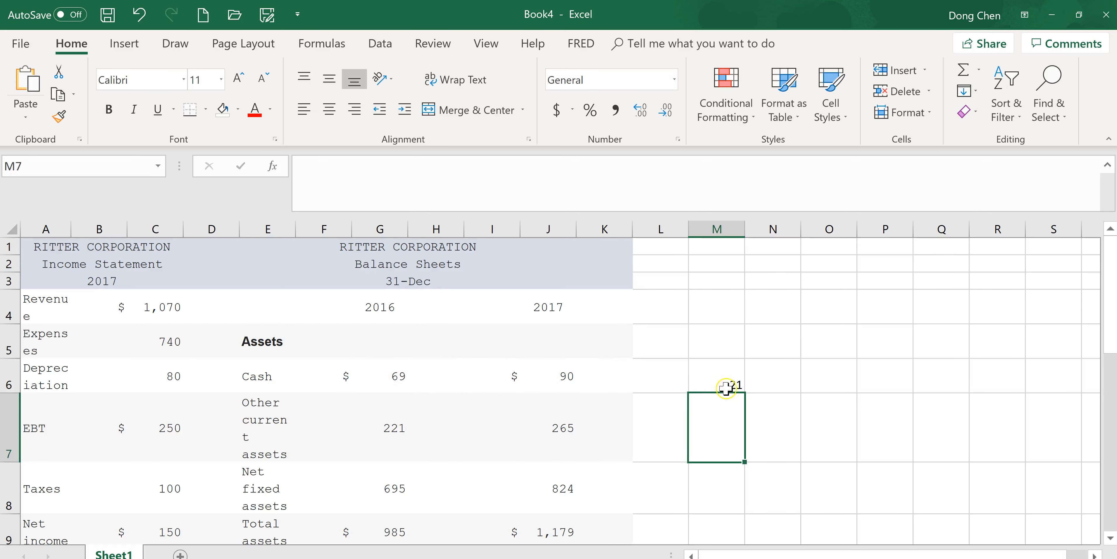
# - Switch to the homework page in the browser and enter 21 as the change in cash for part a
pyautogui.hotkey('alt', 'Tab')
pyautogui.hotkey('alt', 'Tab')
pyautogui.press('Up')
pyautogui.hotkey('alt', 'Tab')
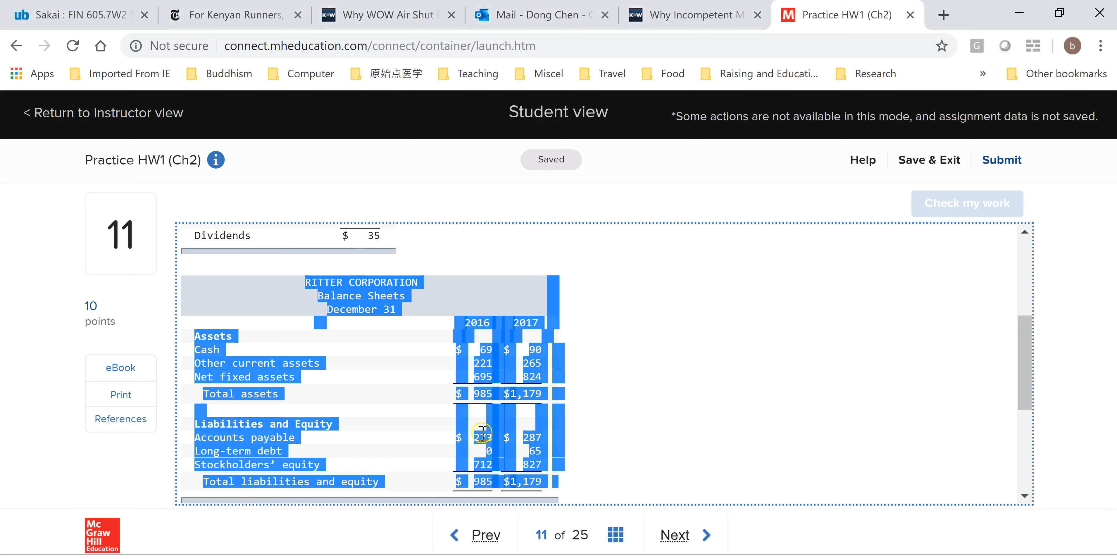
pyautogui.scroll(-4, 744, 410)
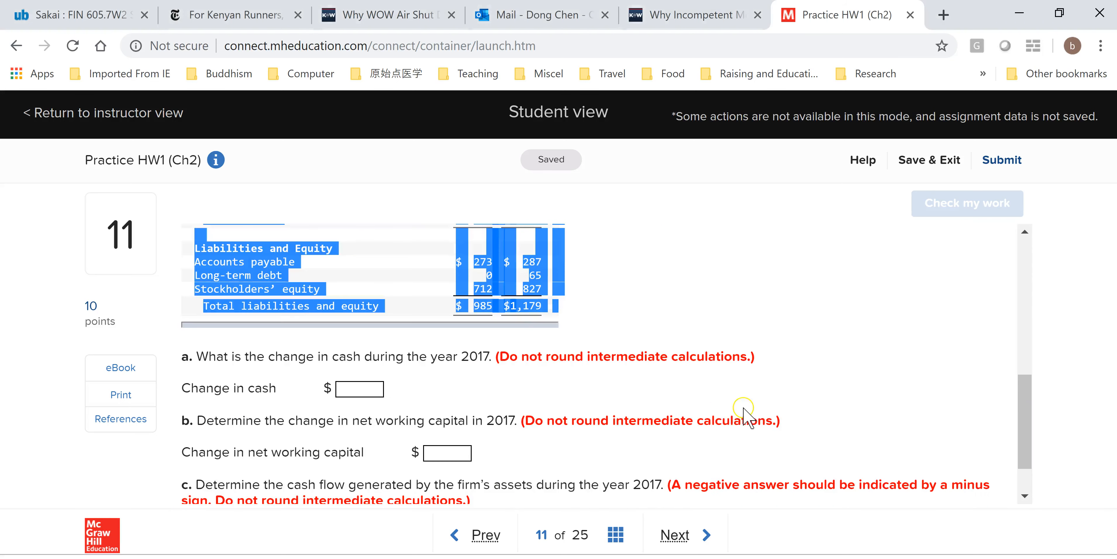
pyautogui.click(368, 391)
pyautogui.write('21')
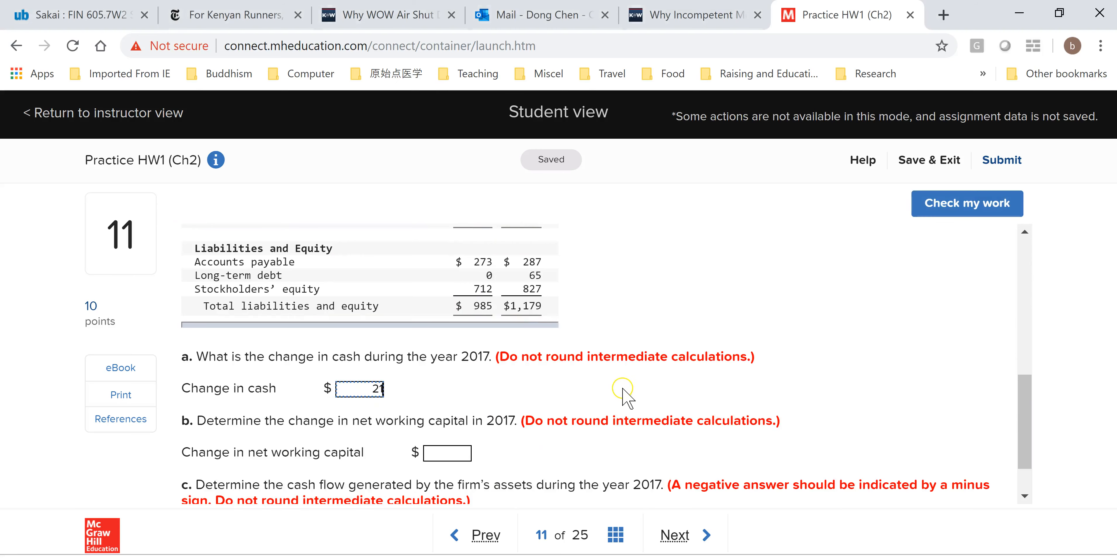
# - Read part b of the problem, return to the Excel sheet and widen column E for the balance sheet labels
pyautogui.click(1026, 423)
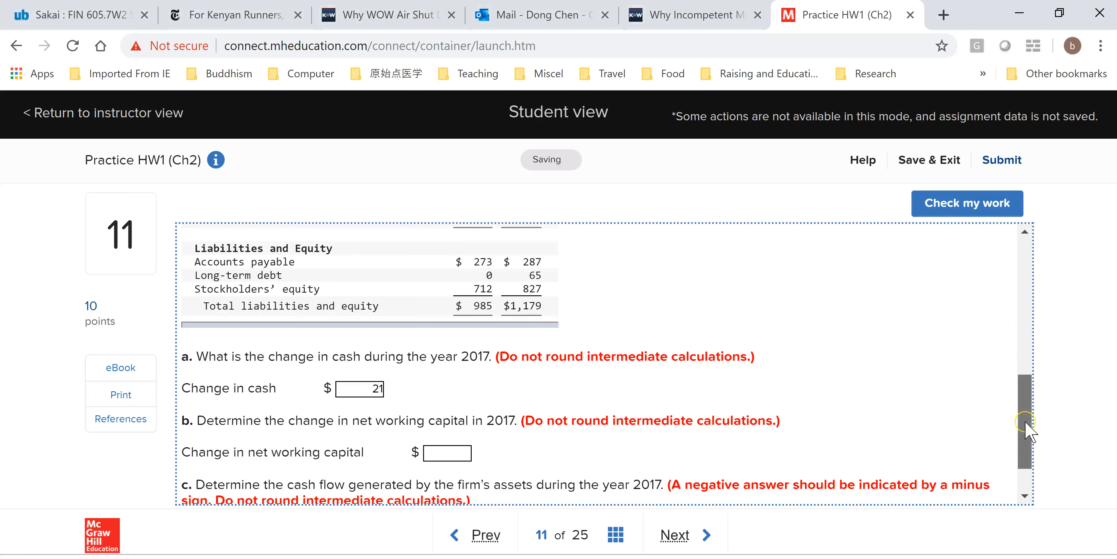
pyautogui.moveTo(1026, 423)
pyautogui.mouseDown()
pyautogui.moveTo(1033, 286)
pyautogui.moveTo(1022, 431)
pyautogui.mouseUp()
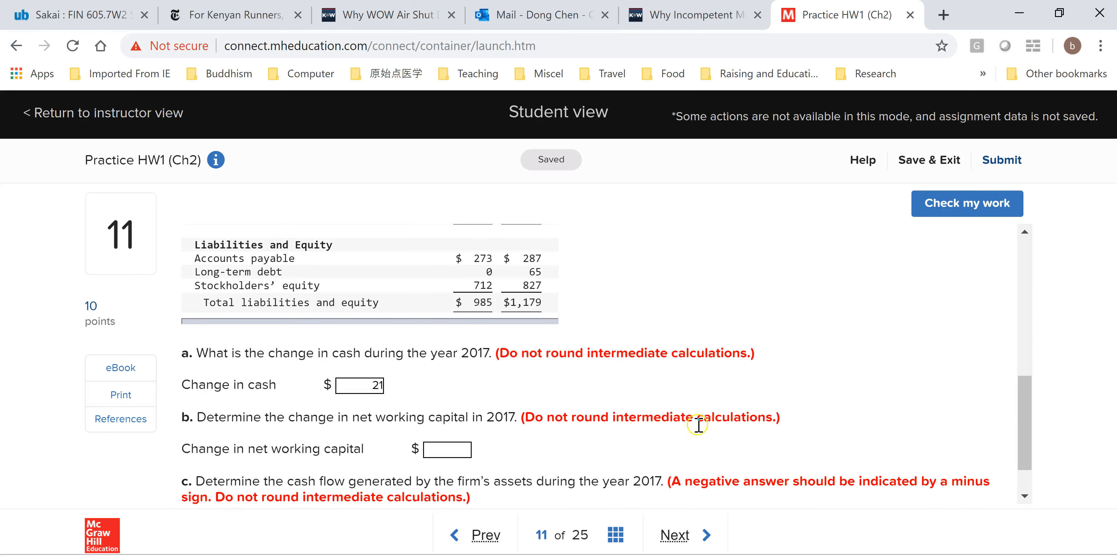
pyautogui.hotkey('alt', 'Tab')
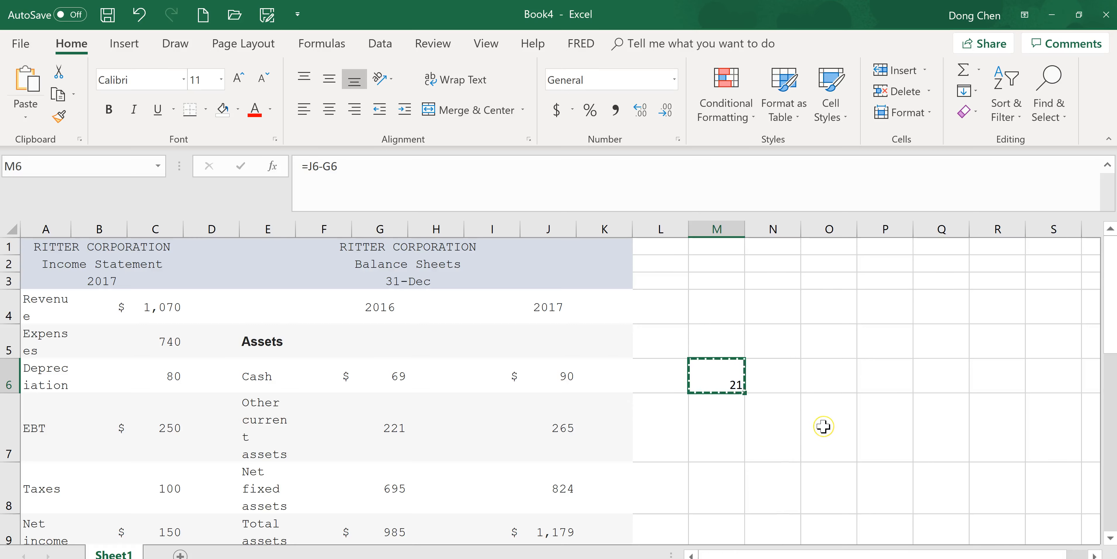
pyautogui.scroll(-2, 824, 427)
pyautogui.scroll(2, 824, 427)
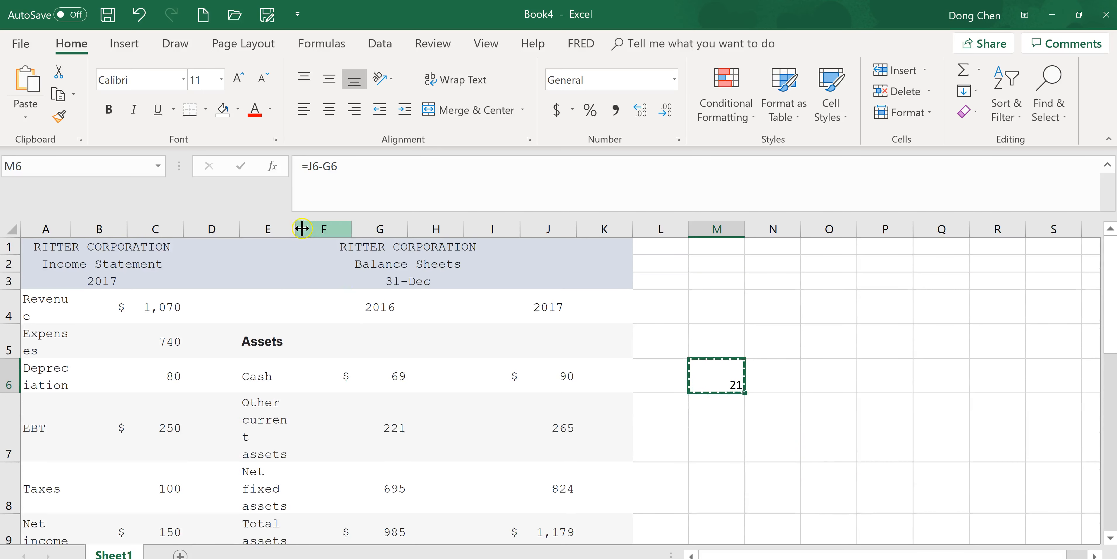
pyautogui.moveTo(296, 226); pyautogui.dragTo(326, 226)
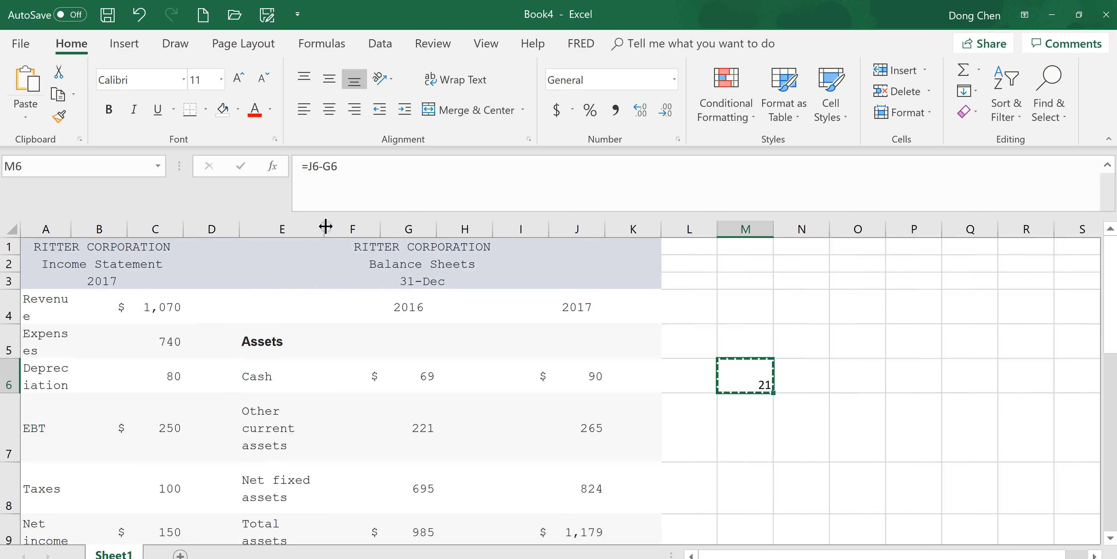
# - Move the whole balance sheets table from E1 to cell A15, below the income statement, accepting that merged cells are unmerged
pyautogui.click(264, 413)
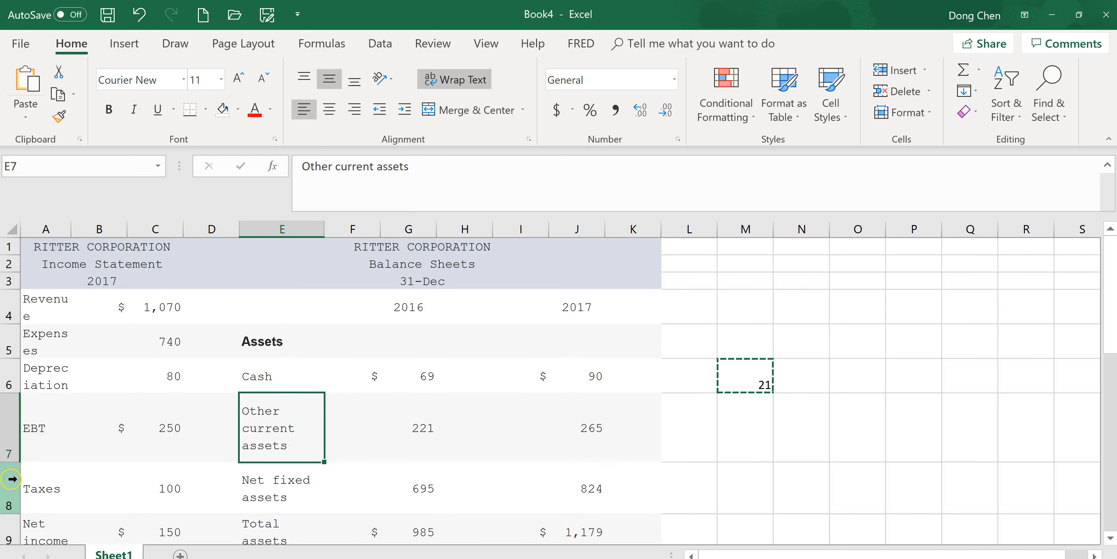
pyautogui.click(279, 246)
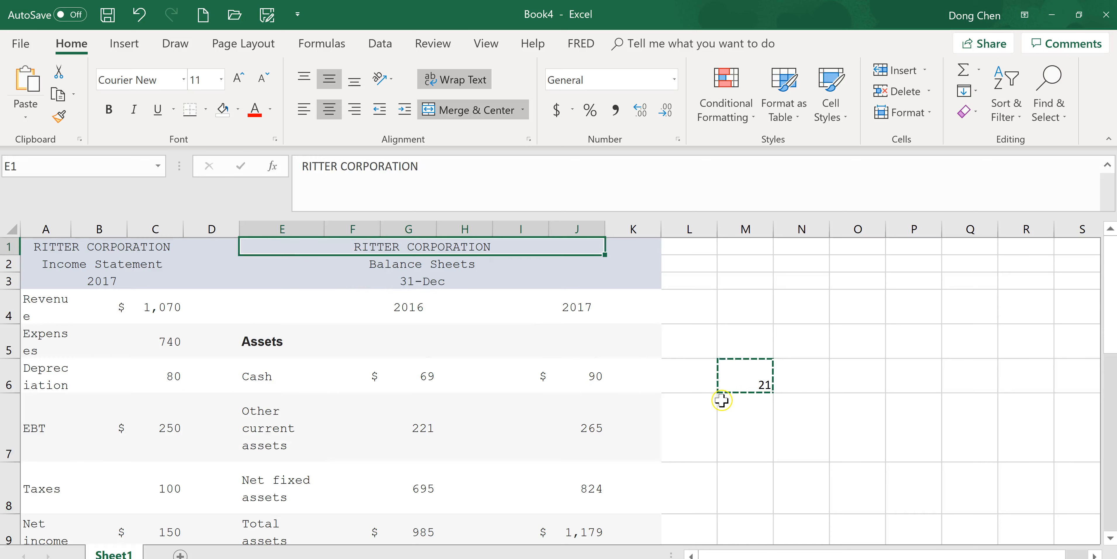
pyautogui.scroll(-4, 721, 400)
pyautogui.scroll(4, 711, 399)
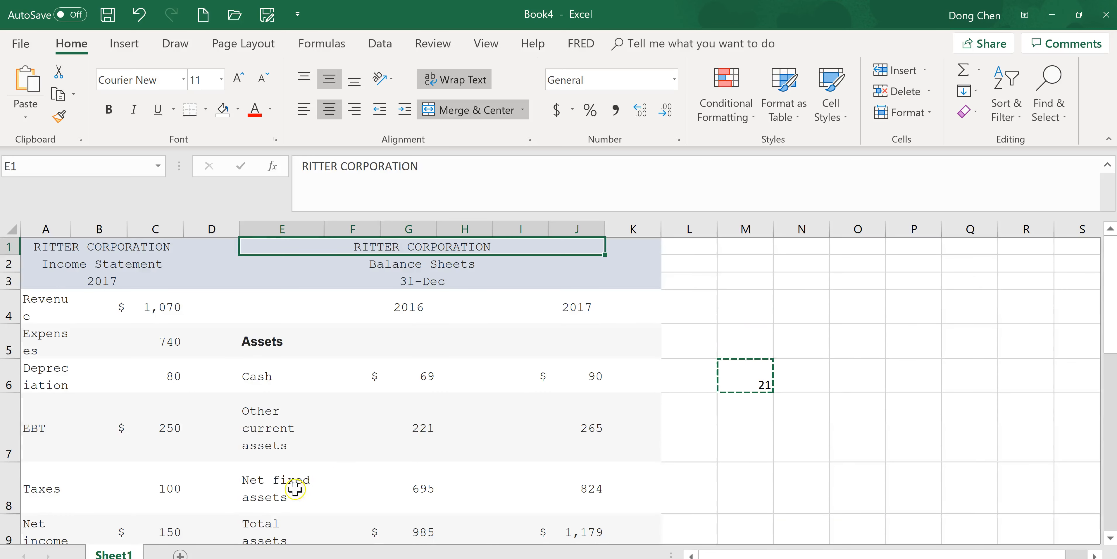
pyautogui.click(267, 482)
pyautogui.click(275, 253)
pyautogui.scroll(-4, 755, 404)
pyautogui.keyDown('shift'); pyautogui.click(625, 440); pyautogui.keyUp('shift')
pyautogui.hotkey('ctrl', 'c')
pyautogui.scroll(4, 666, 436)
pyautogui.scroll(-6, 721, 436)
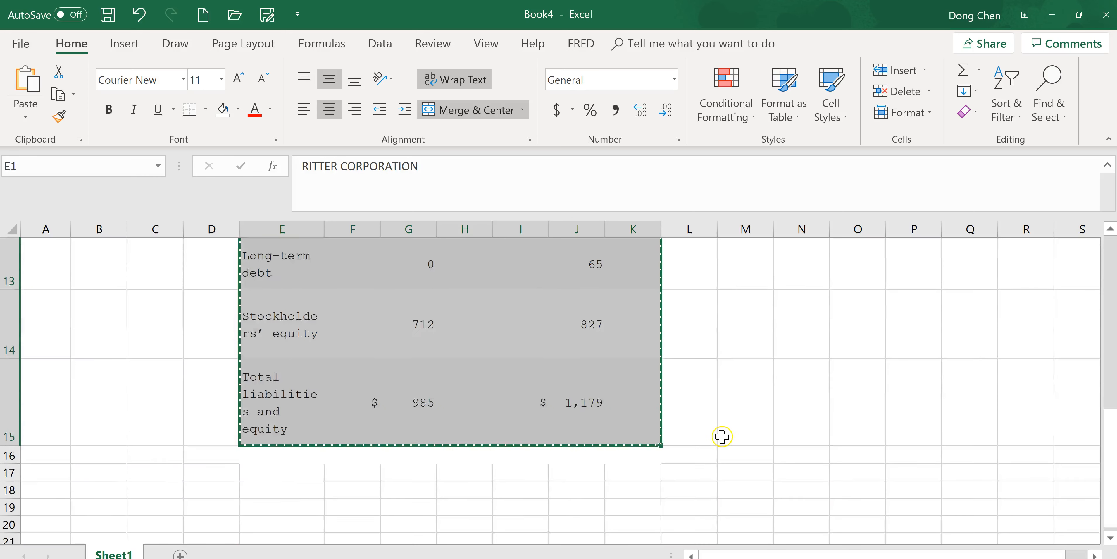
pyautogui.scroll(2, 473, 419)
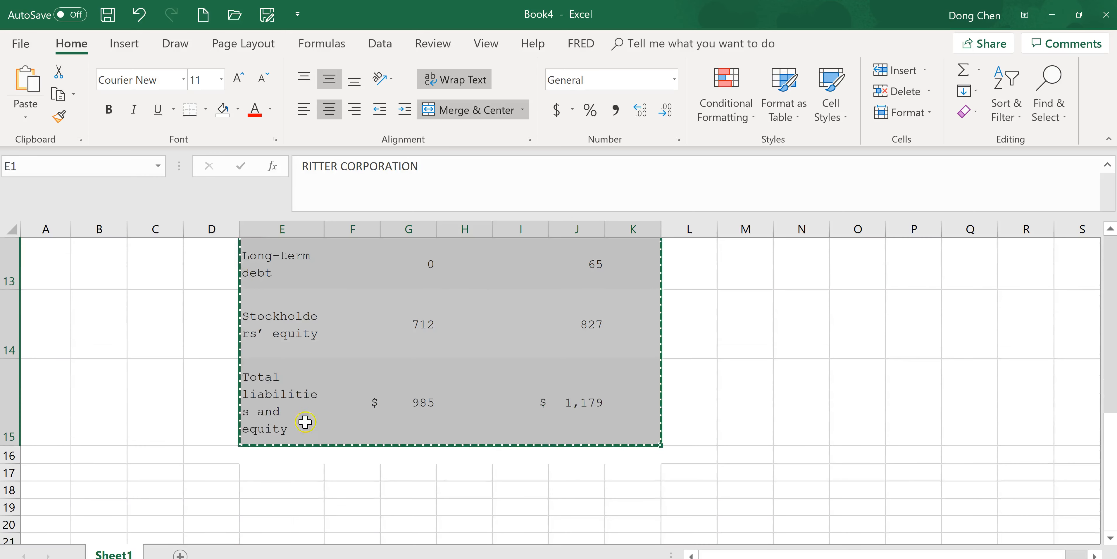
pyautogui.click(52, 391)
pyautogui.hotkey('ctrl', 'v')
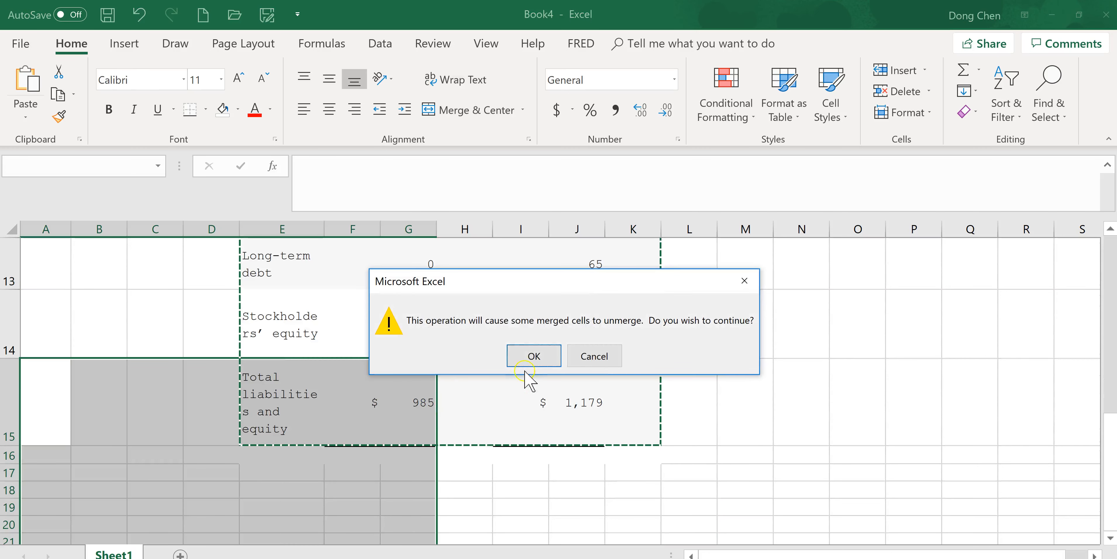
pyautogui.click(531, 354)
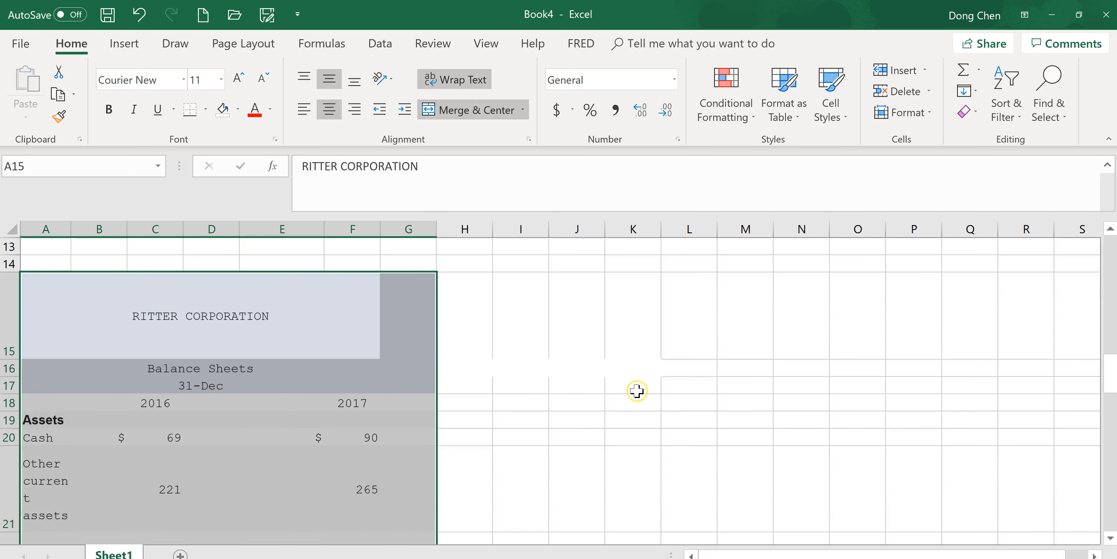
pyautogui.scroll(-7, 636, 391)
pyautogui.scroll(7, 636, 394)
pyautogui.scroll(4, 636, 394)
pyautogui.scroll(-8, 636, 394)
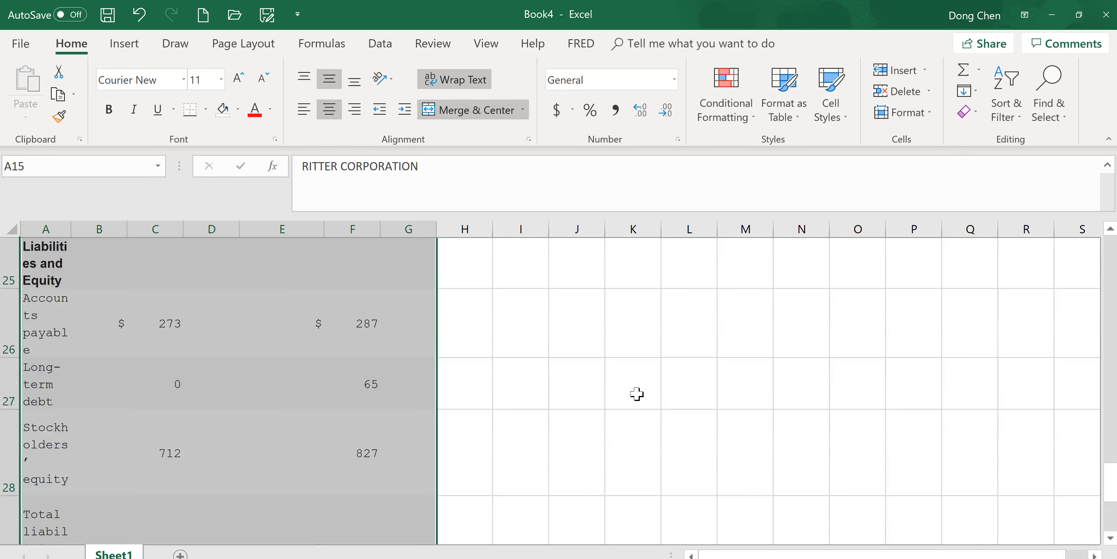
pyautogui.scroll(8, 636, 394)
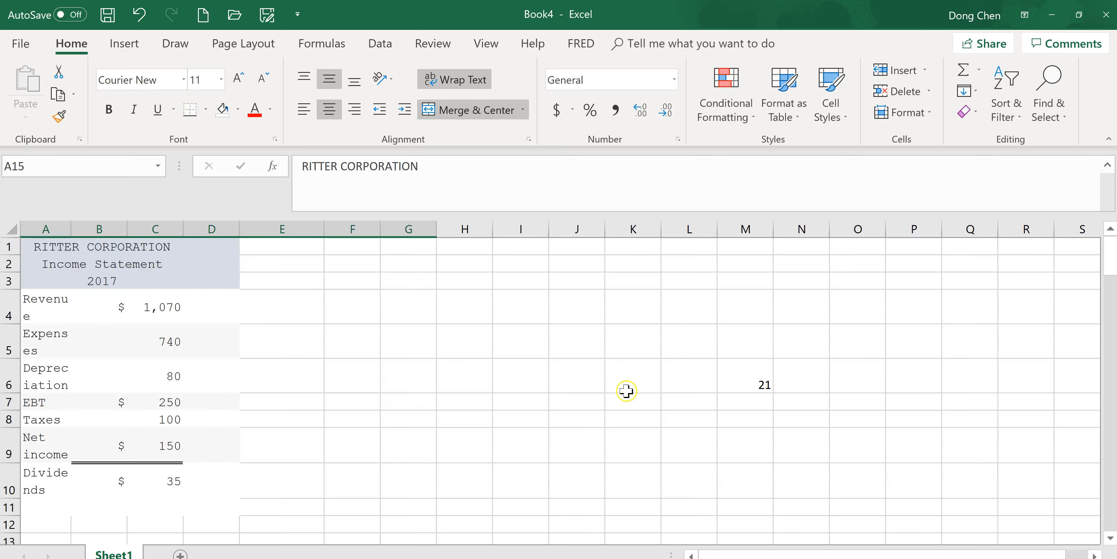
# - Insert a blank row above Net fixed assets in the balance sheet, as row 22
pyautogui.scroll(-2, 380, 452)
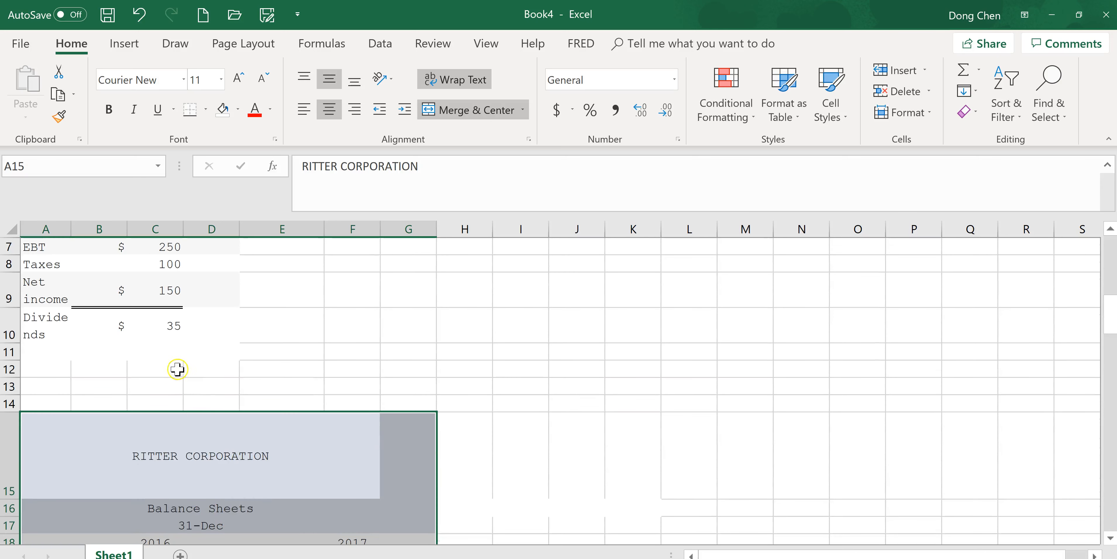
pyautogui.scroll(2, 182, 365)
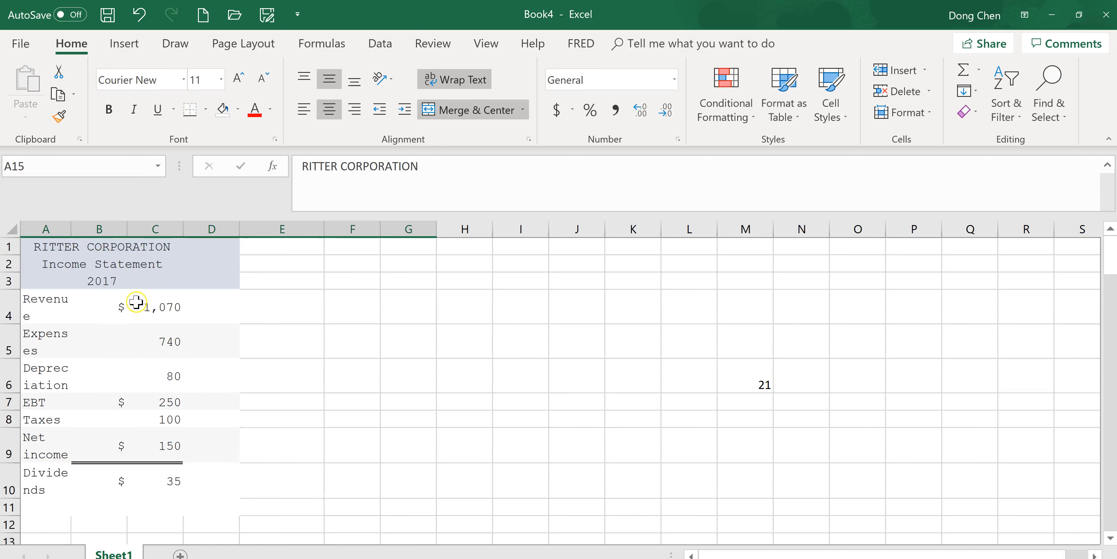
pyautogui.scroll(-6, 401, 393)
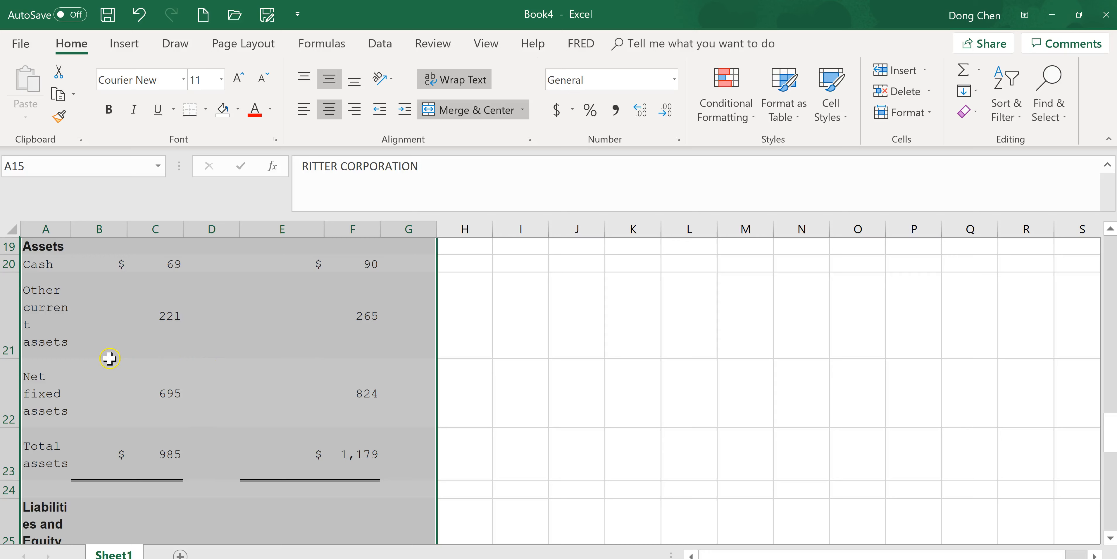
pyautogui.click(12, 365)
pyautogui.rightClick(12, 366)
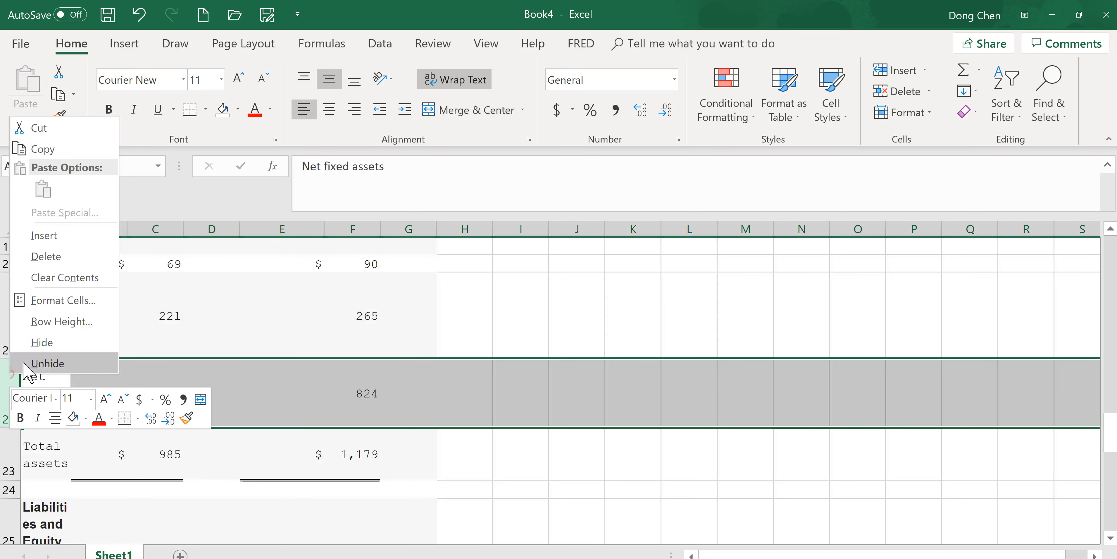
pyautogui.click(64, 241)
# - Label the new row in cell A22 as "Total current asset"
pyautogui.click(44, 368)
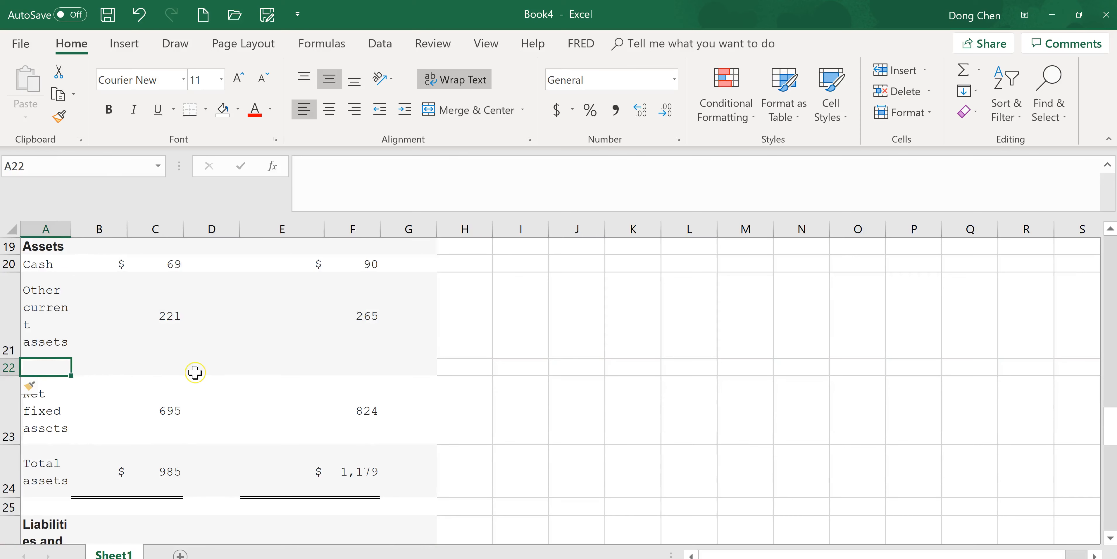
pyautogui.write('Total assets')
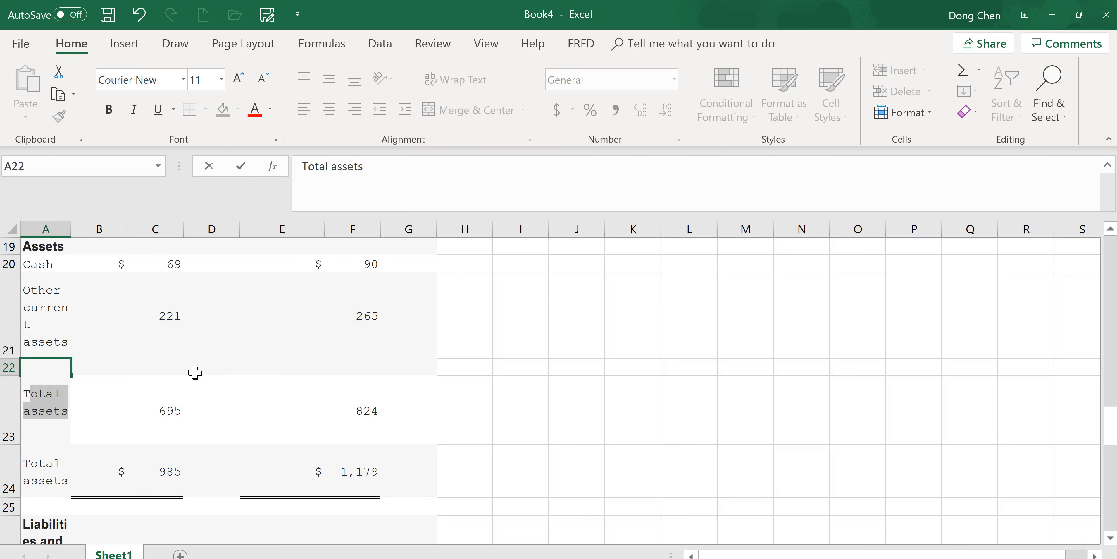
pyautogui.click(564, 383)
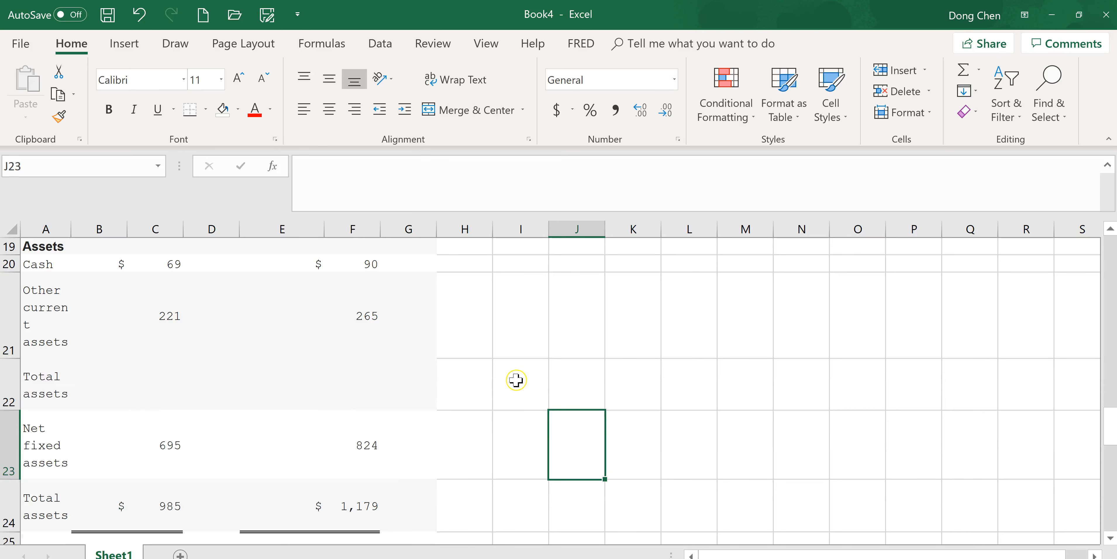
pyautogui.scroll(-4, 517, 380)
pyautogui.scroll(2, 516, 380)
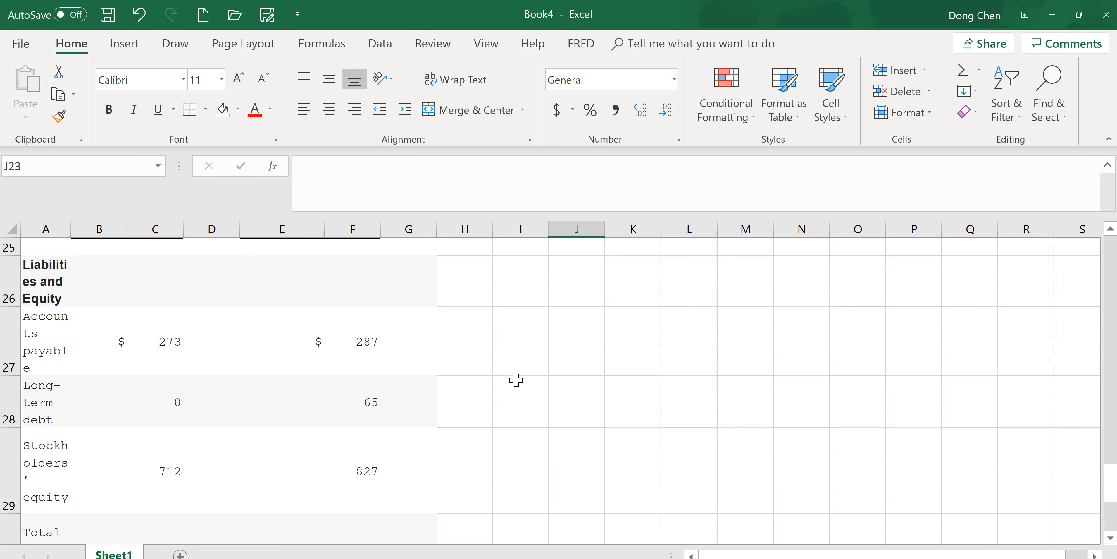
pyautogui.scroll(2, 482, 380)
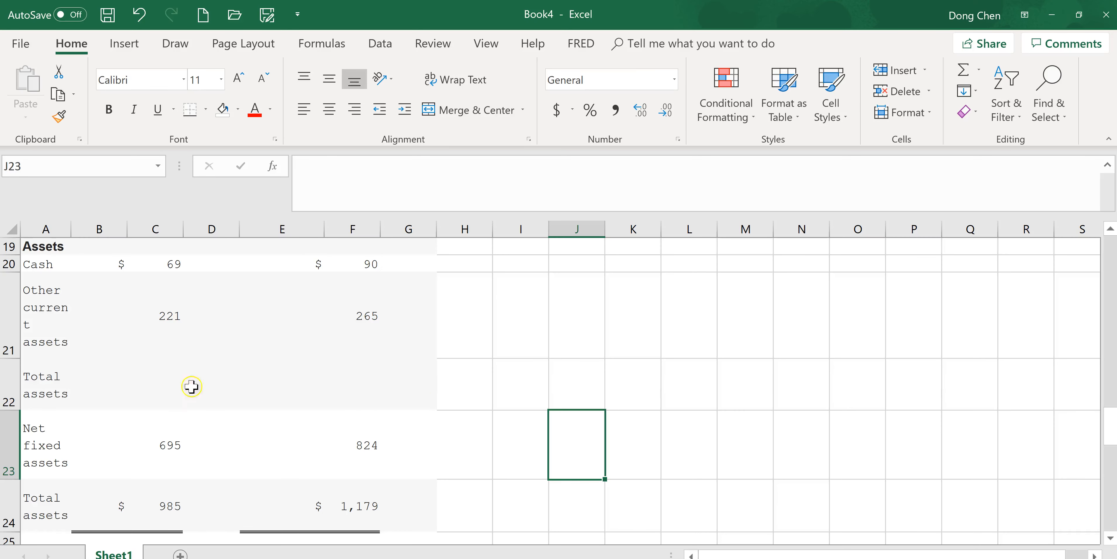
pyautogui.click(55, 383)
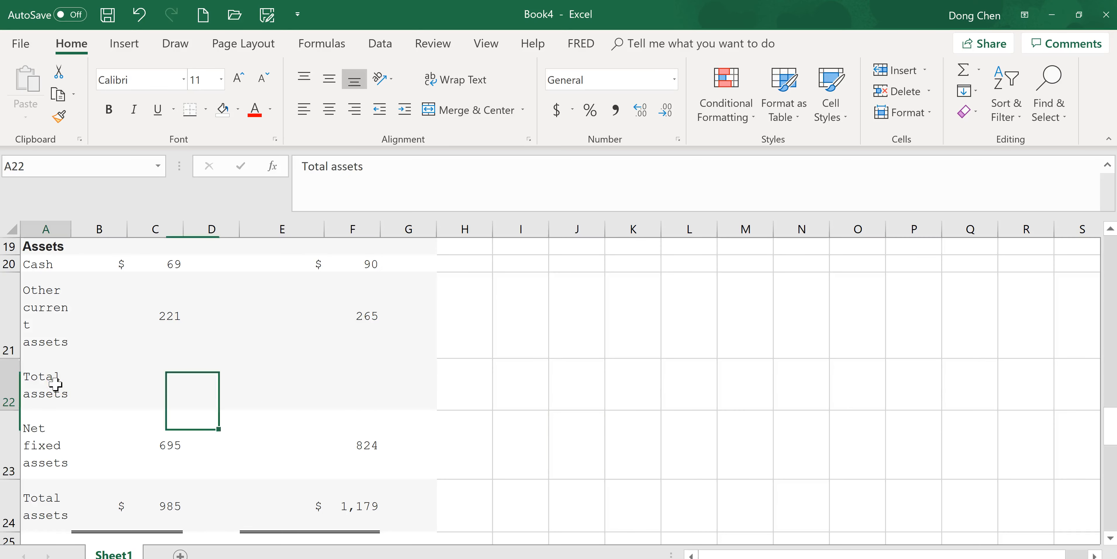
pyautogui.doubleClick(338, 166)
pyautogui.write('current asset')
pyautogui.press('Return')
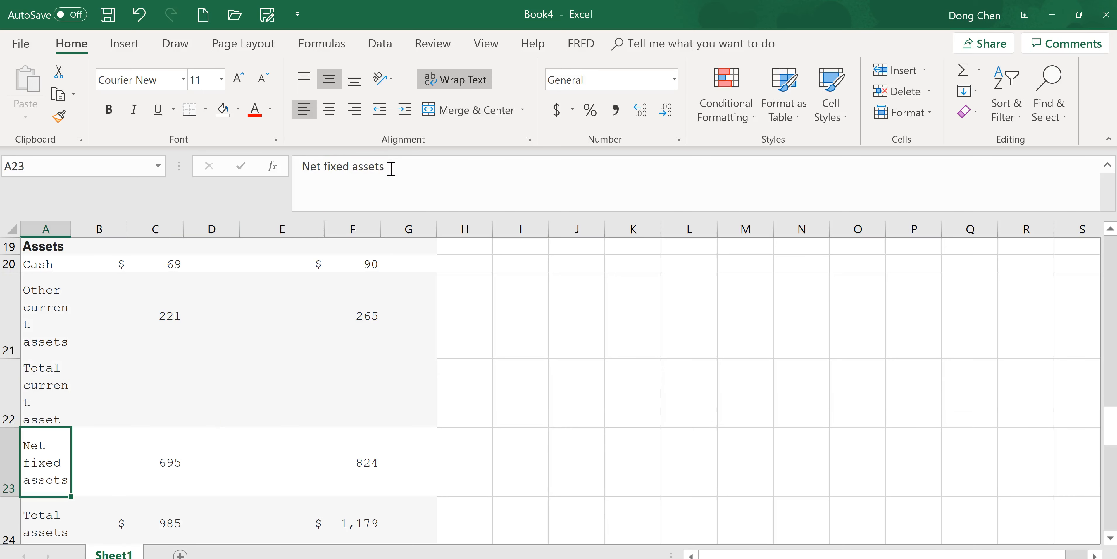
# - Calculate the 2016 total current assets in cell C22 with the formula =C20+C21
pyautogui.click(177, 391)
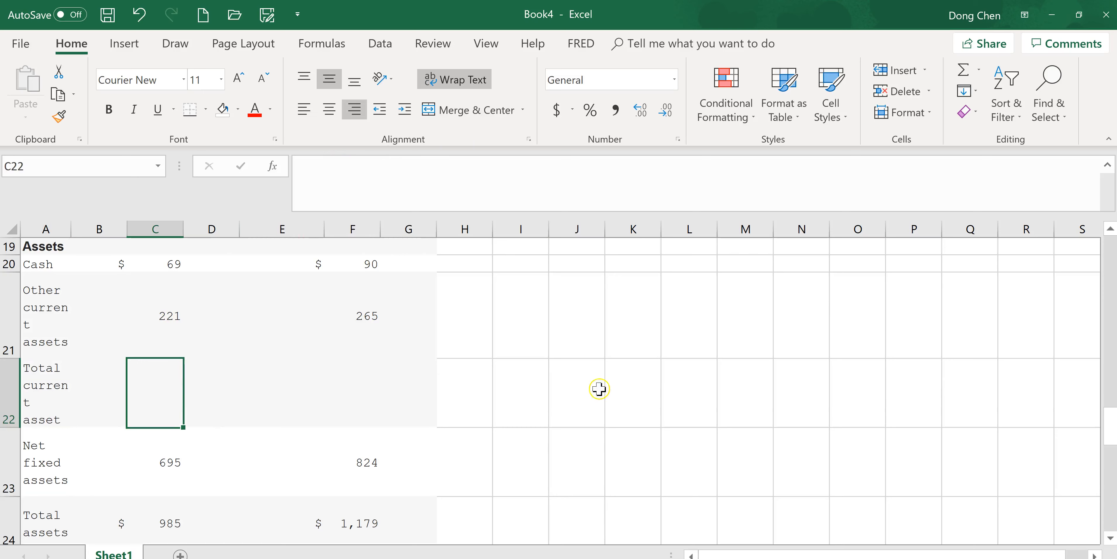
pyautogui.write('=')
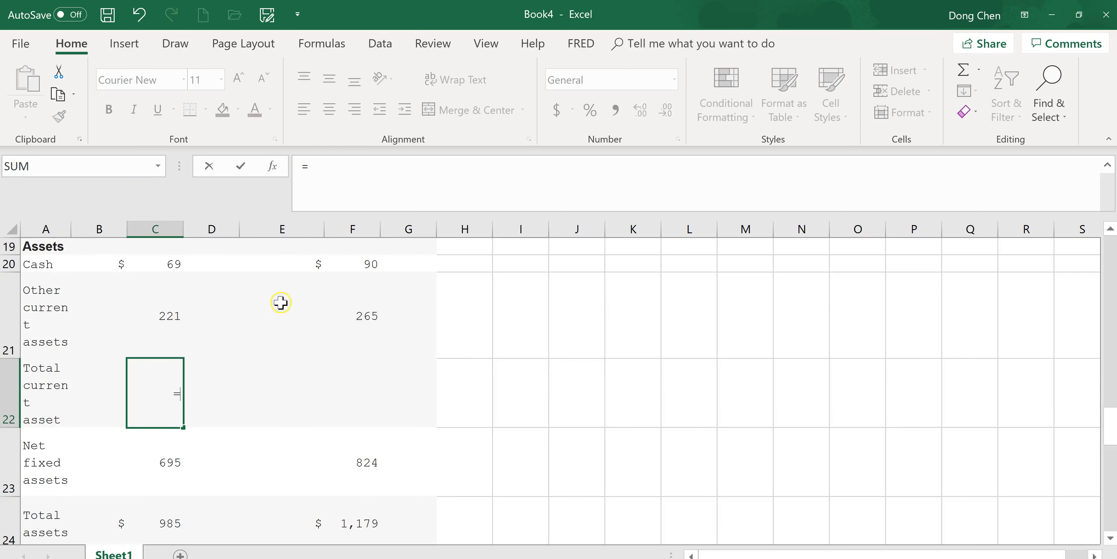
pyautogui.click(171, 264)
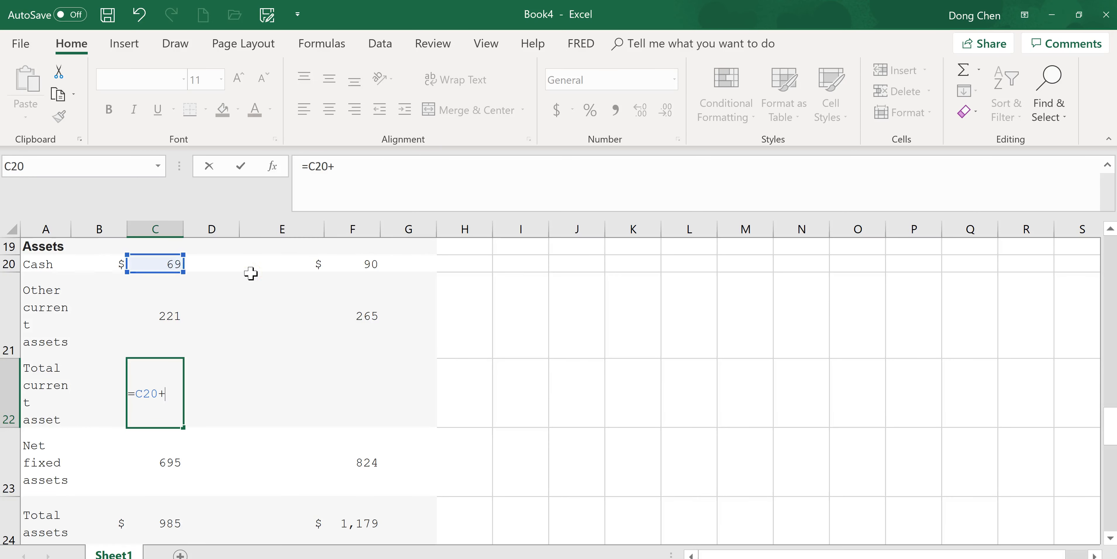
pyautogui.click(184, 318)
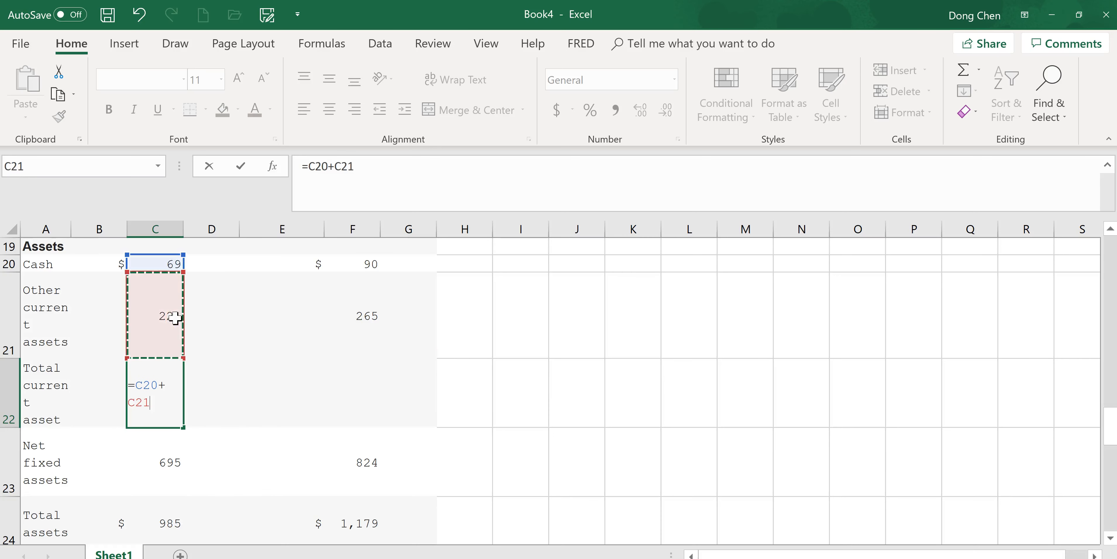
pyautogui.press('Return')
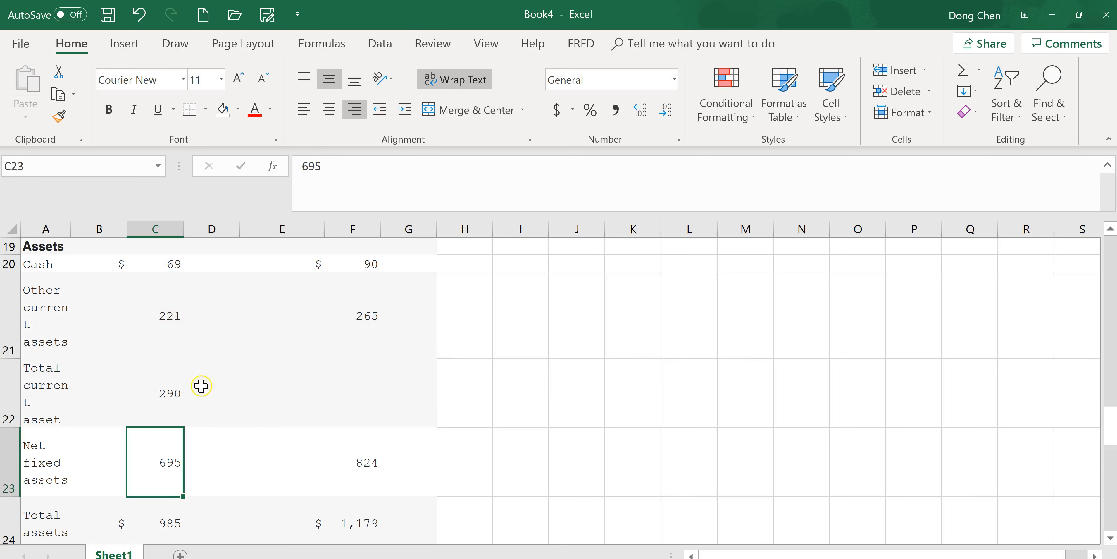
# - Fill the total current assets formula from C22 across to G22, and clear the unneeded results in D22, E22 and G22
pyautogui.click(179, 399)
pyautogui.moveTo(182, 429); pyautogui.dragTo(409, 429)
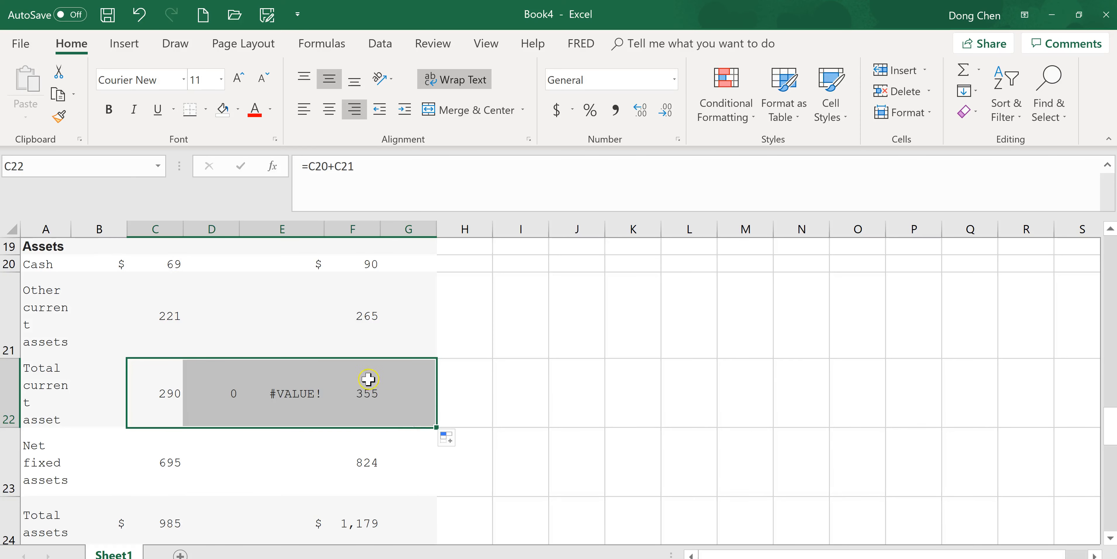
pyautogui.click(261, 394)
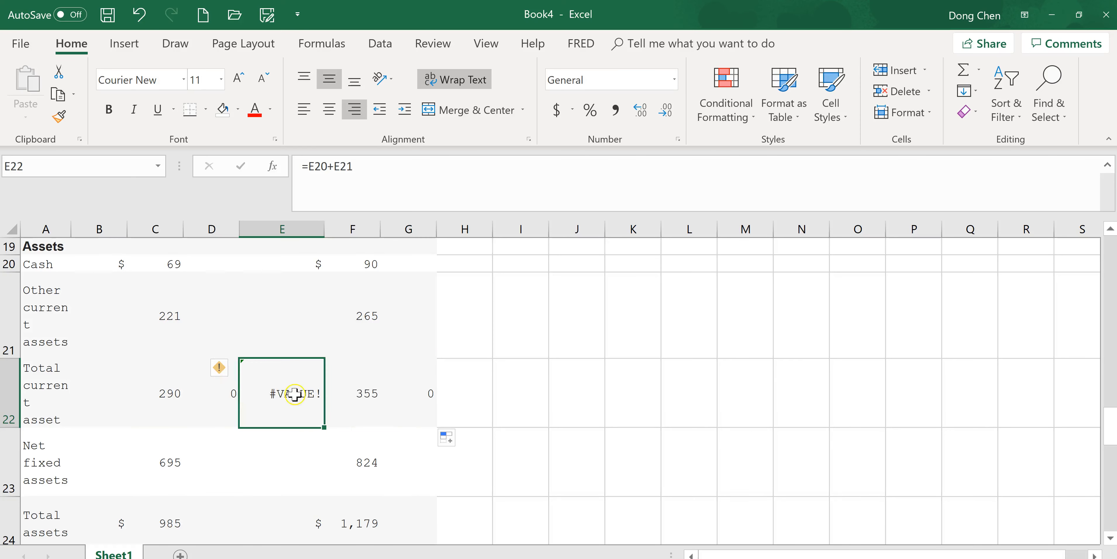
pyautogui.click(229, 393)
pyautogui.keyDown('shift'); pyautogui.click(307, 392); pyautogui.keyUp('shift')
pyautogui.press('Delete')
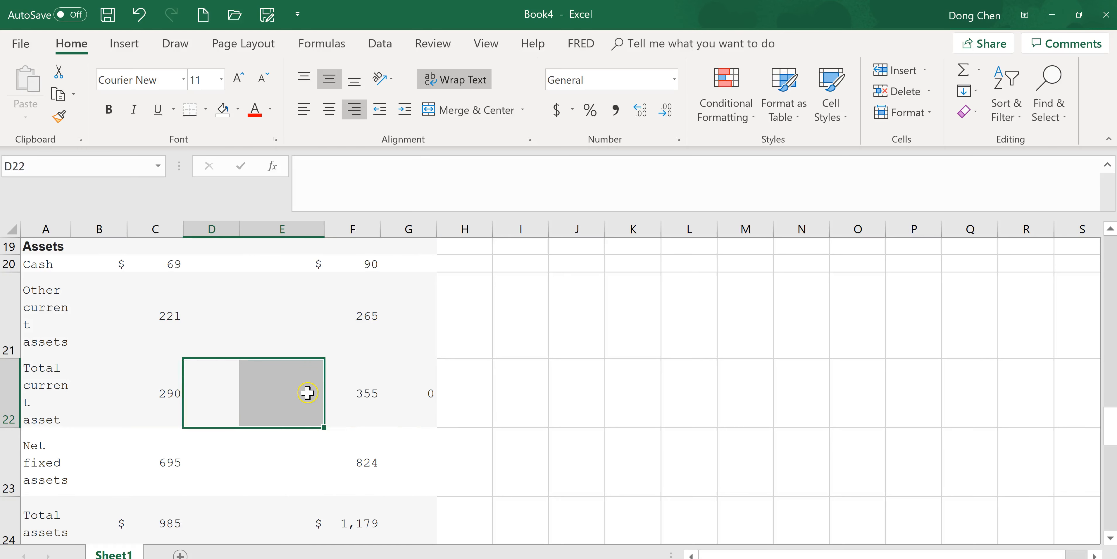
pyautogui.click(431, 395)
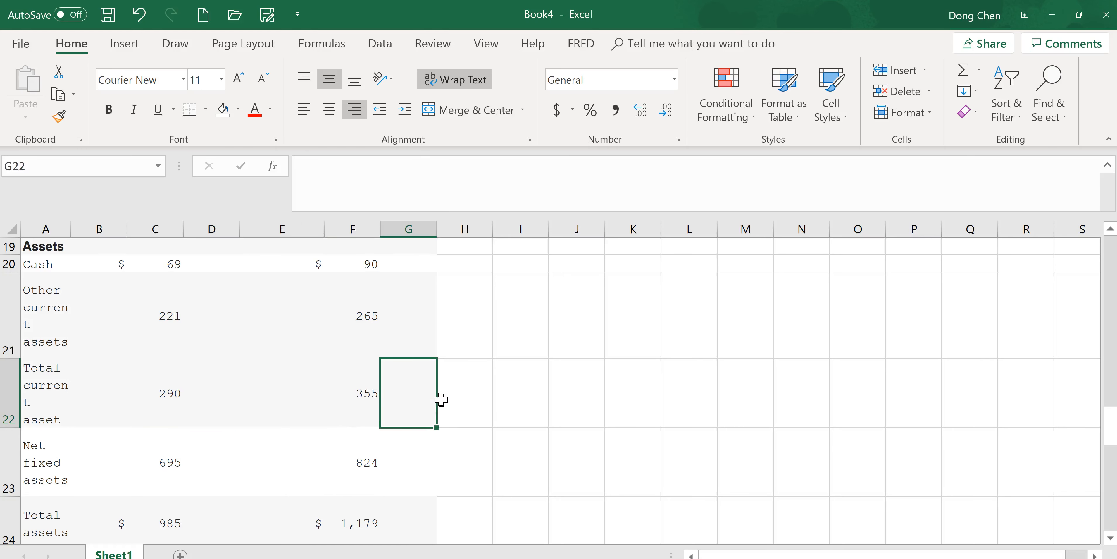
# - Enter the note "NWC=Total current assets - Total current liabilities" in cell I22
pyautogui.moveTo(1113, 422)
pyautogui.mouseDown()
pyautogui.moveTo(1113, 404)
pyautogui.moveTo(1110, 427)
pyautogui.mouseUp()
pyautogui.click(525, 394)
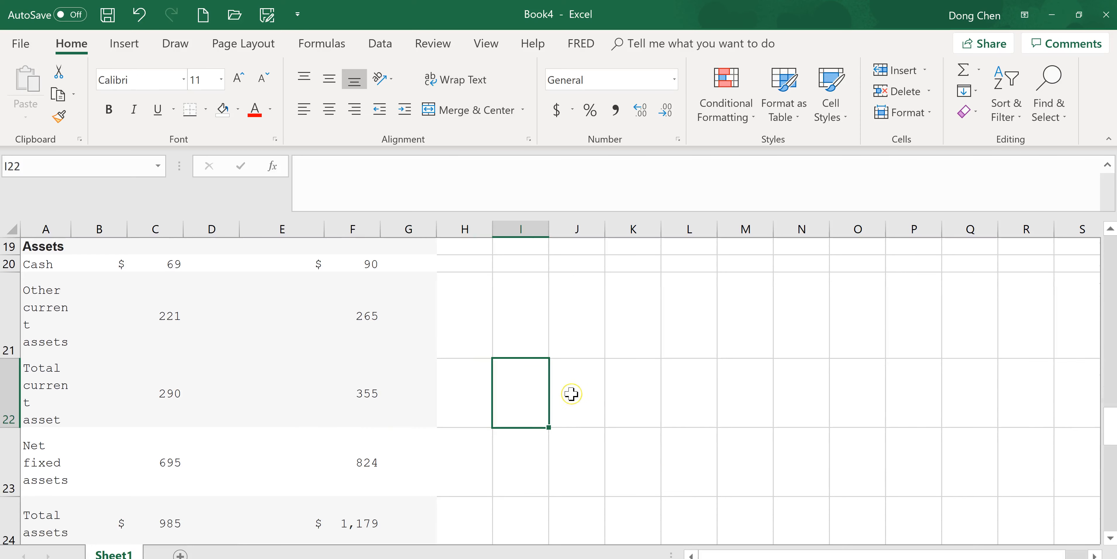
pyautogui.write('NWC=')
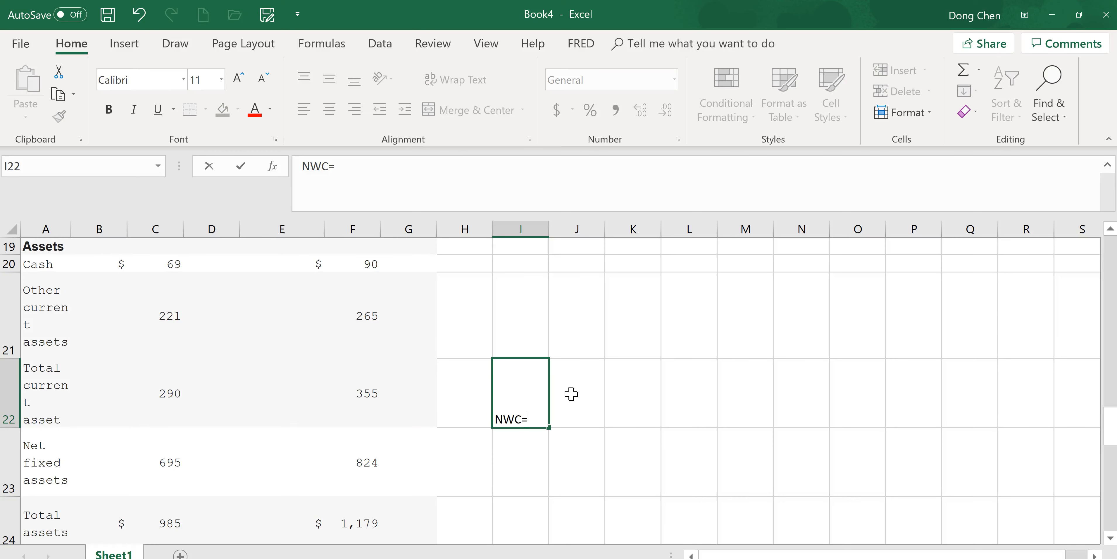
pyautogui.write('Total current assets - Total current liabilities')
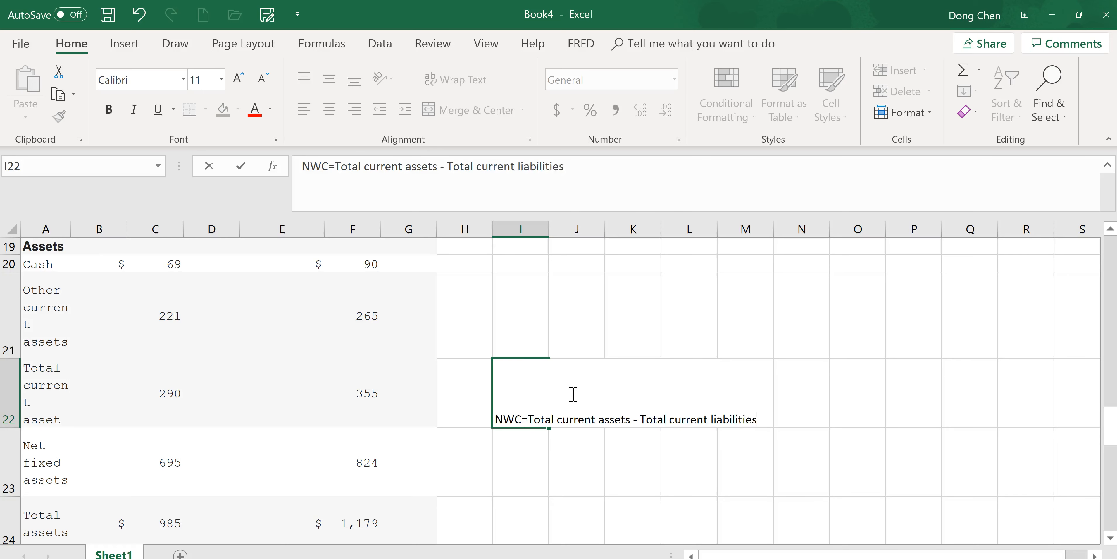
pyautogui.press('Return')
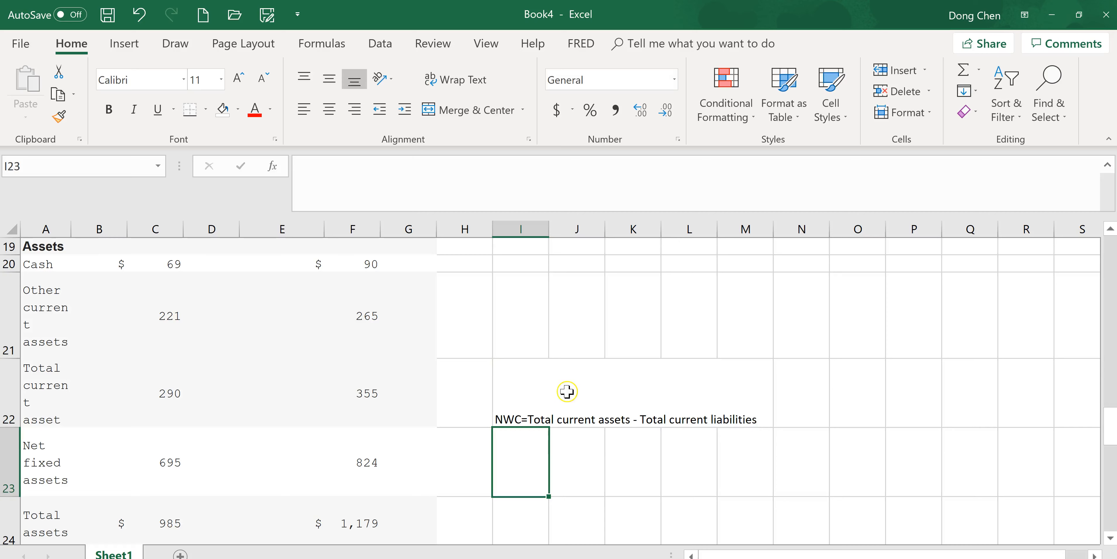
# - Insert a blank row 25 between Total assets and the Liabilities and Equity section
pyautogui.moveTo(1112, 429); pyautogui.dragTo(1113, 482)
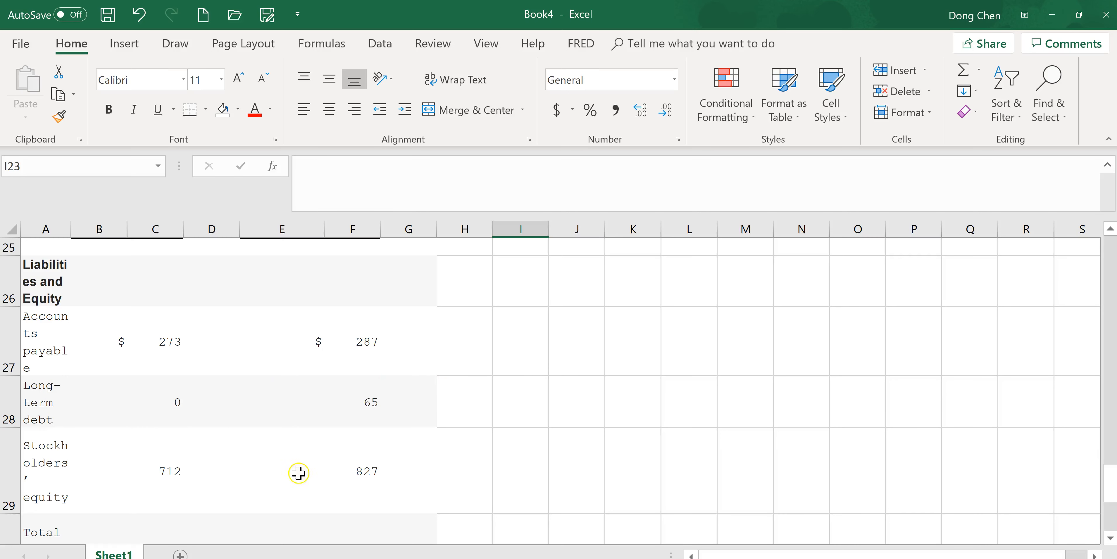
pyautogui.click(13, 401)
pyautogui.scroll(4, 299, 399)
pyautogui.scroll(-4, 319, 413)
pyautogui.rightClick(12, 248)
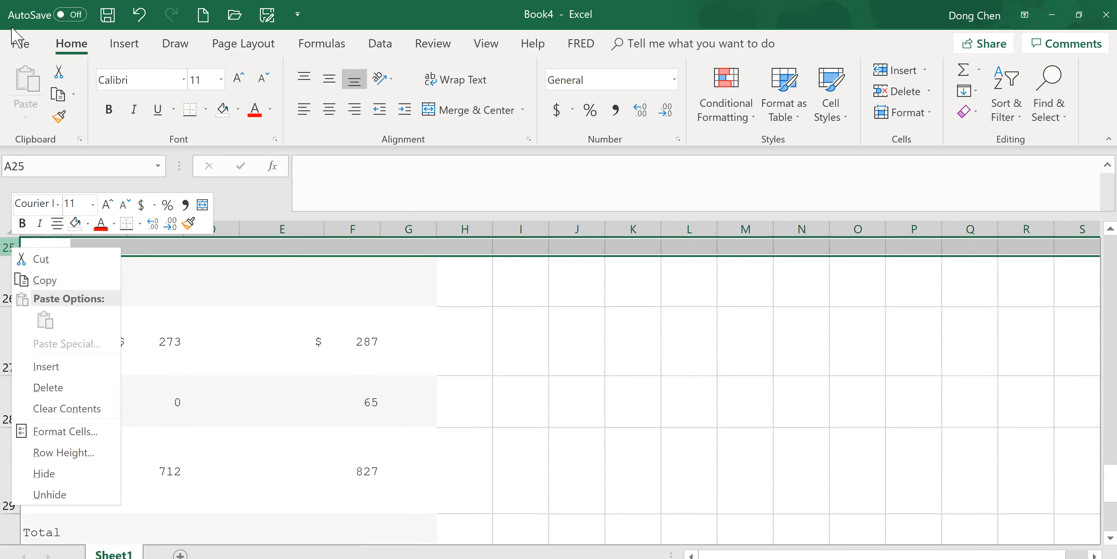
pyautogui.click(46, 367)
pyautogui.scroll(2, 173, 321)
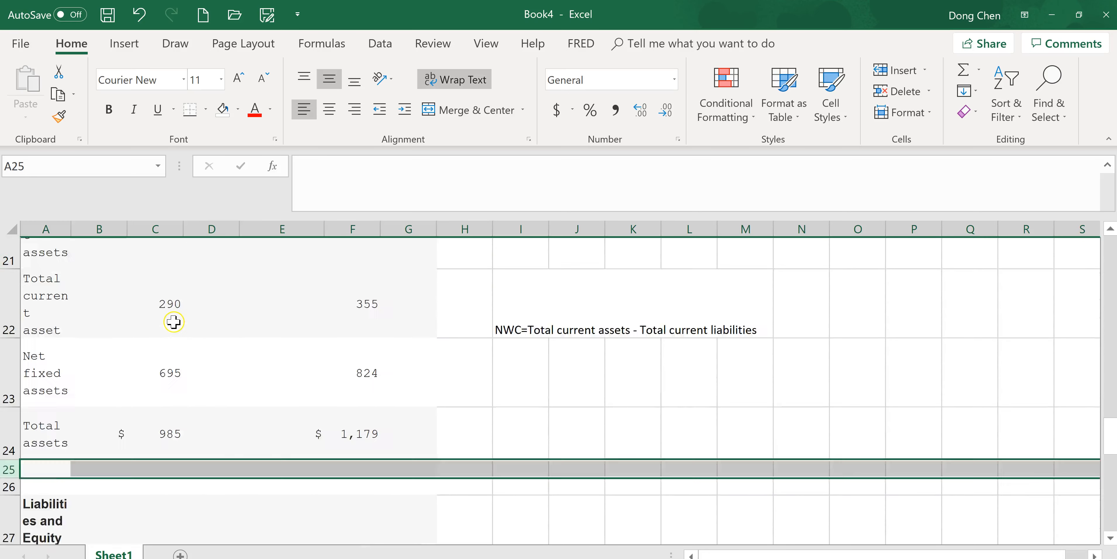
pyautogui.scroll(-2, 170, 434)
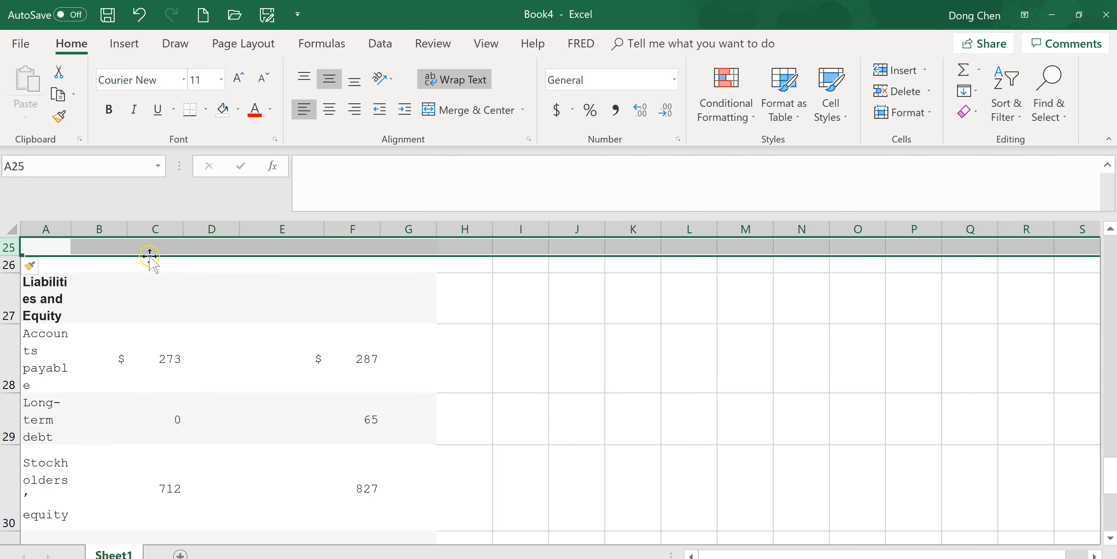
# - Label the new row in cell A25 as "NWC"
pyautogui.click(153, 255)
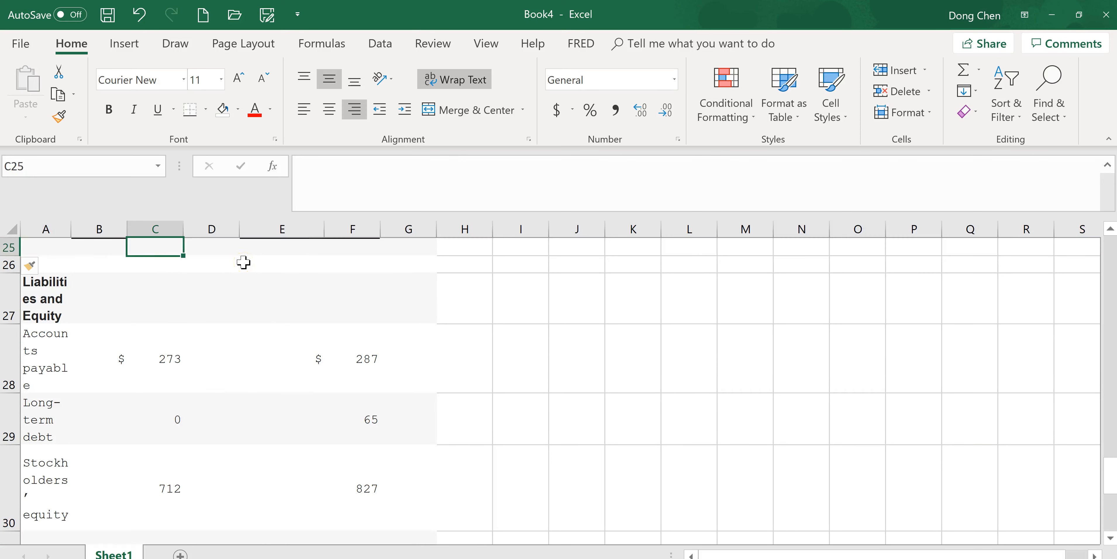
pyautogui.press('Left')
pyautogui.press('Left')
pyautogui.write('NW')
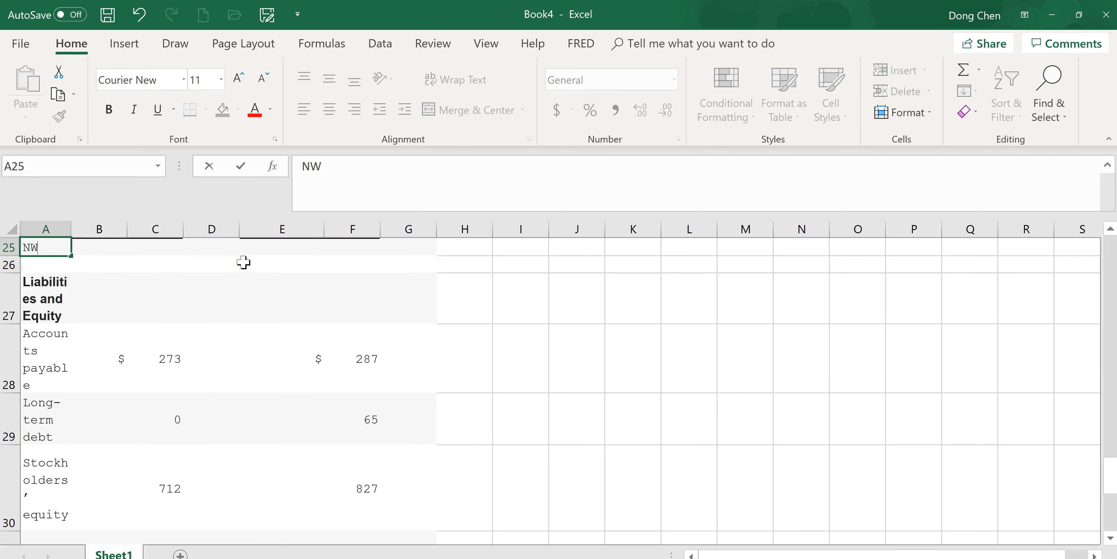
pyautogui.press('Tab')
pyautogui.press('Tab')
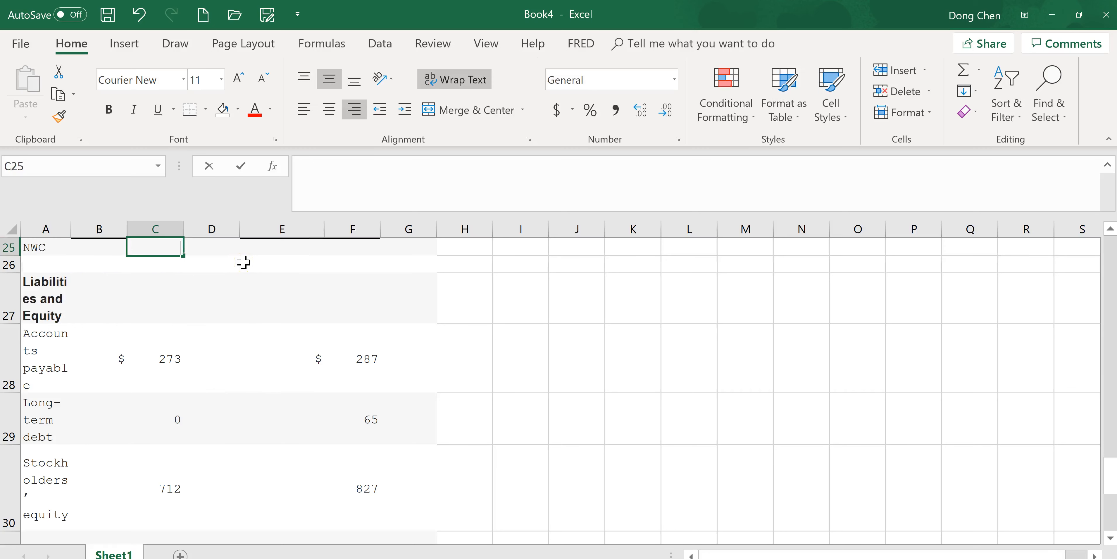
# - Calculate the 2016 NWC in cell C25 with the formula =C22-C28
pyautogui.write('=')
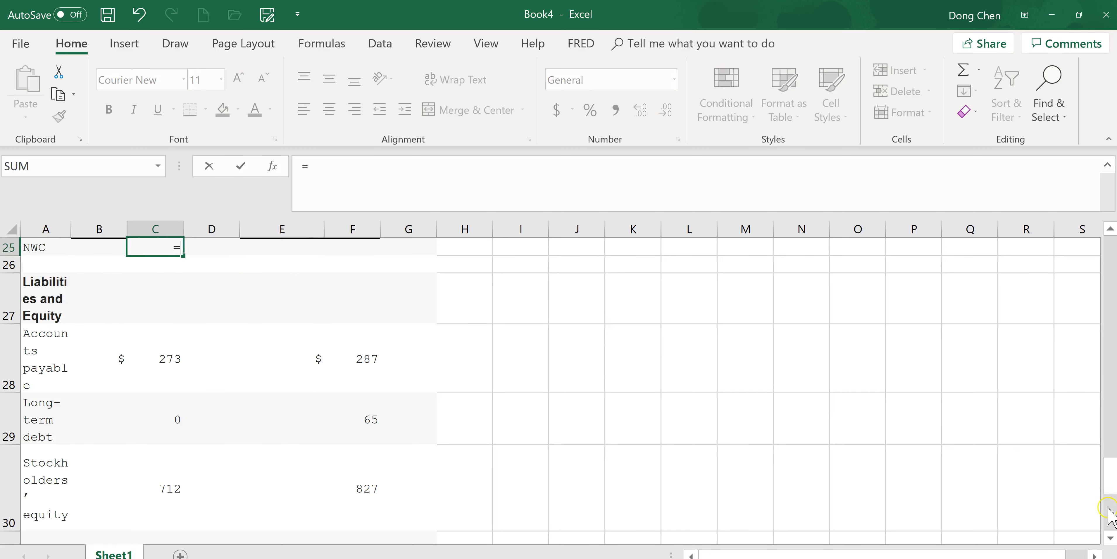
pyautogui.scroll(2, 1108, 512)
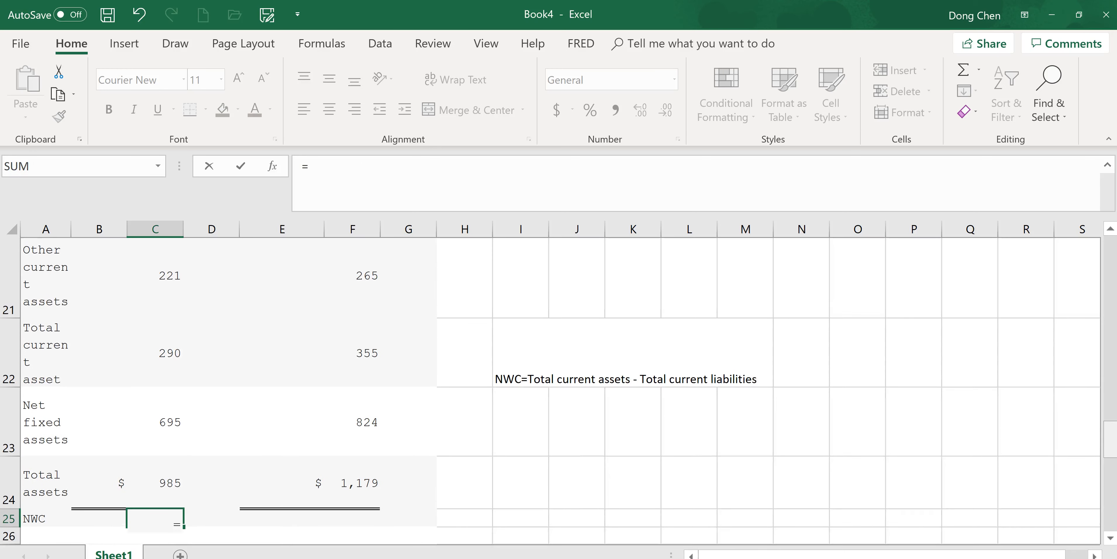
pyautogui.click(183, 364)
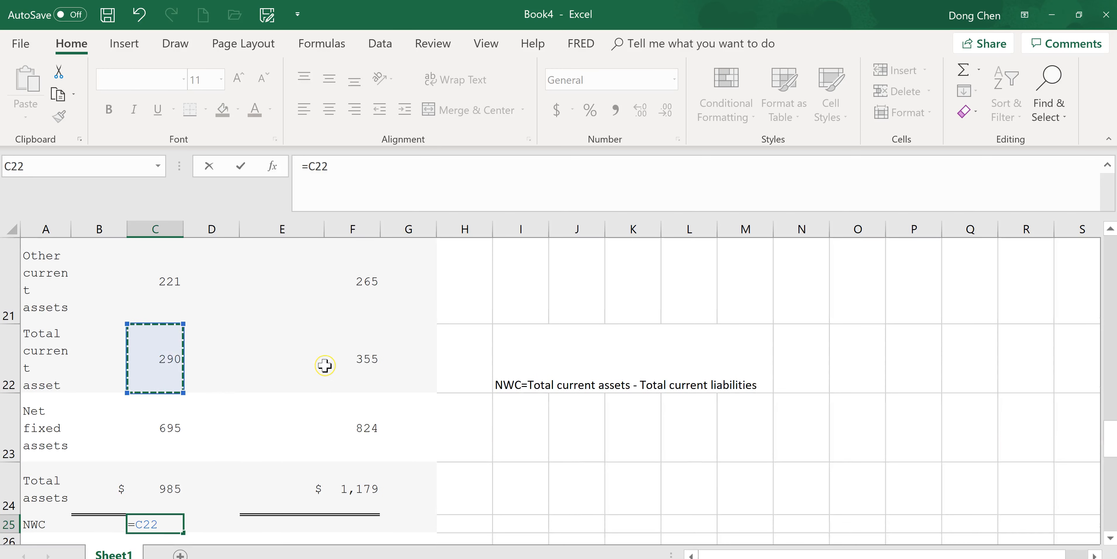
pyautogui.write('-')
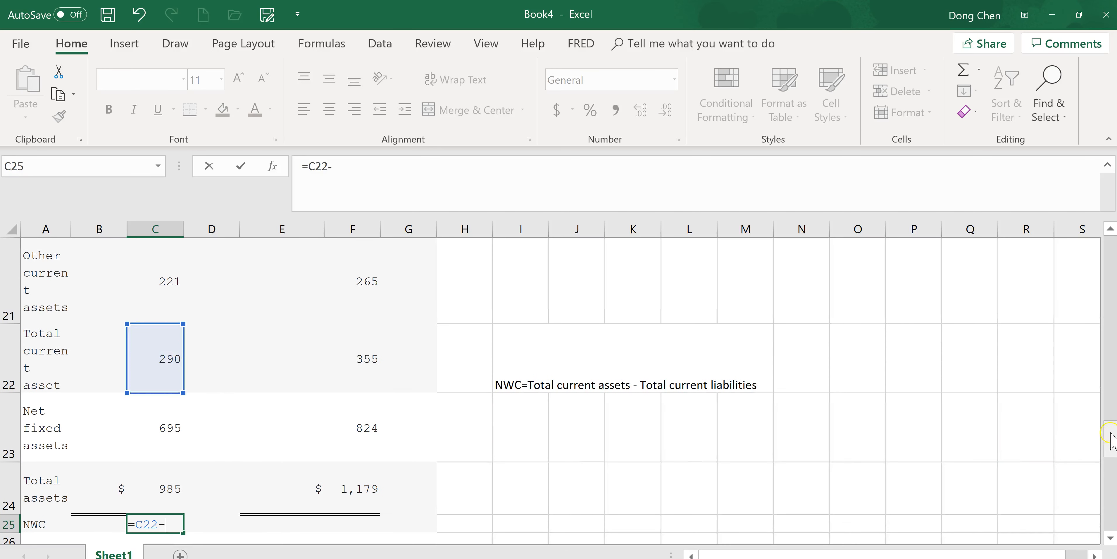
pyautogui.scroll(-1, 1111, 438)
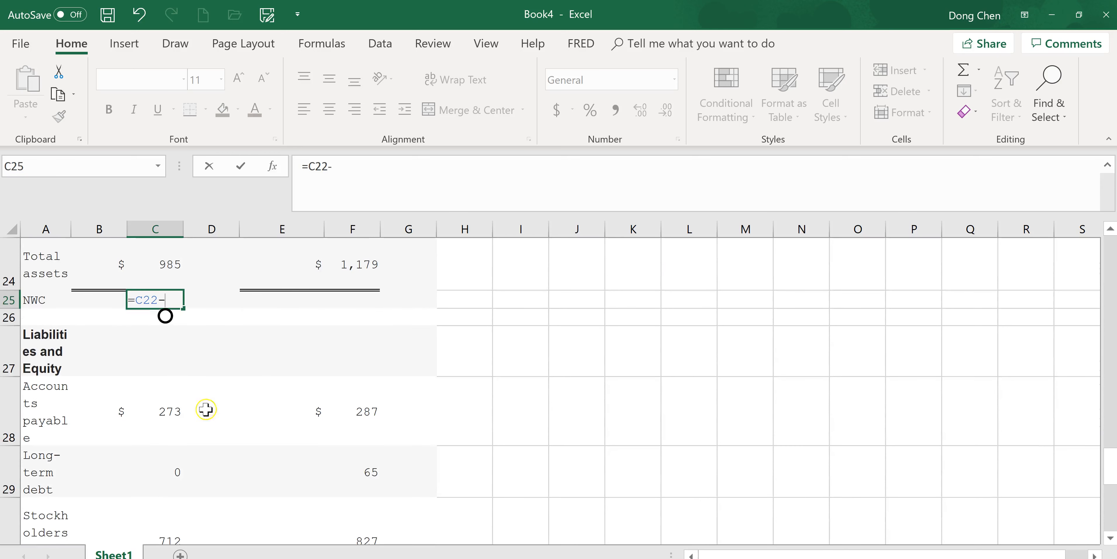
pyautogui.click(164, 411)
pyautogui.press('Return')
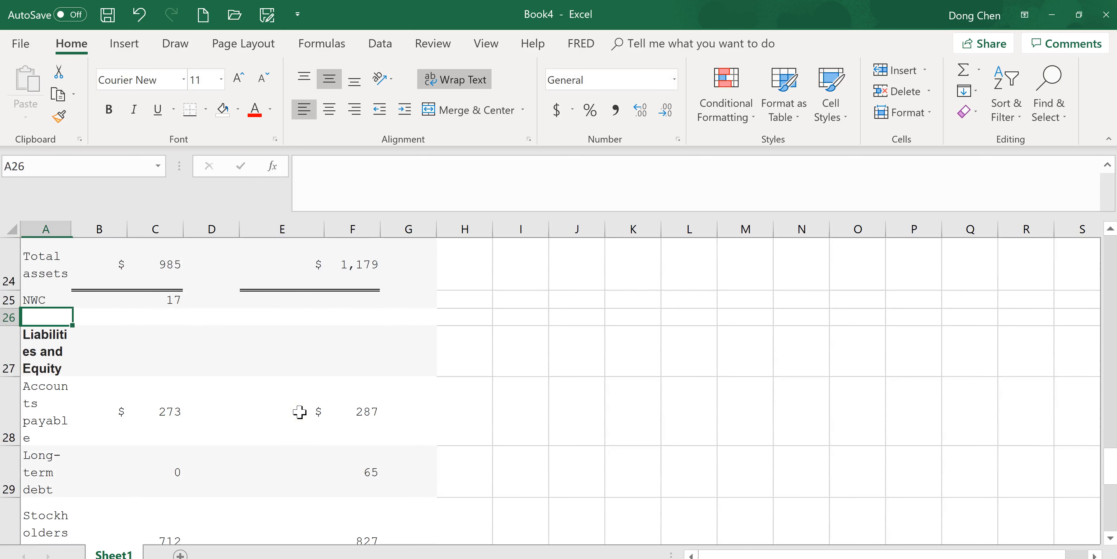
# - Fill the NWC formula from C25 across to F25, and clear the unneeded results in D25 and E25
pyautogui.click(170, 300)
pyautogui.moveTo(184, 307); pyautogui.dragTo(367, 307)
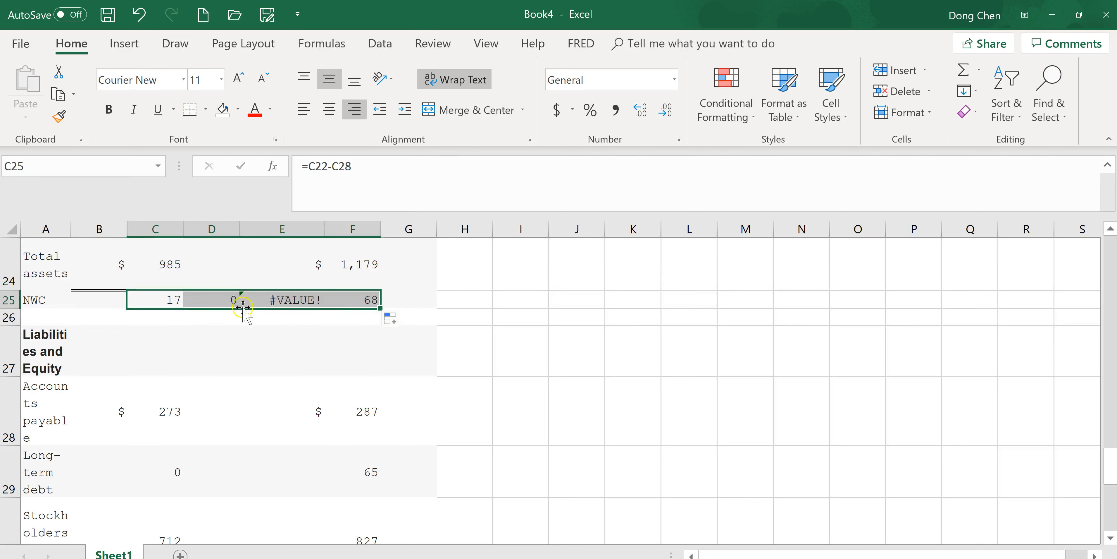
pyautogui.click(223, 299)
pyautogui.moveTo(239, 308); pyautogui.dragTo(319, 305)
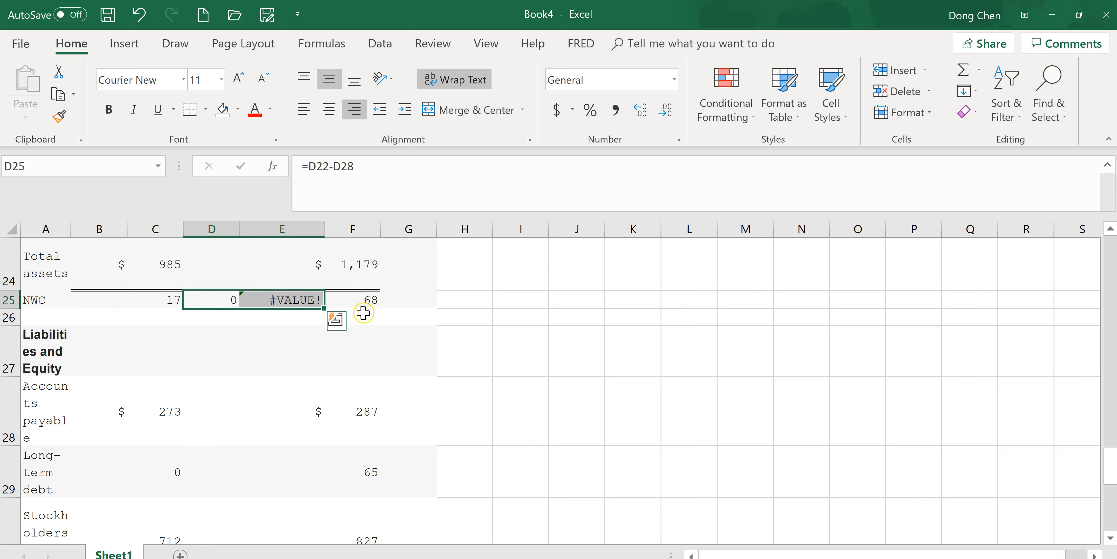
pyautogui.press('Delete')
pyautogui.click(370, 298)
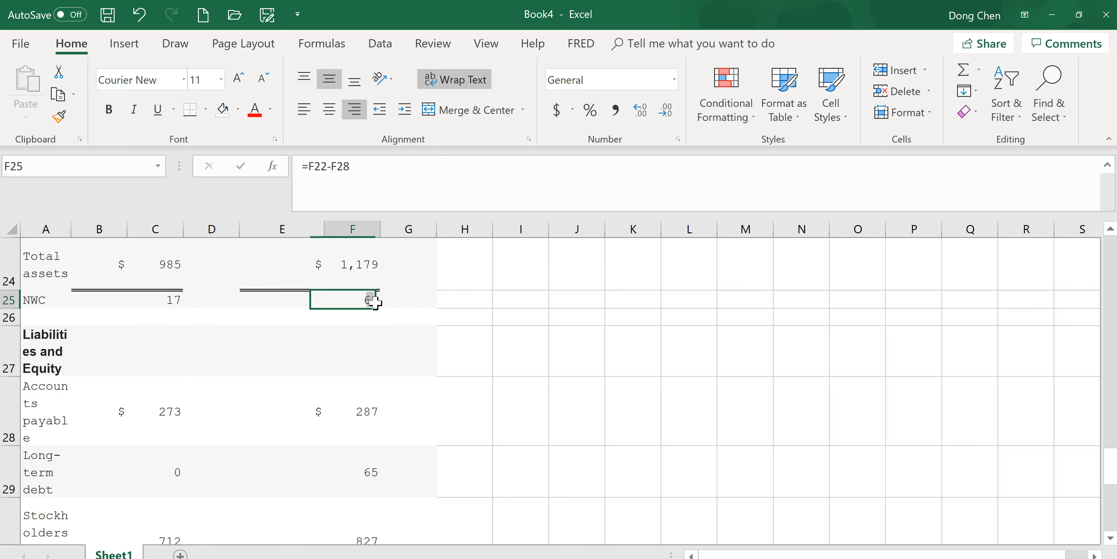
# - Enter the label "Change in NWC" in cell H25
pyautogui.click(477, 301)
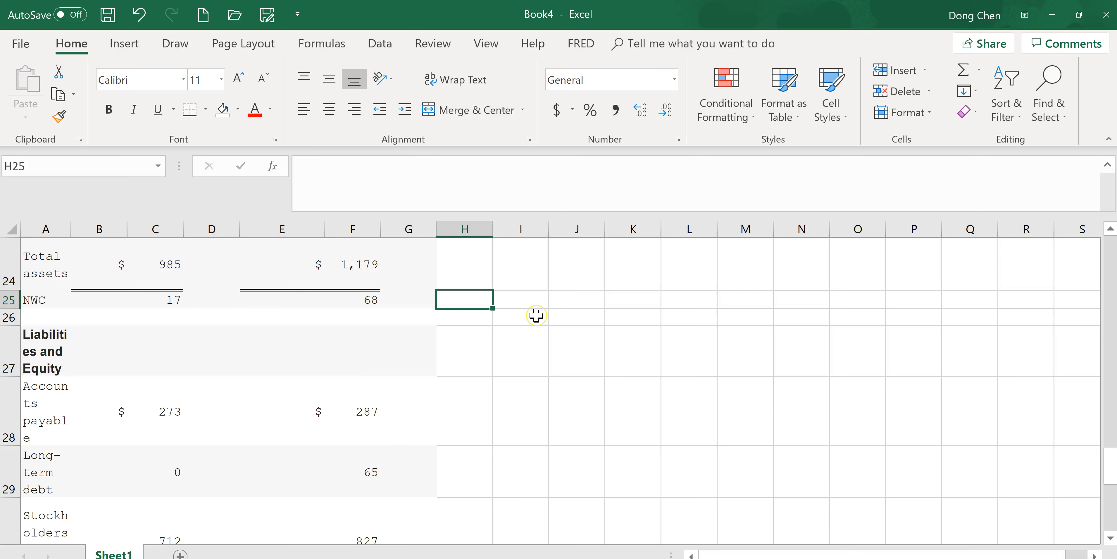
pyautogui.write('Change in NWC')
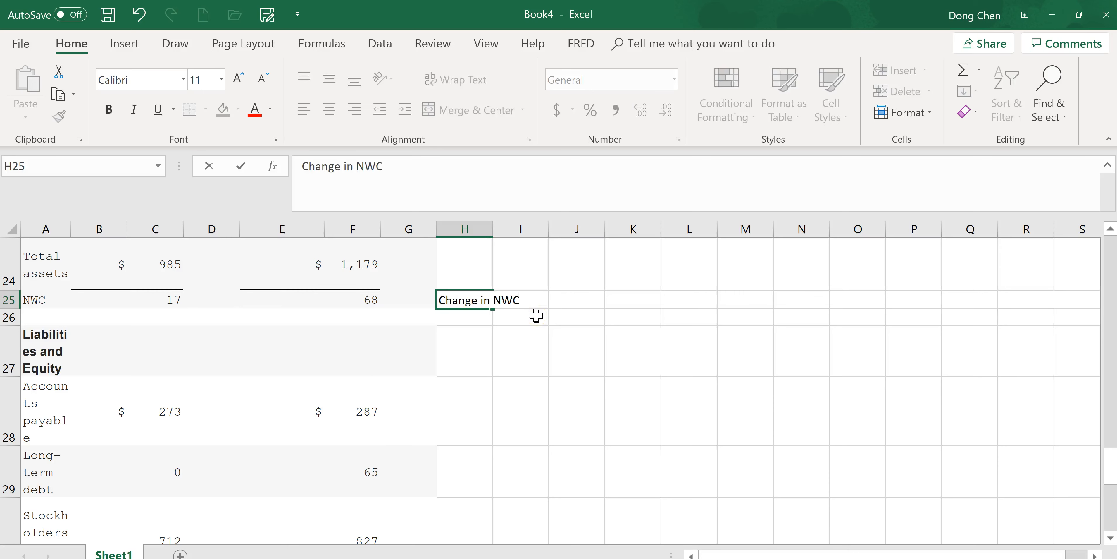
pyautogui.press('Tab')
# - Calculate the change in NWC in I25 with =F25-C25, and fit column H to its label
pyautogui.write('=')
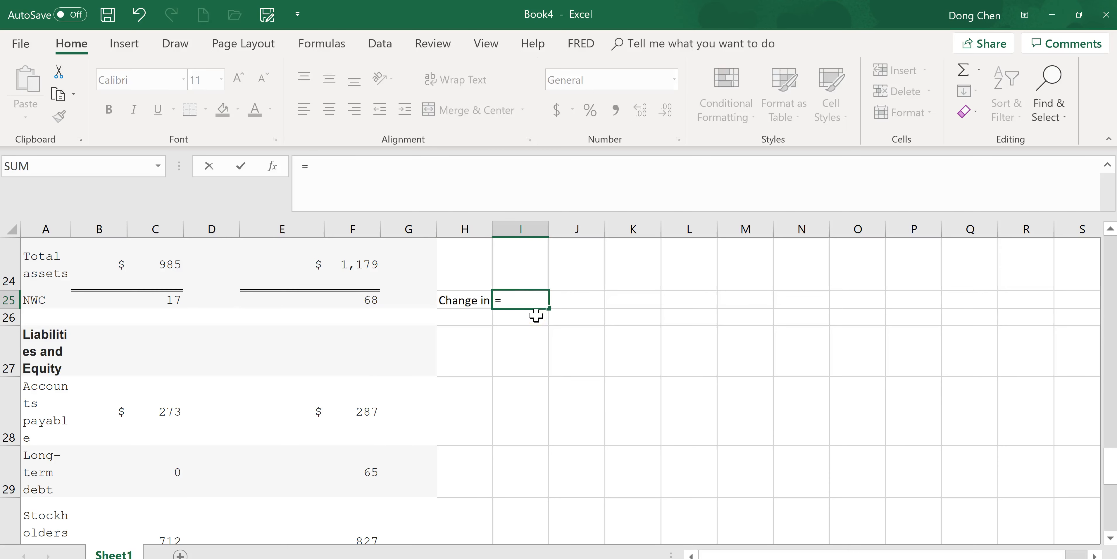
pyautogui.click(368, 299)
pyautogui.write('-')
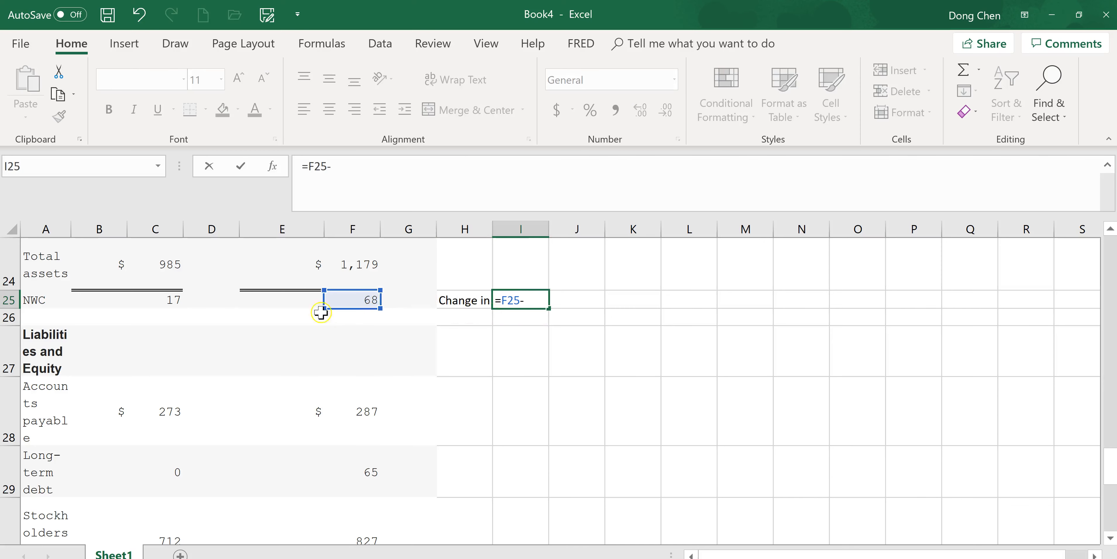
pyautogui.click(170, 300)
pyautogui.press('Return')
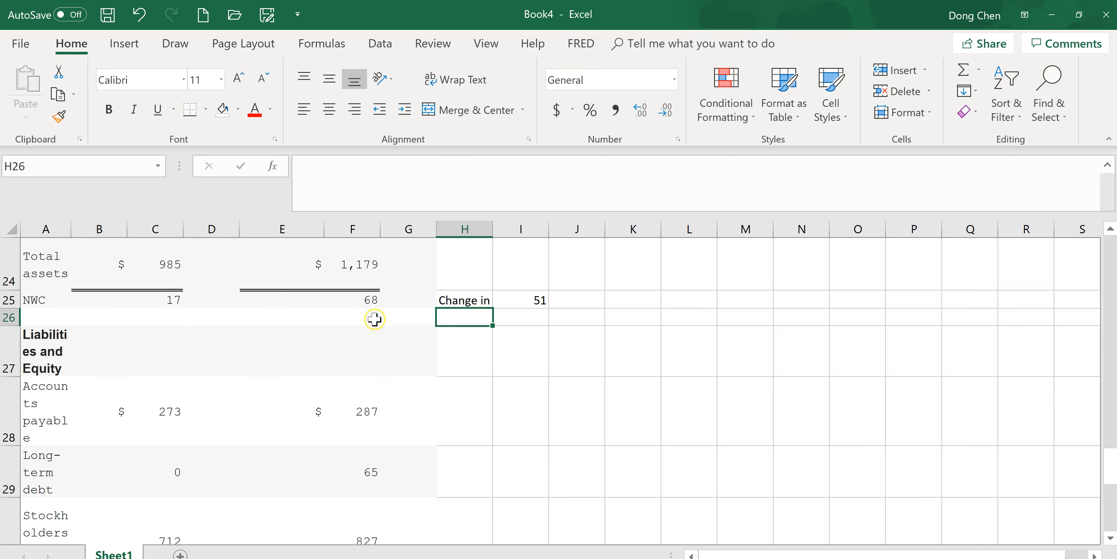
pyautogui.doubleClick(492, 229)
# - Copy the I25 result, switch to the homework in the browser, and paste it as part b's change in net working capital
pyautogui.click(566, 300)
pyautogui.hotkey('ctrl', 'c')
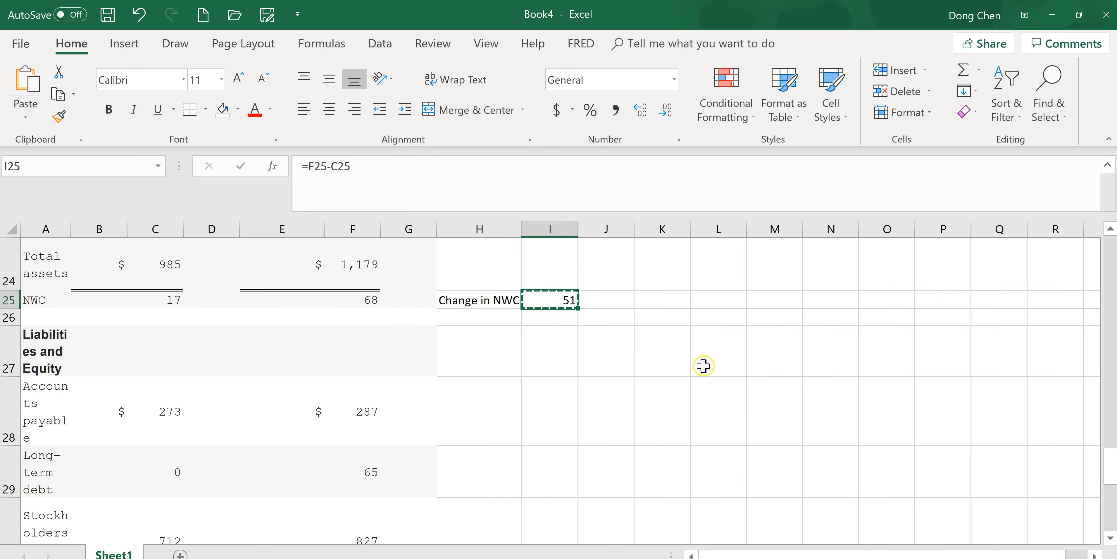
pyautogui.hotkey('alt', 'Tab')
pyautogui.click(451, 449)
pyautogui.hotkey('ctrl', 'v')
pyautogui.scroll(-1, 1024, 447)
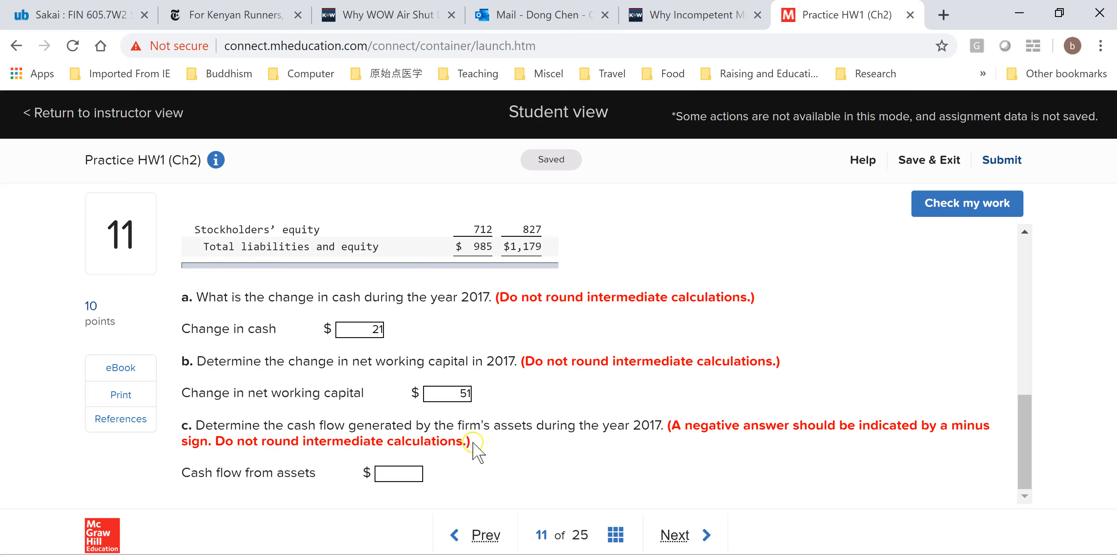
# - Switch back to Excel and examine the balance sheet and income statement for the figures part c's cash flow from assets needs
pyautogui.hotkey('alt', 'Tab')
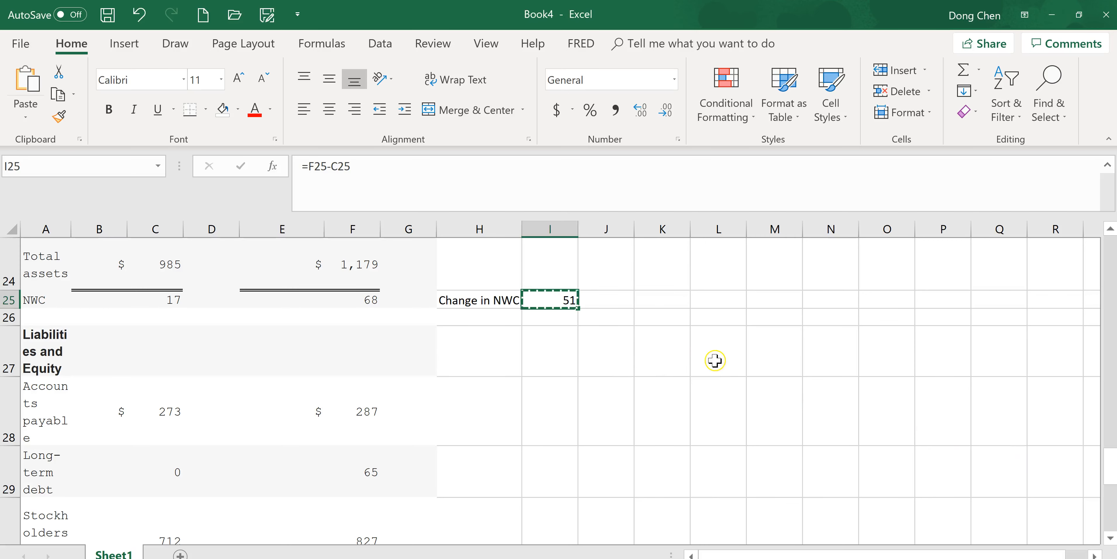
pyautogui.scroll(-2, 716, 362)
pyautogui.scroll(6, 717, 362)
pyautogui.scroll(3, 717, 362)
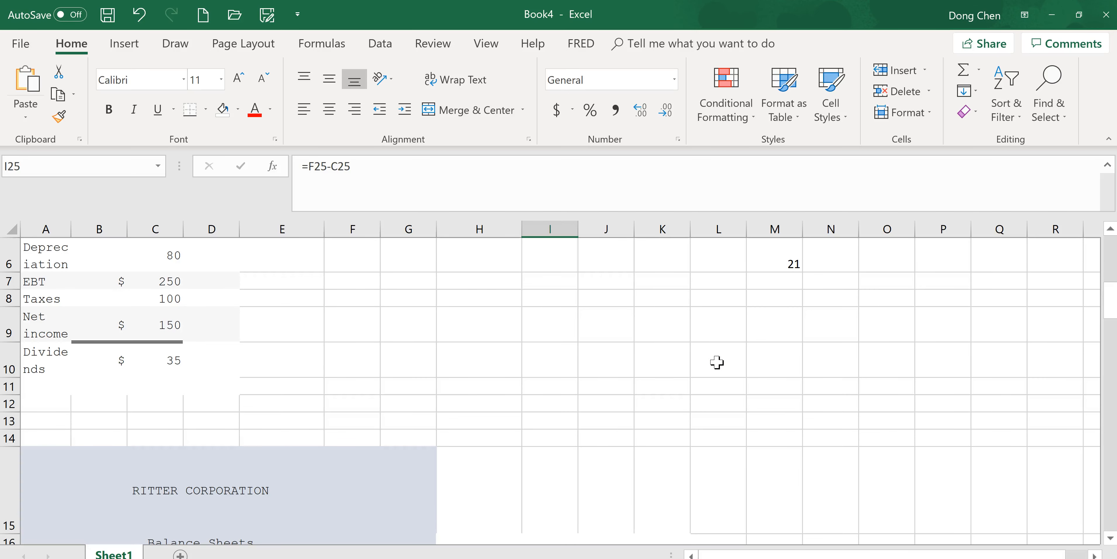
pyautogui.scroll(-4, 717, 362)
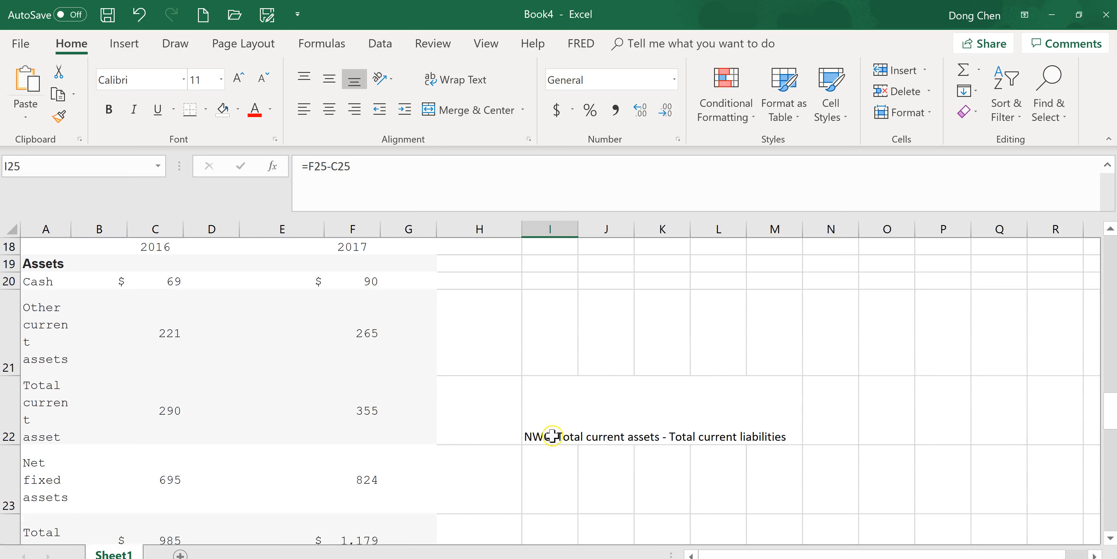
pyautogui.scroll(-2, 599, 447)
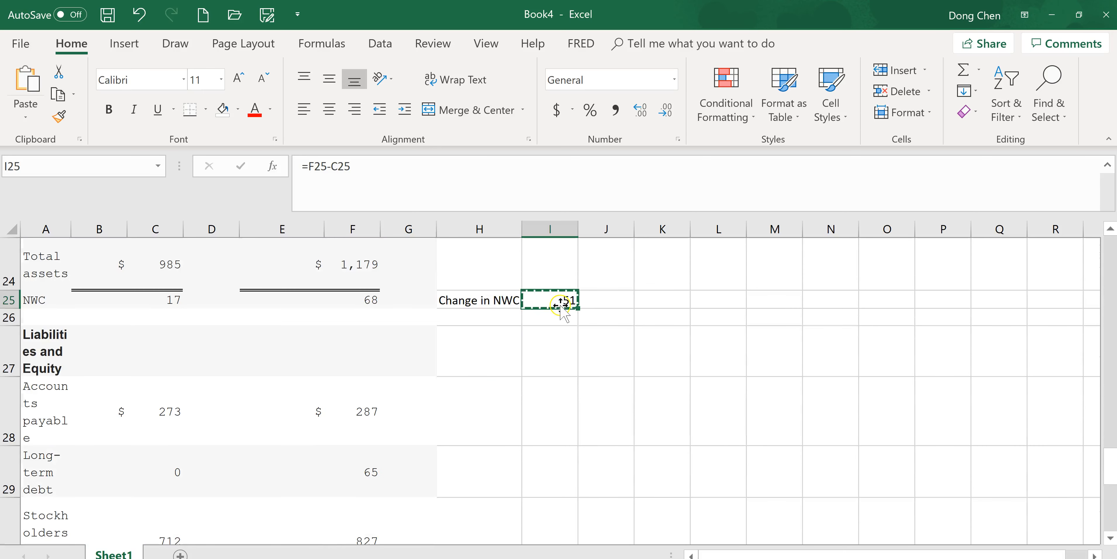
pyautogui.scroll(-2, 545, 416)
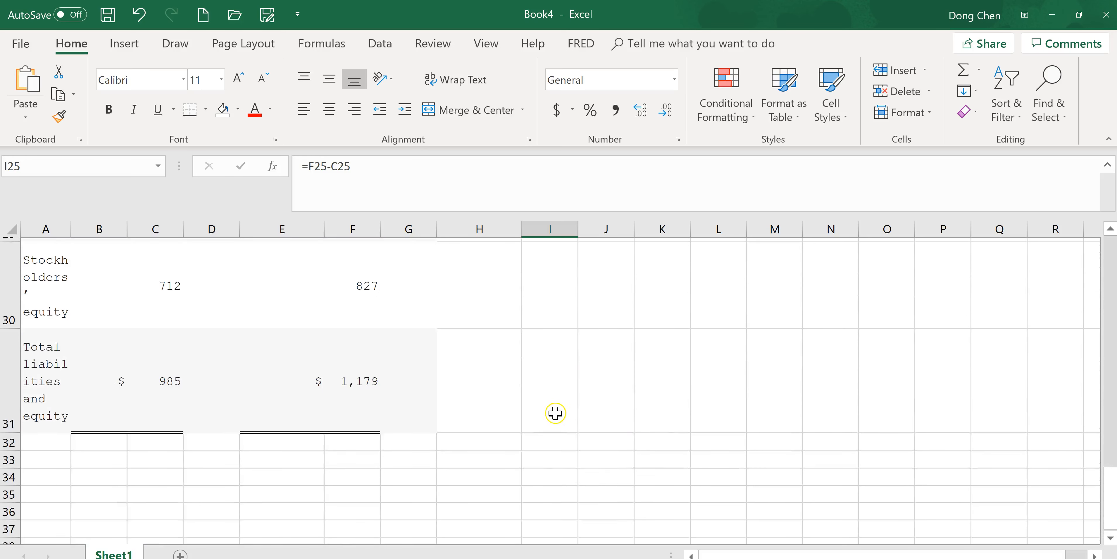
pyautogui.scroll(6, 546, 415)
pyautogui.scroll(-2, 549, 415)
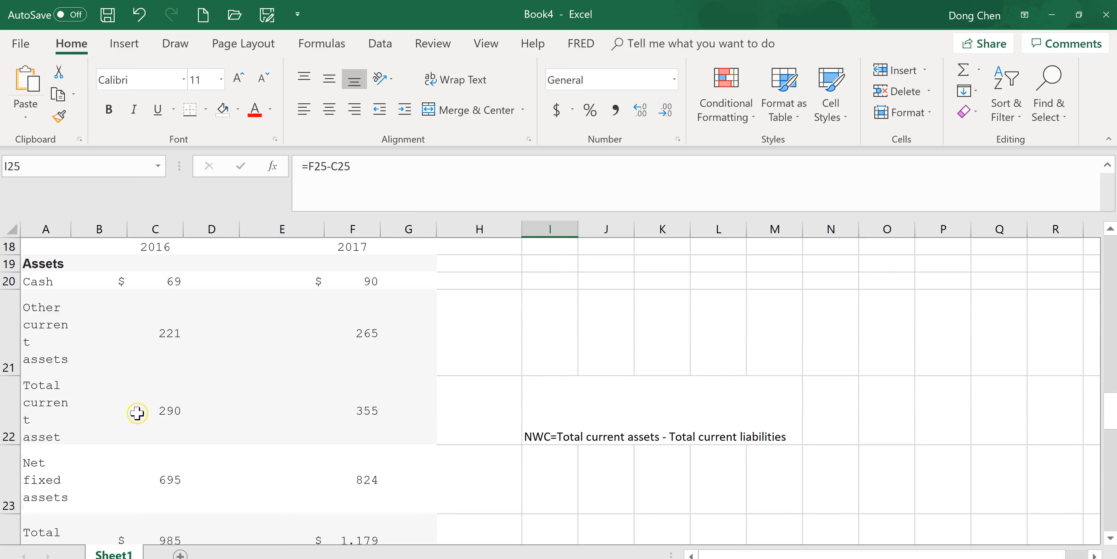
pyautogui.scroll(-2, 325, 422)
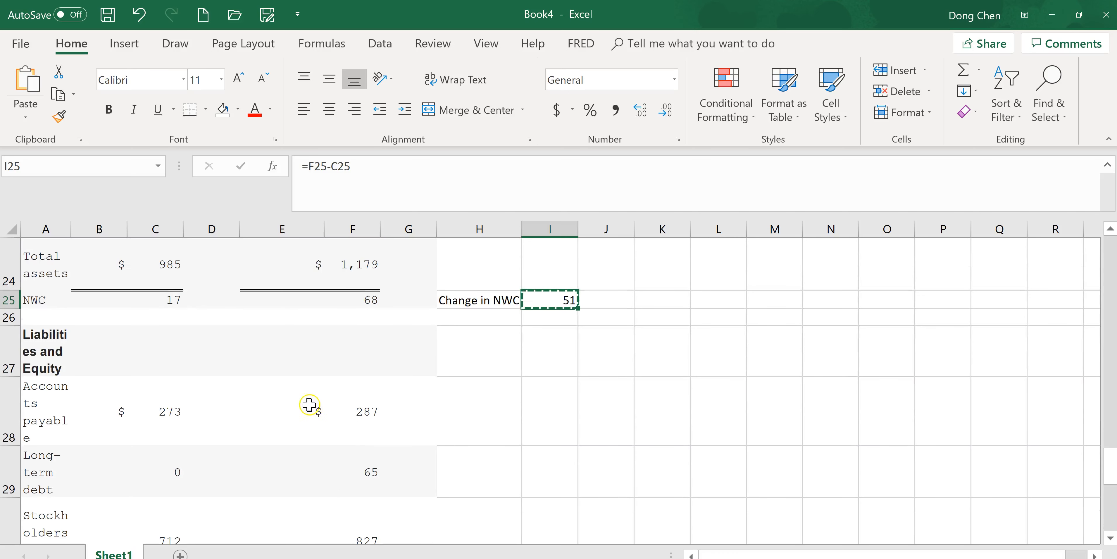
pyautogui.scroll(2, 410, 411)
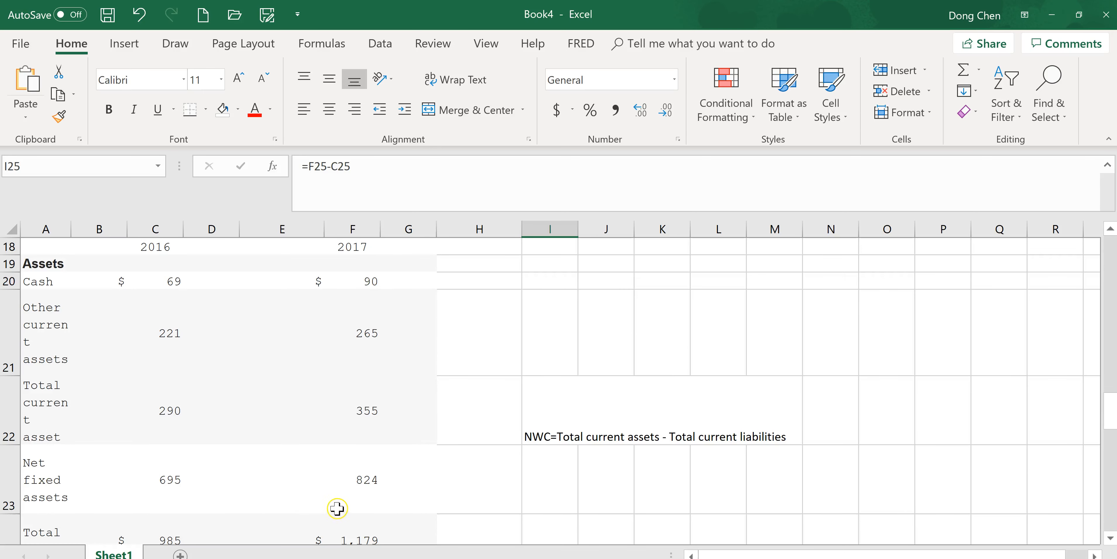
pyautogui.scroll(6, 520, 420)
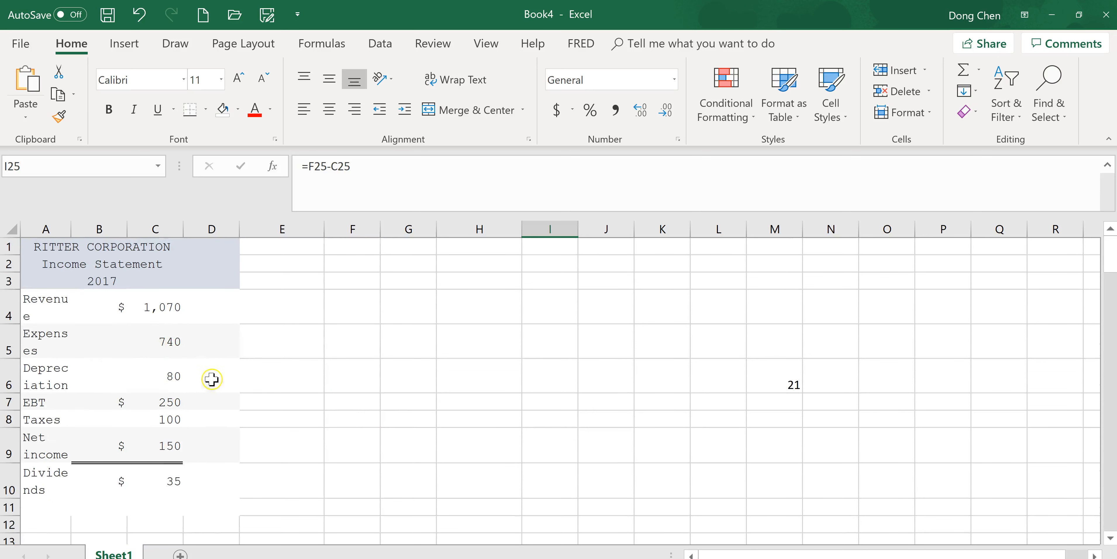
# - Widen column A to fit the income statement labels, and insert a blank row 7 between Depreciation and EBT
pyautogui.moveTo(73, 225); pyautogui.dragTo(109, 226)
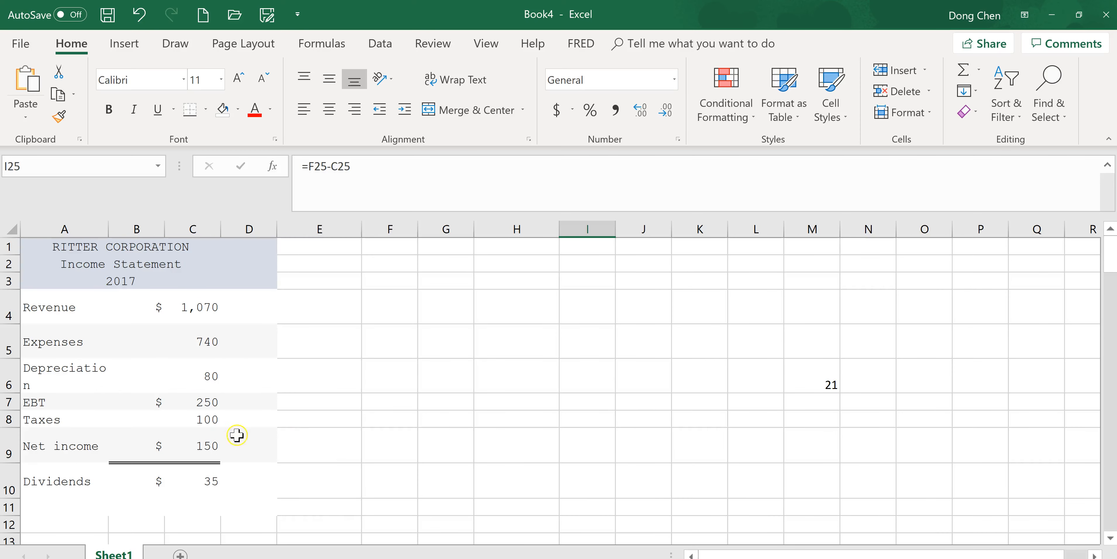
pyautogui.moveTo(111, 225); pyautogui.dragTo(148, 222)
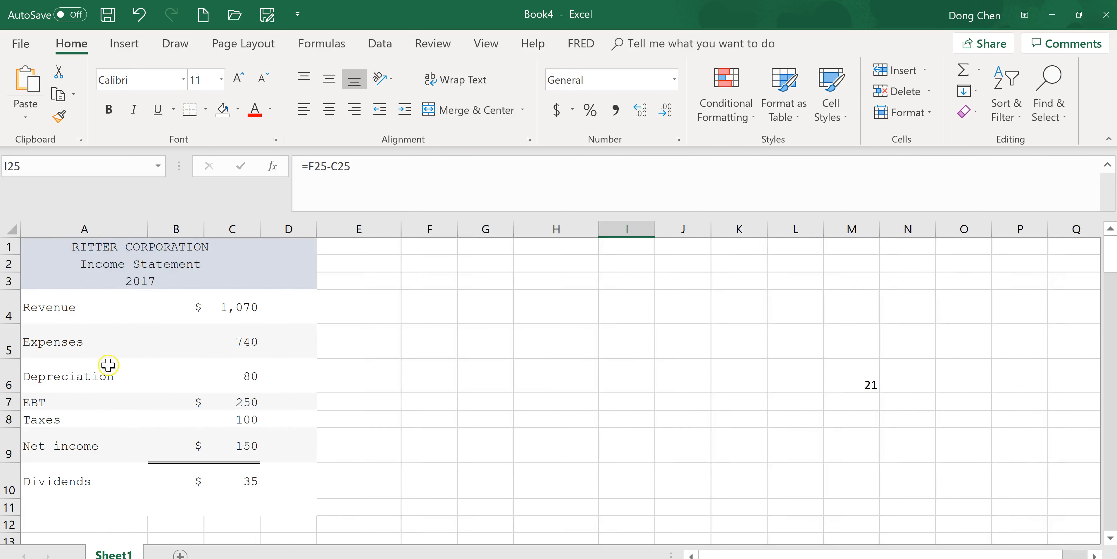
pyautogui.rightClick(12, 403)
pyautogui.click(423, 352)
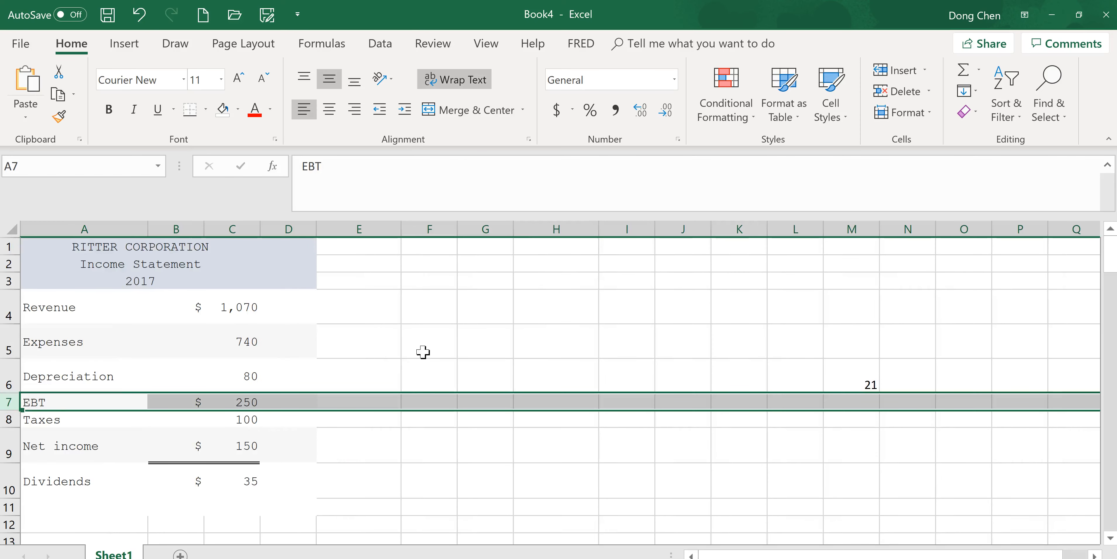
pyautogui.rightClick(9, 401)
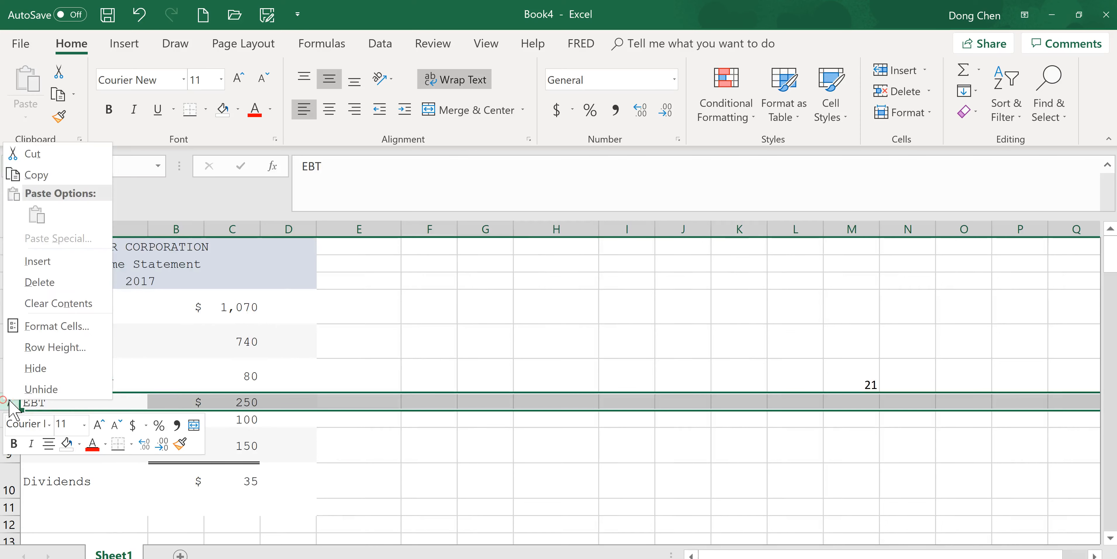
pyautogui.click(43, 259)
# - Label the new row in cell A7 as "EBIT"
pyautogui.click(67, 409)
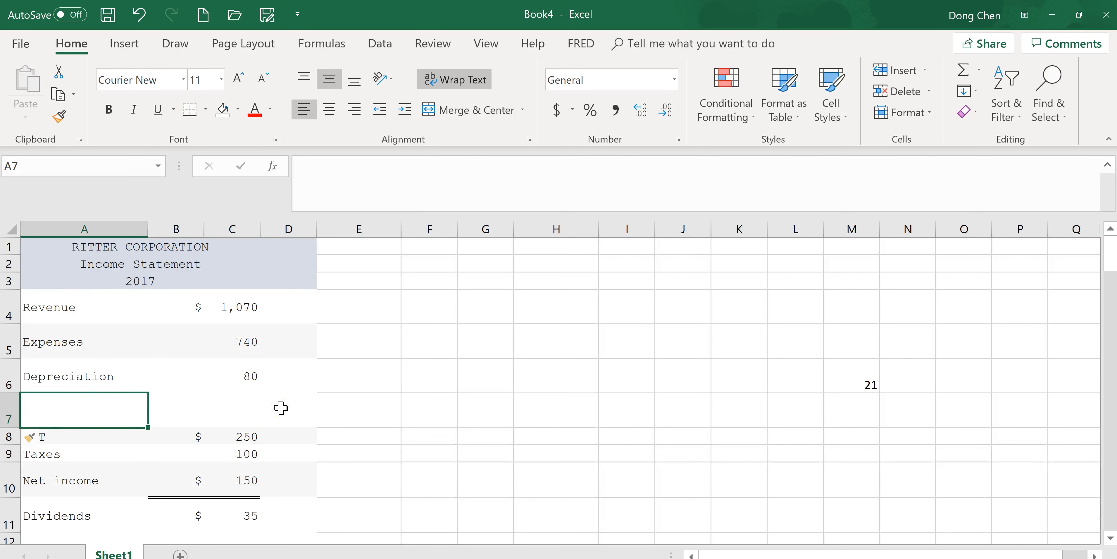
pyautogui.write('EBIT')
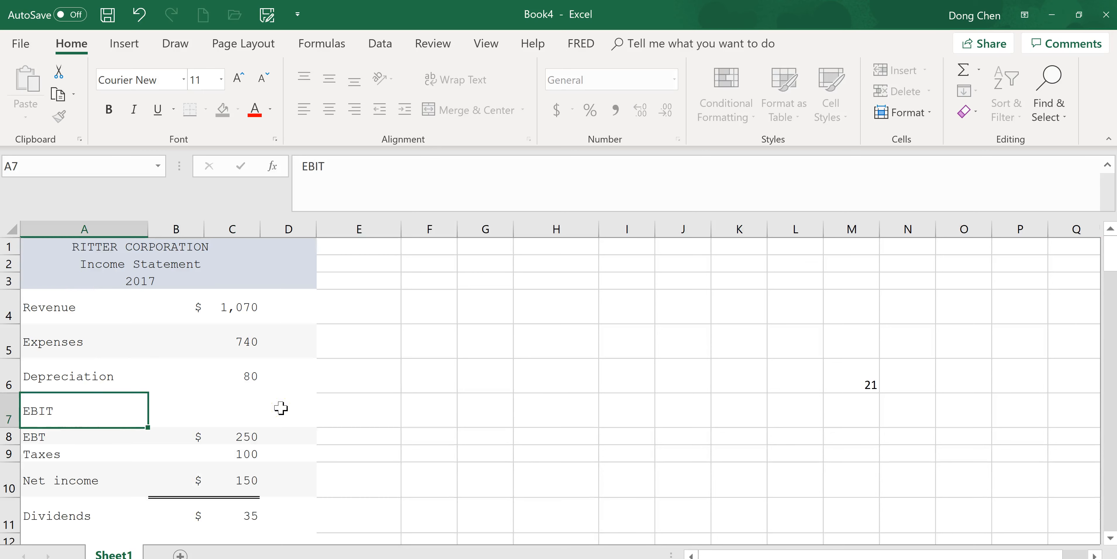
pyautogui.press('Tab')
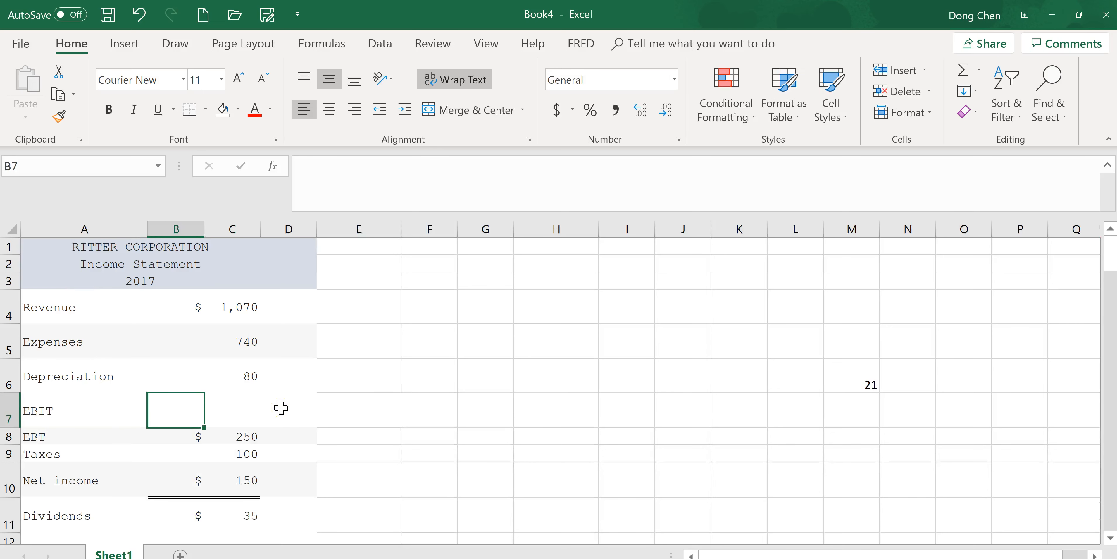
# - Calculate EBIT in cell C7 as revenue minus expenses minus depreciation, using =C4-C5-C6
pyautogui.press('Tab')
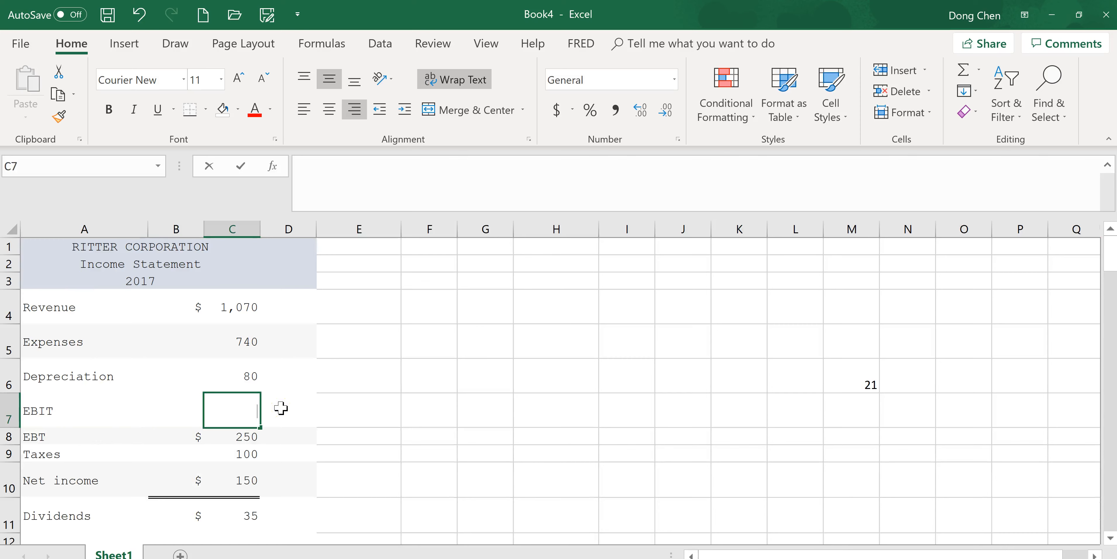
pyautogui.write('=')
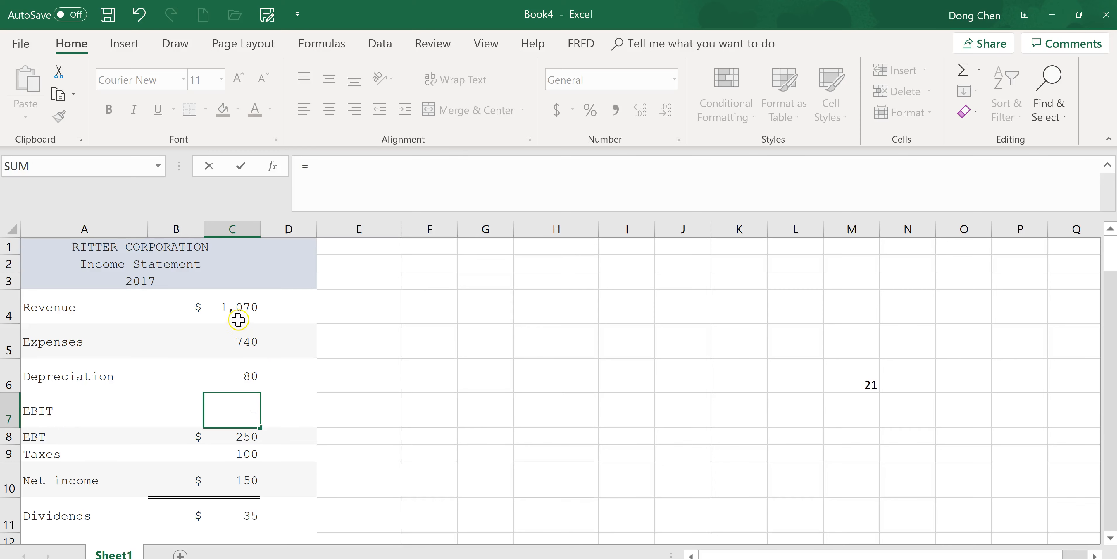
pyautogui.click(243, 309)
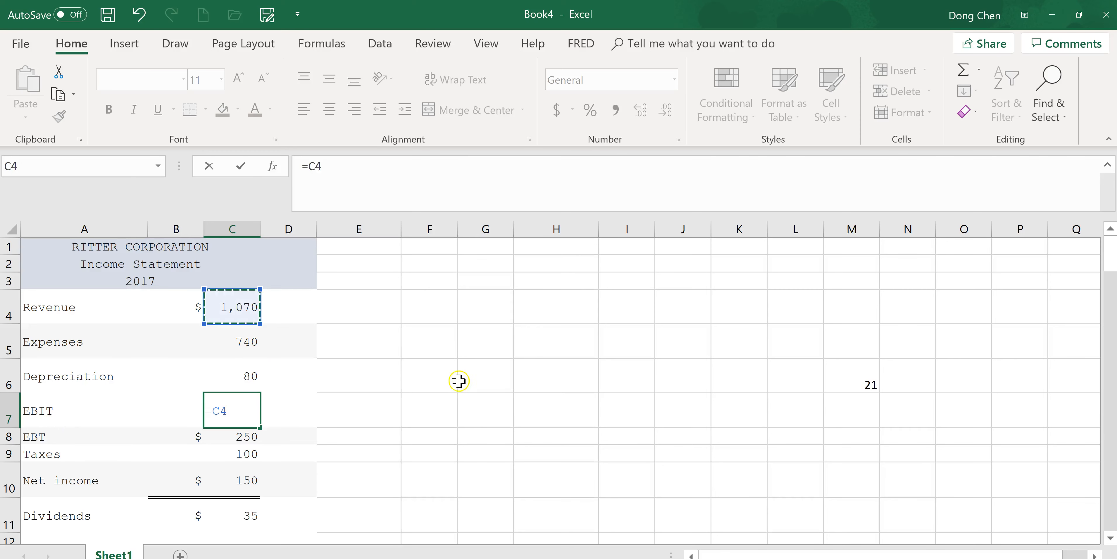
pyautogui.write('-')
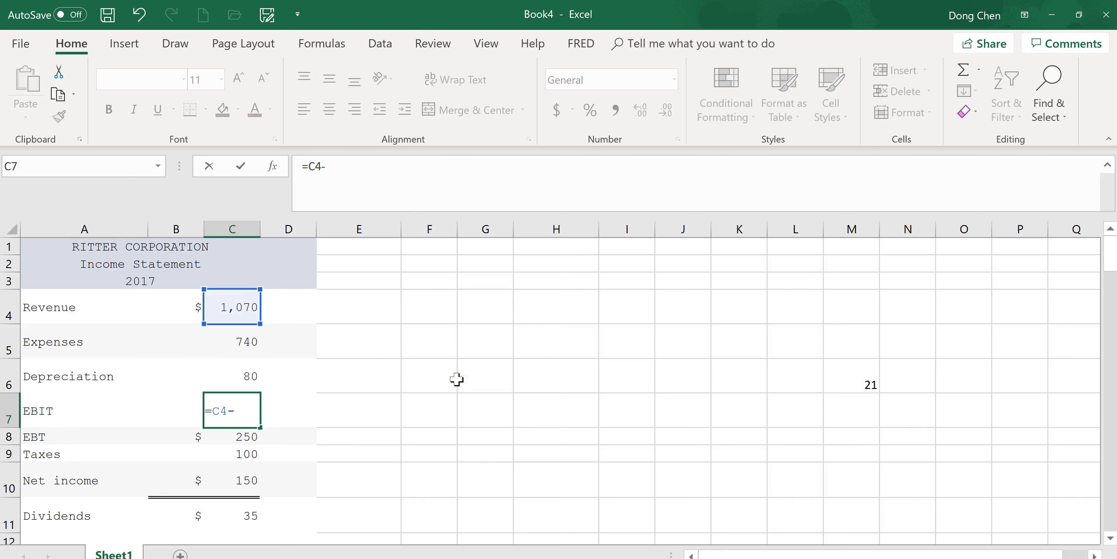
pyautogui.click(248, 346)
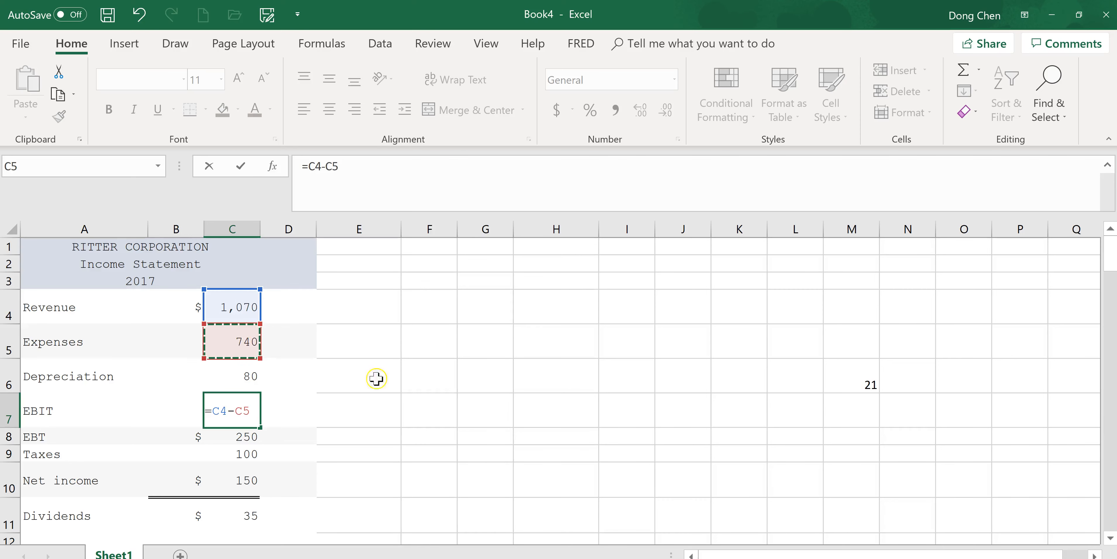
pyautogui.write('-')
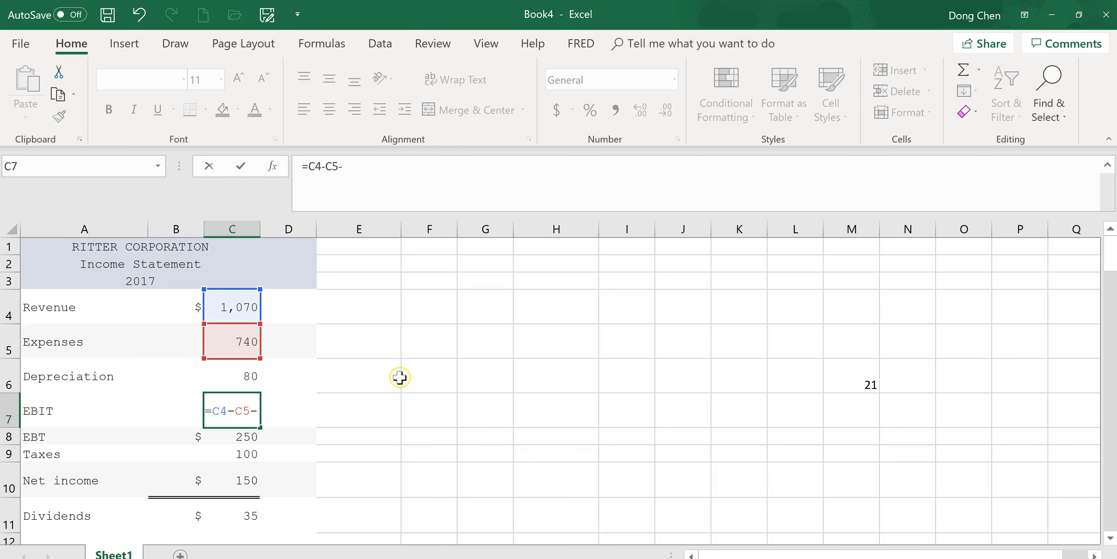
pyautogui.click(252, 376)
pyautogui.press('Return')
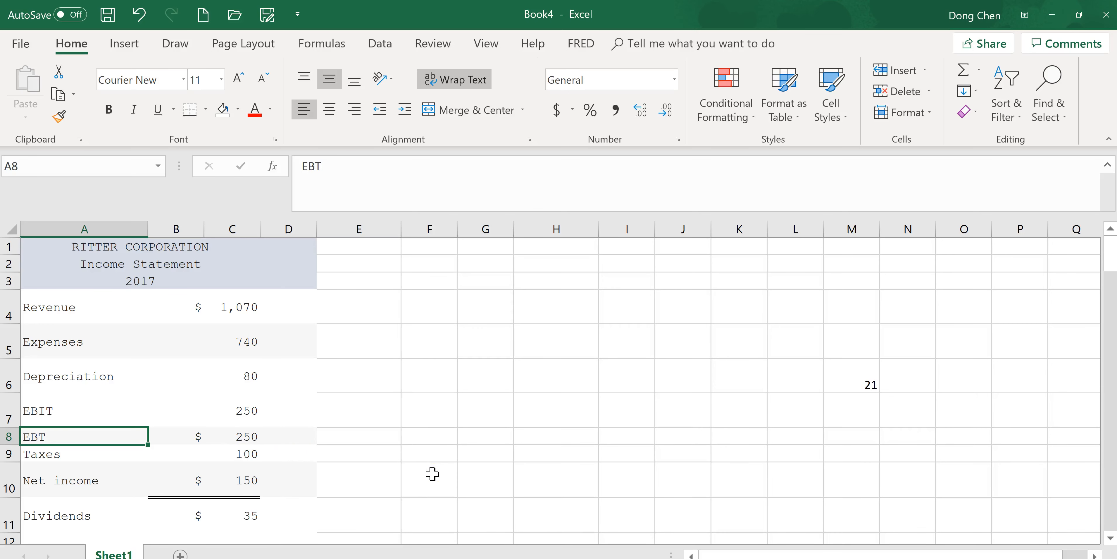
# - Label cell A14, below the income statement, as "OCF"
pyautogui.scroll(-2, 432, 473)
pyautogui.click(82, 419)
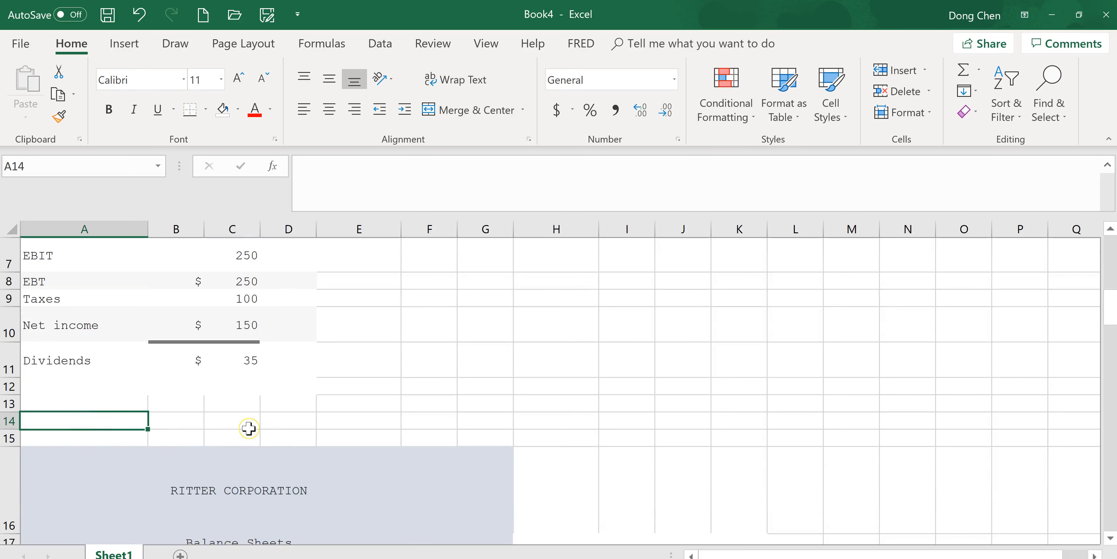
pyautogui.write('OCF')
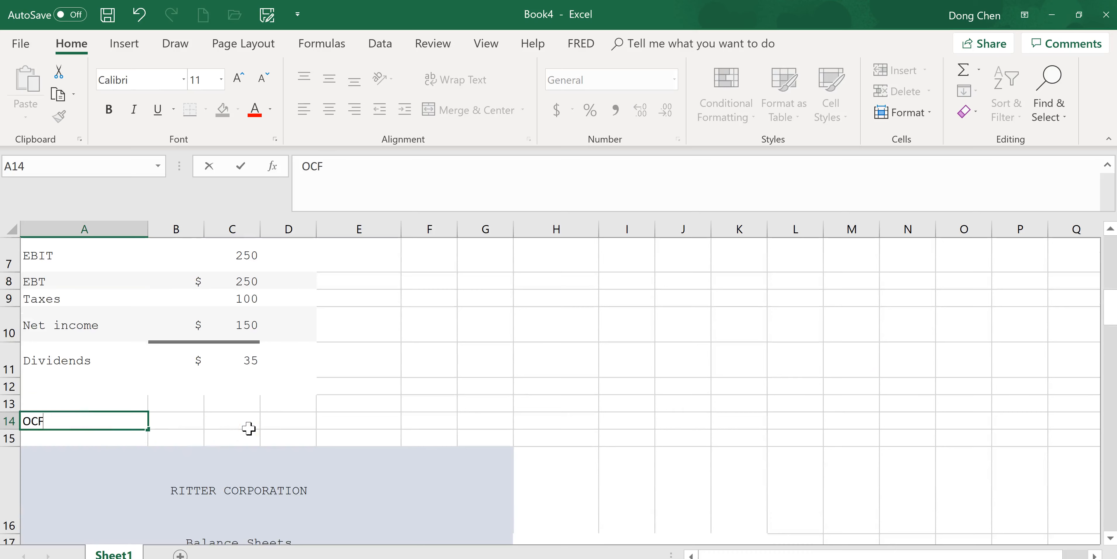
pyautogui.press('Tab')
# - Calculate operating cash flow in cell C14 as EBIT plus depreciation minus taxes, using =C7+C6-C9
pyautogui.write('=')
pyautogui.press('Escape')
pyautogui.click(249, 425)
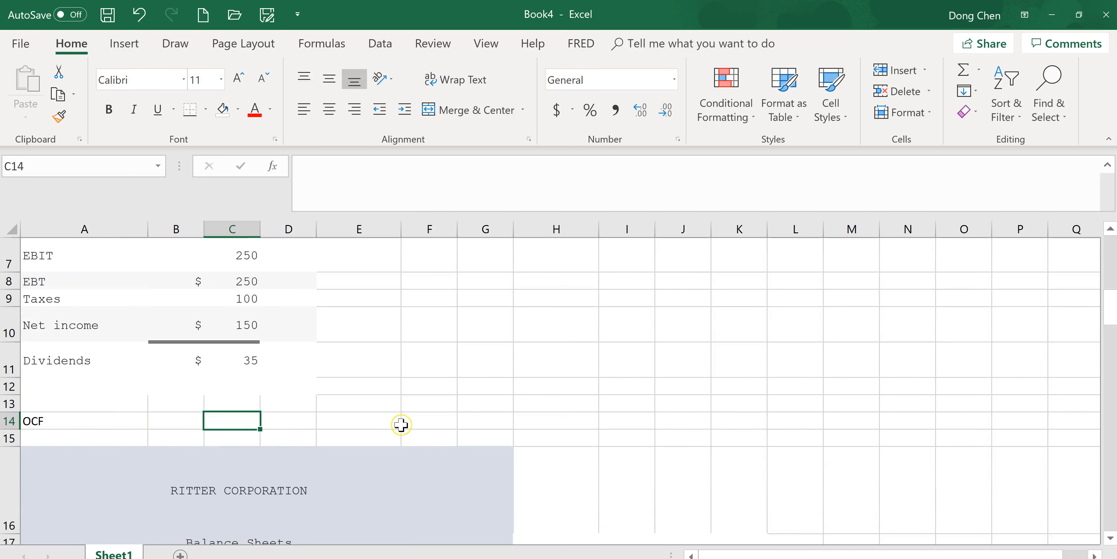
pyautogui.write('=')
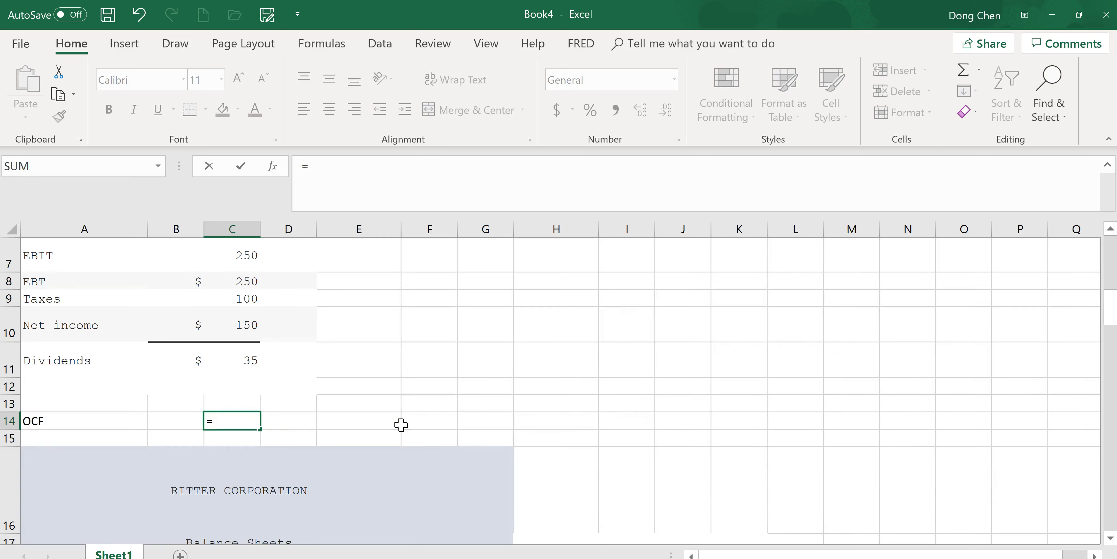
pyautogui.click(243, 257)
pyautogui.write('+')
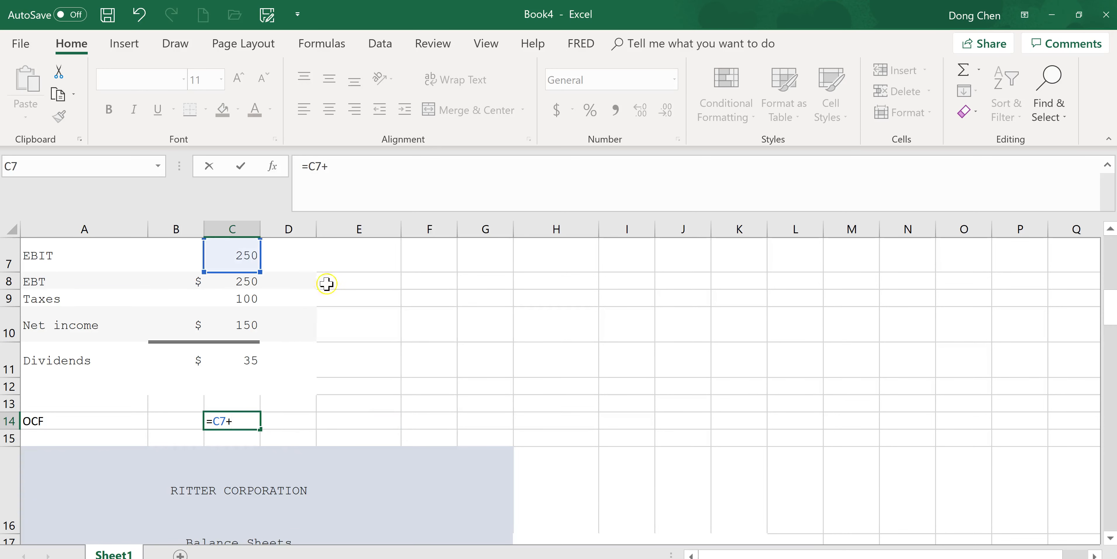
pyautogui.scroll(2, 1109, 243)
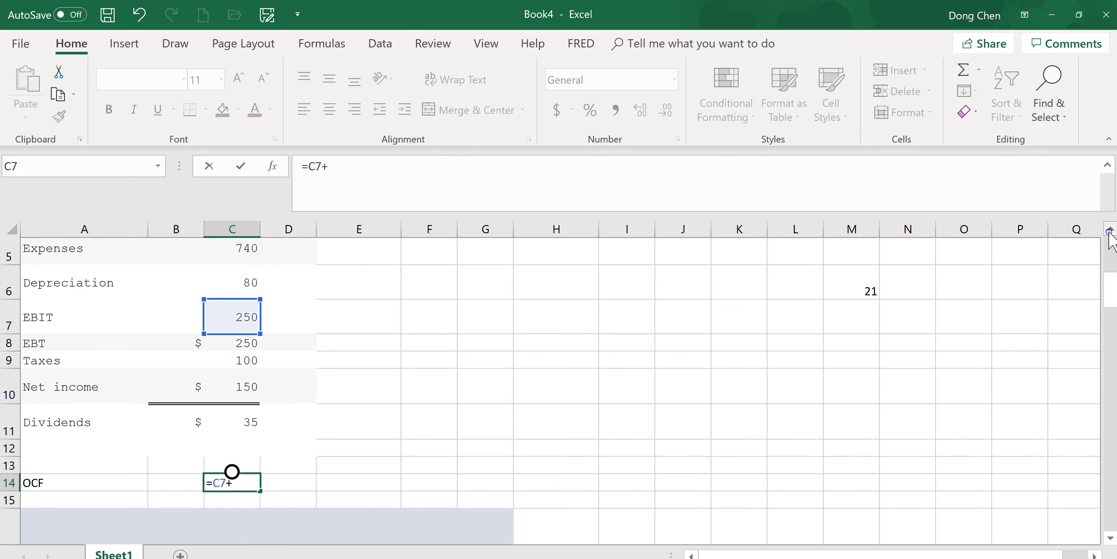
pyautogui.click(254, 288)
pyautogui.write('-')
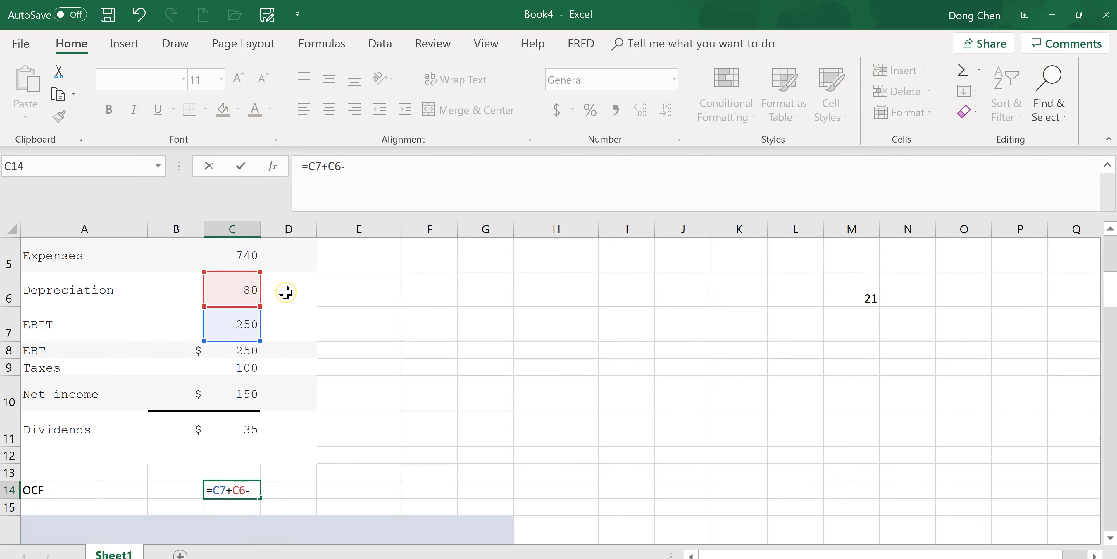
pyautogui.click(256, 367)
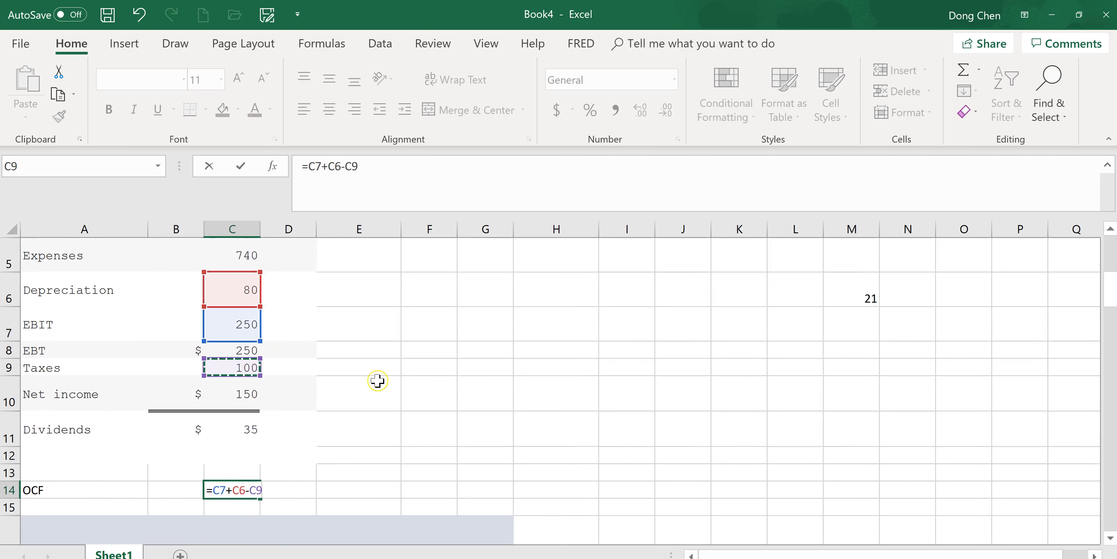
pyautogui.press('Return')
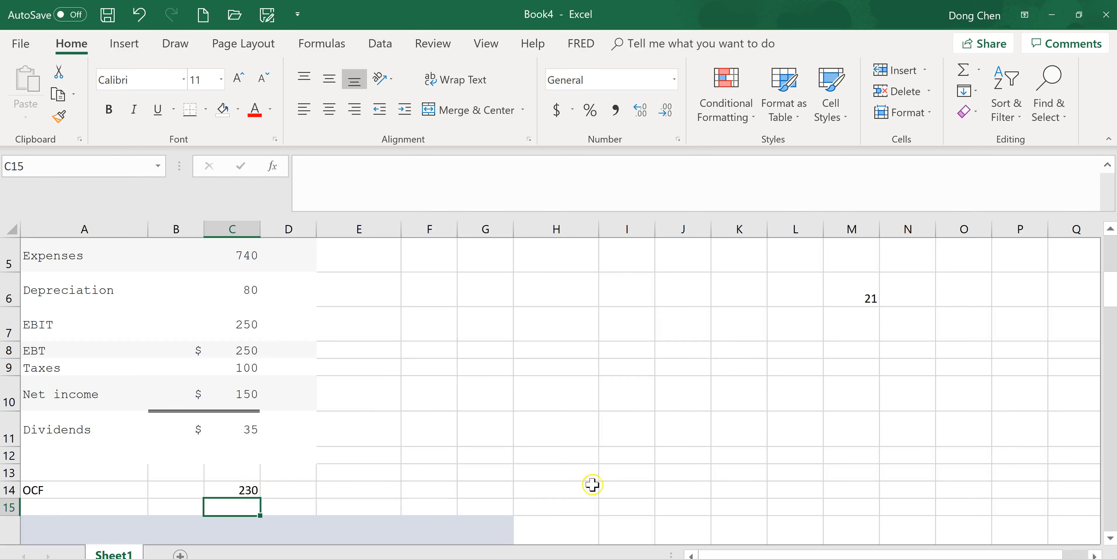
# - Write the net capital spending note "NCS=Change in NFA + Dep" in cell I24 beside the balance sheet's net fixed assets
pyautogui.scroll(-2, 717, 465)
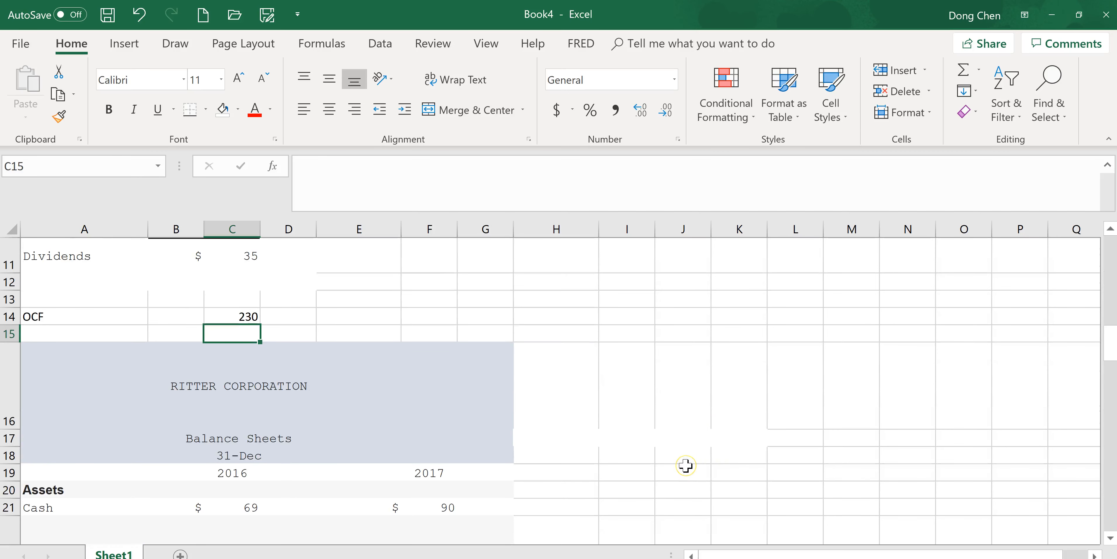
pyautogui.scroll(-2, 685, 465)
pyautogui.scroll(-2, 685, 465)
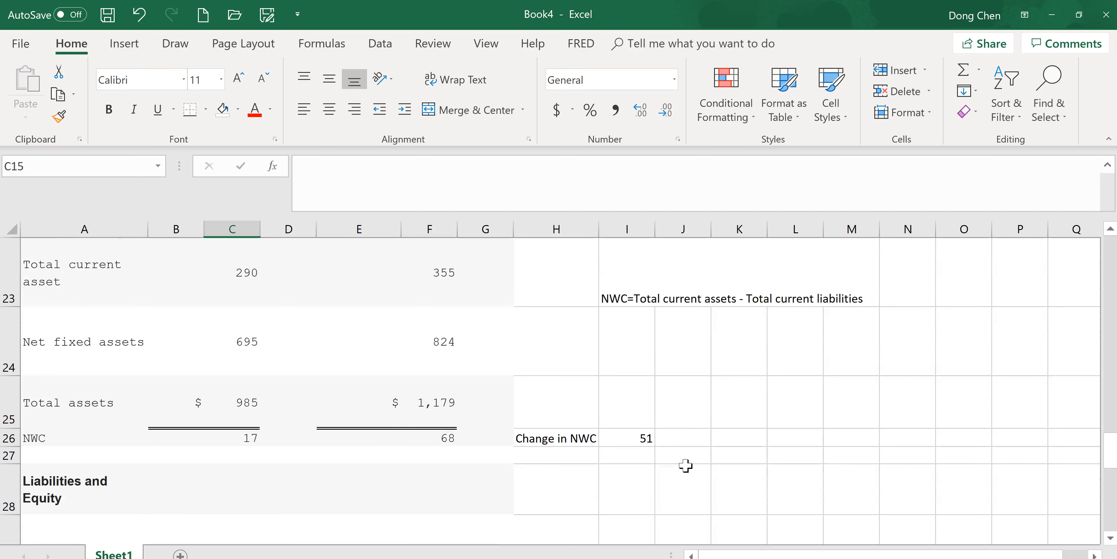
pyautogui.click(623, 349)
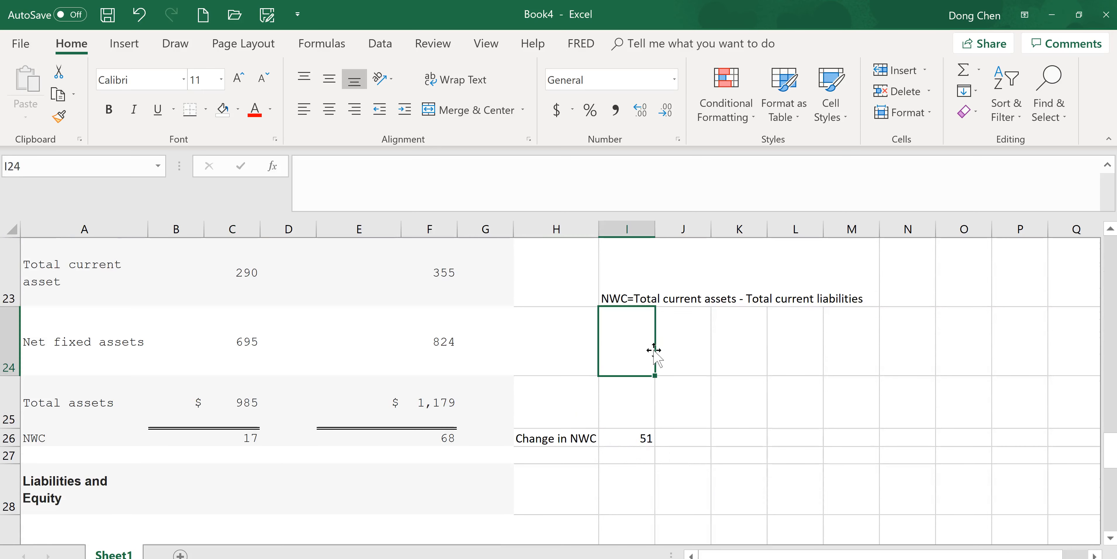
pyautogui.write('NC')
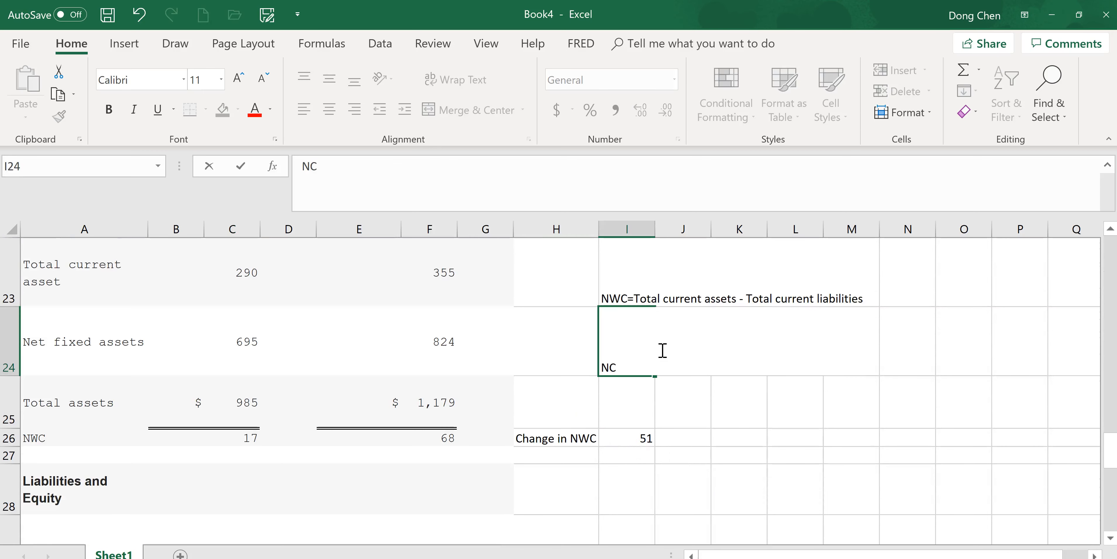
pyautogui.write('S')
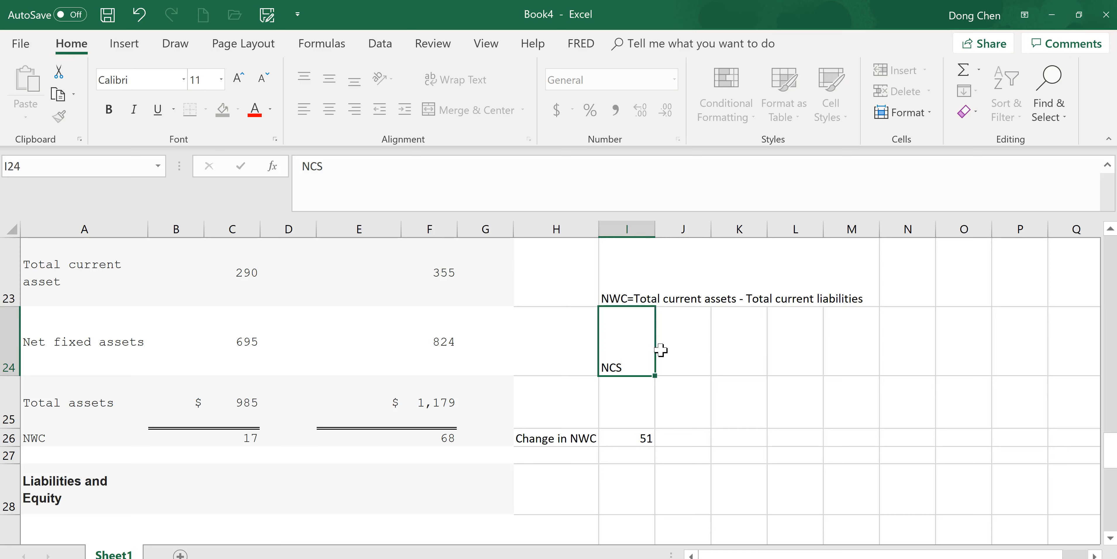
pyautogui.click(661, 350)
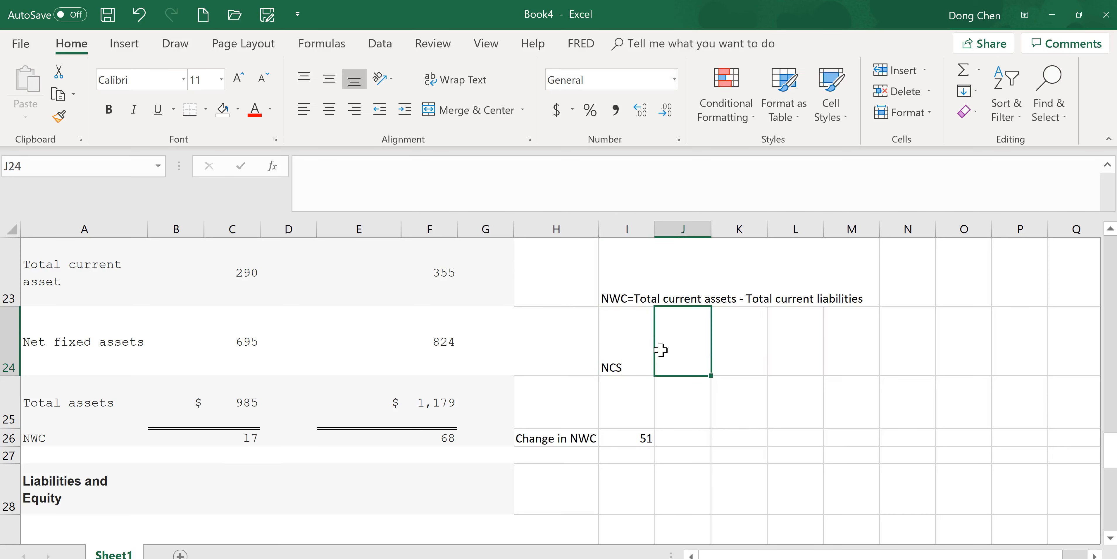
pyautogui.click(635, 363)
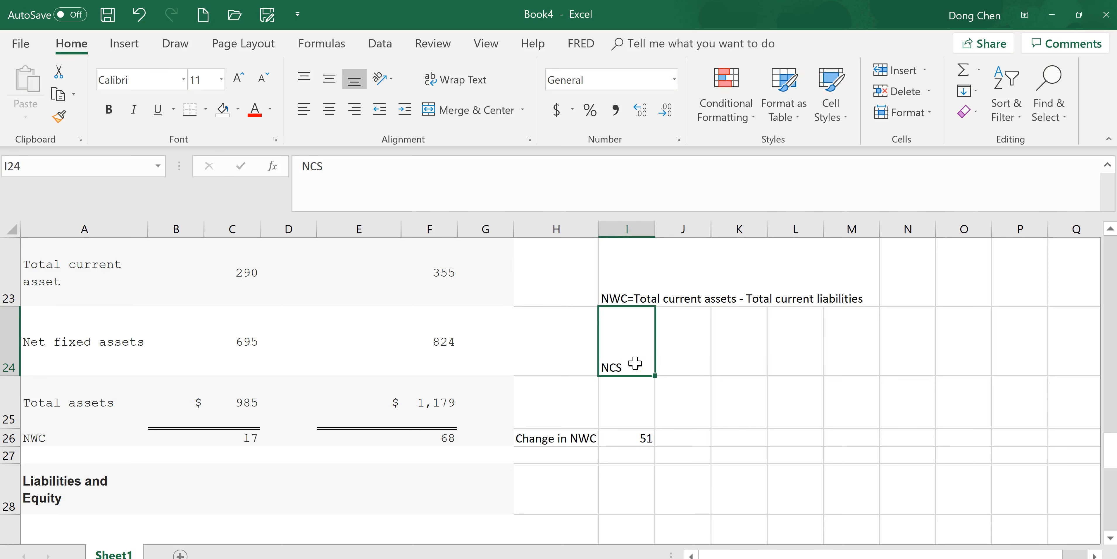
pyautogui.click(501, 167)
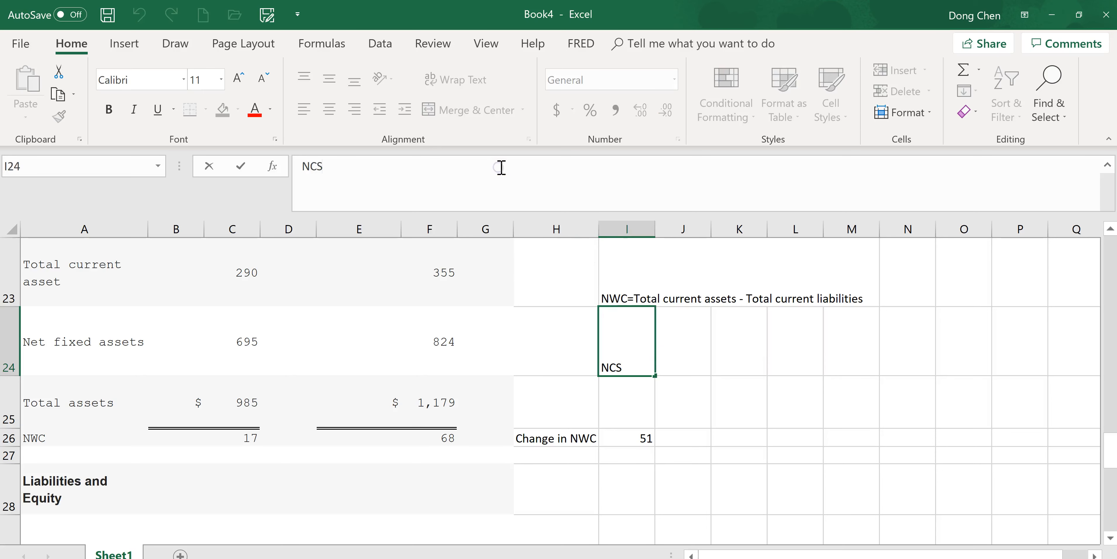
pyautogui.write('=Change in')
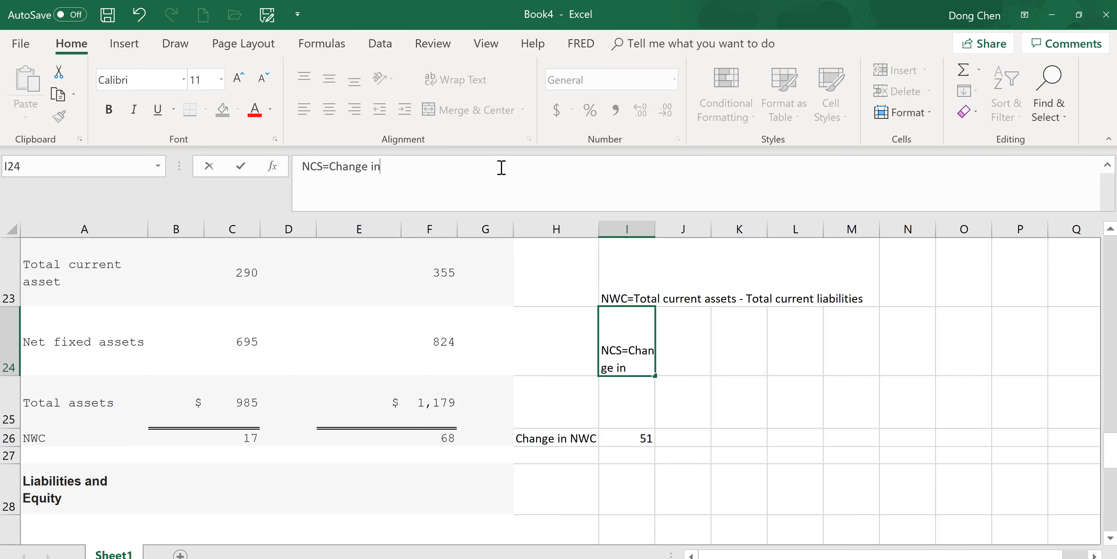
pyautogui.write(' NFA + Dep')
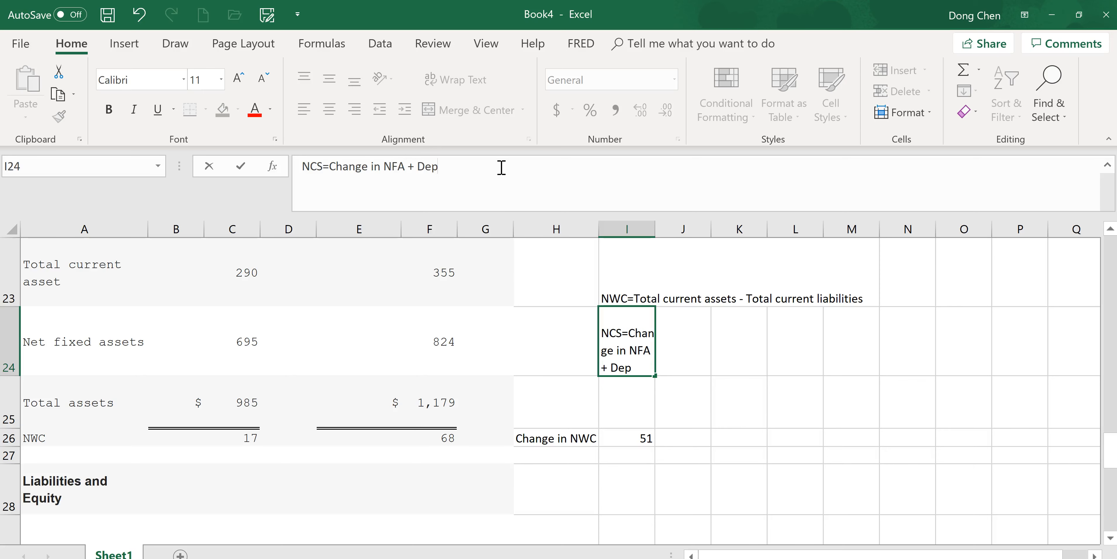
pyautogui.press('Return')
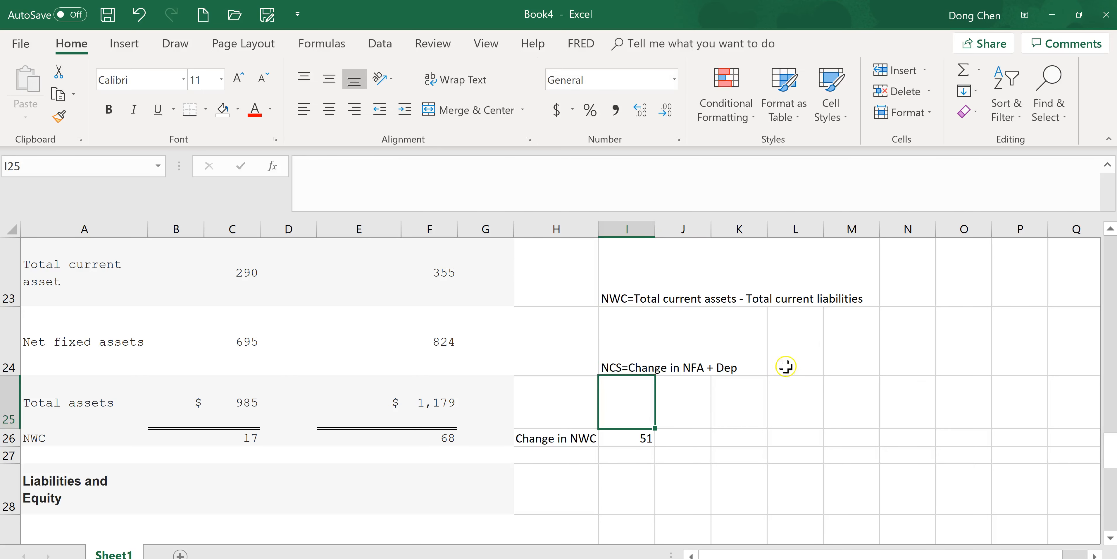
# - Calculate net capital spending in cell L24 as the change in net fixed assets plus depreciation, using =F24-C24+C6
pyautogui.click(802, 364)
pyautogui.write('=')
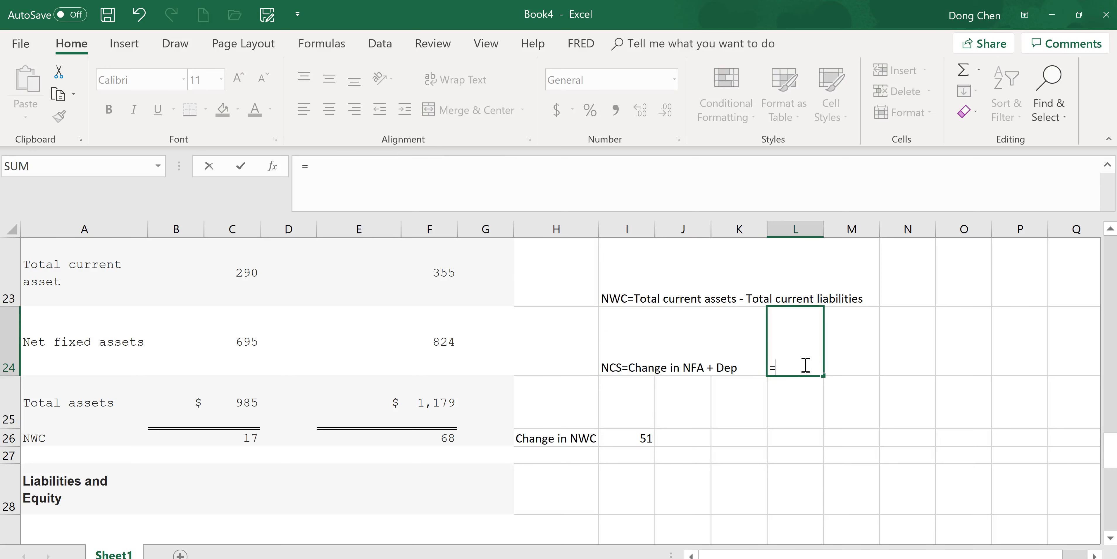
pyautogui.click(451, 349)
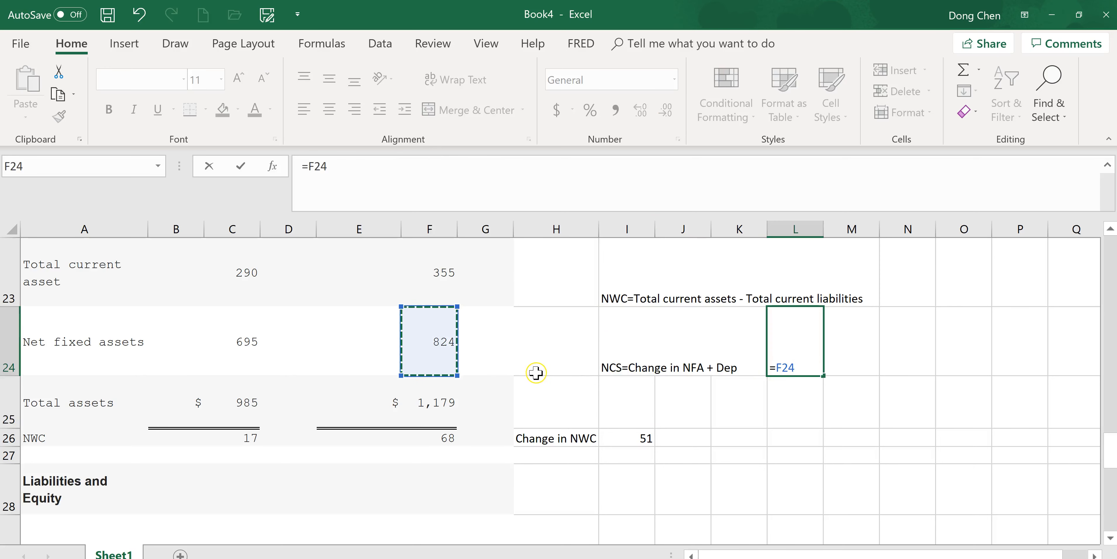
pyautogui.write('-')
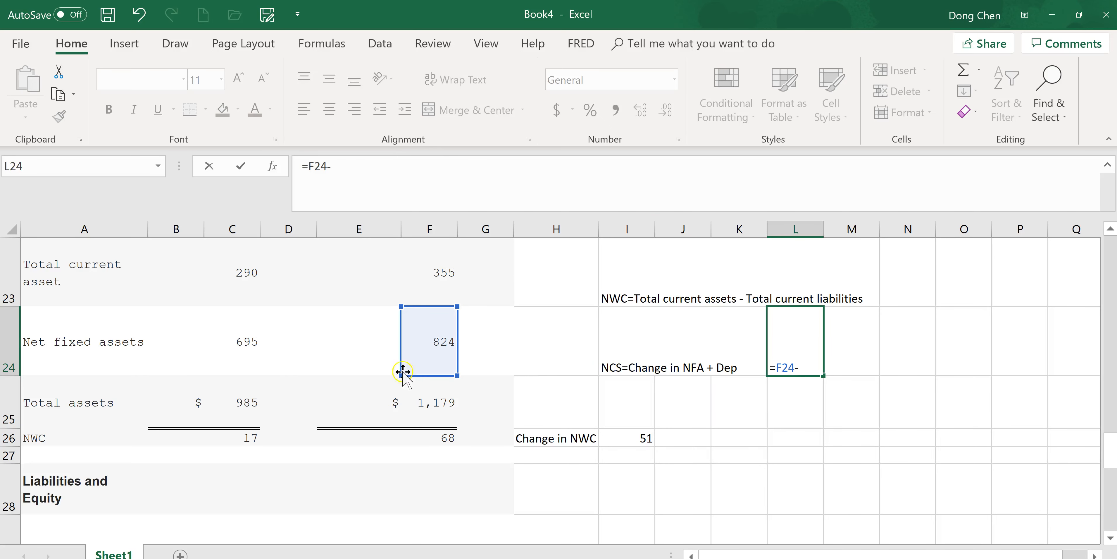
pyautogui.click(250, 357)
pyautogui.write('+')
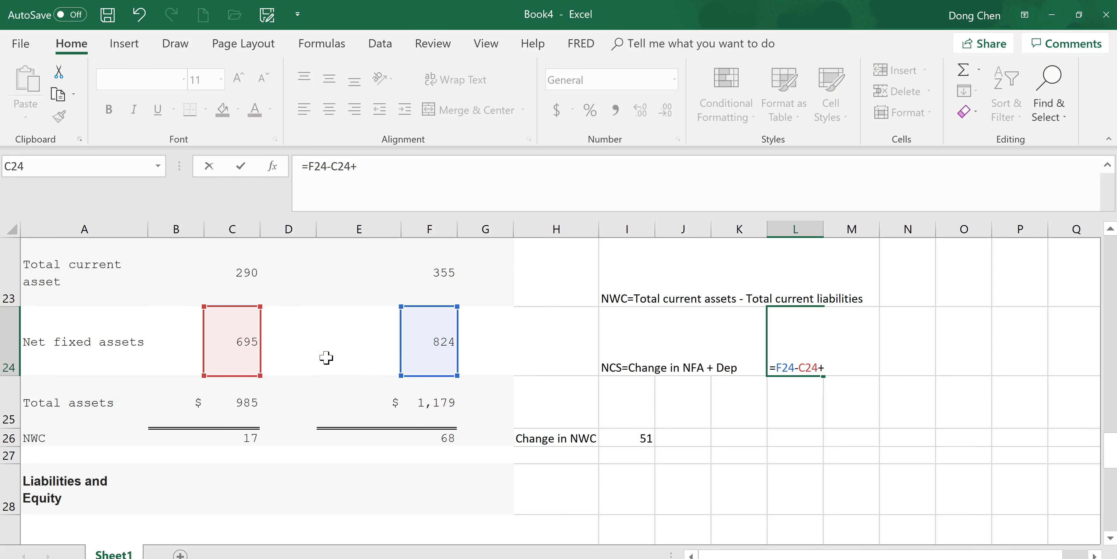
pyautogui.scroll(5, 1108, 467)
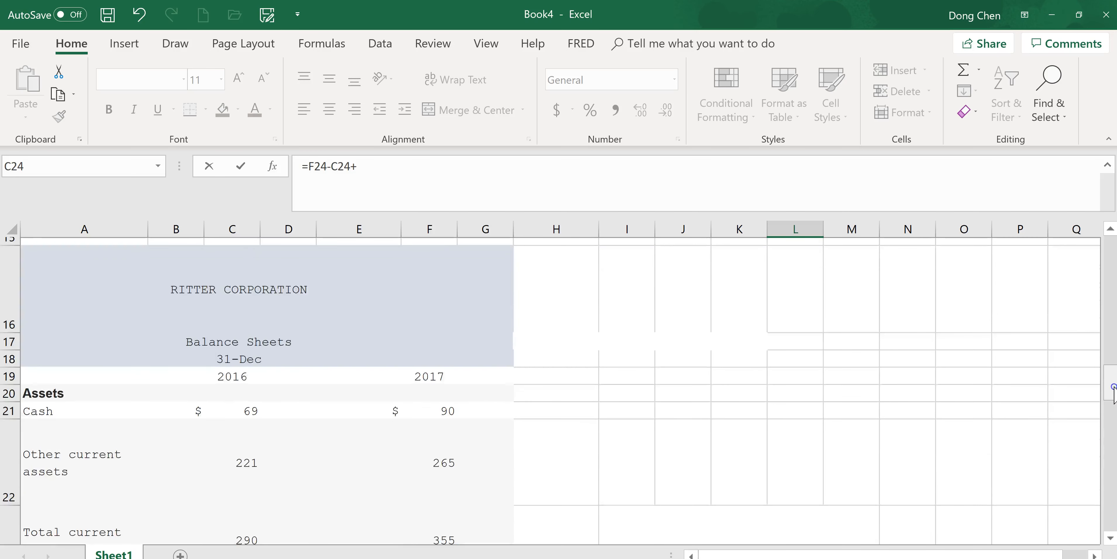
pyautogui.scroll(2, 560, 390)
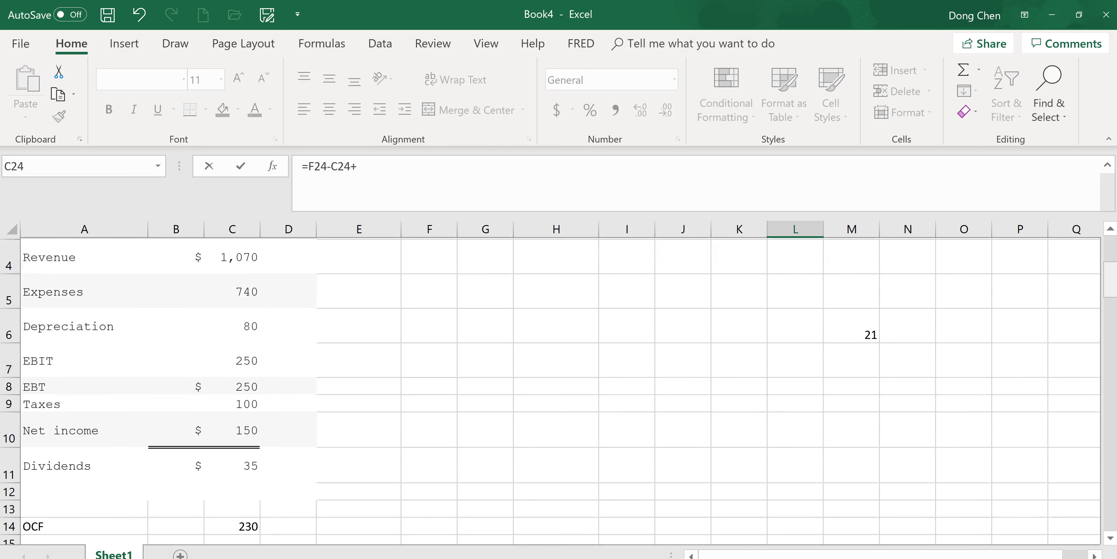
pyautogui.scroll(1, 1098, 282)
pyautogui.scroll(-1, 1097, 282)
pyautogui.click(264, 326)
pyautogui.click(252, 326)
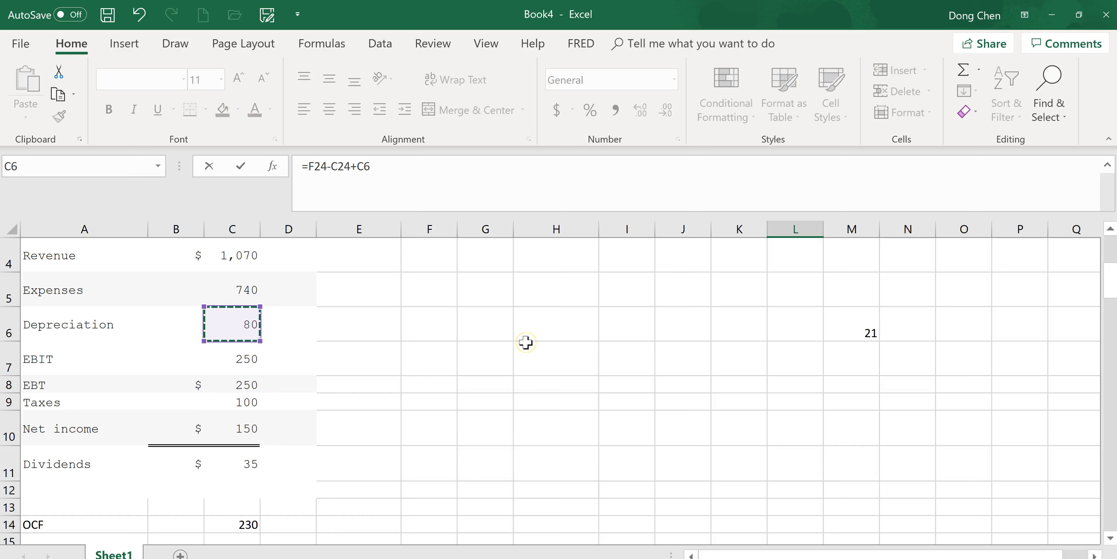
pyautogui.press('Return')
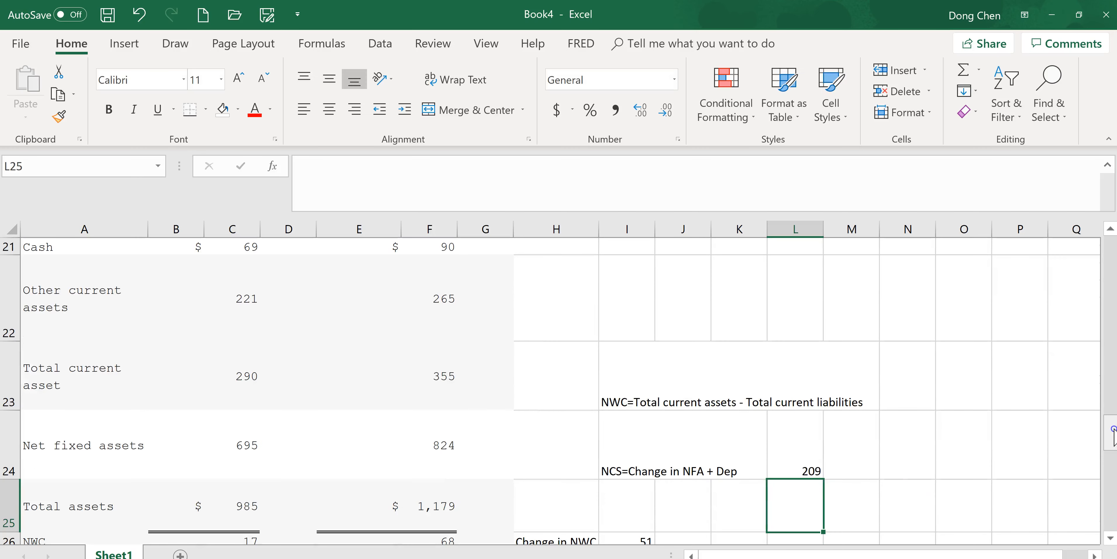
# - Label cell I28, below the change in NWC, as "CFA"
pyautogui.scroll(-2, 1113, 432)
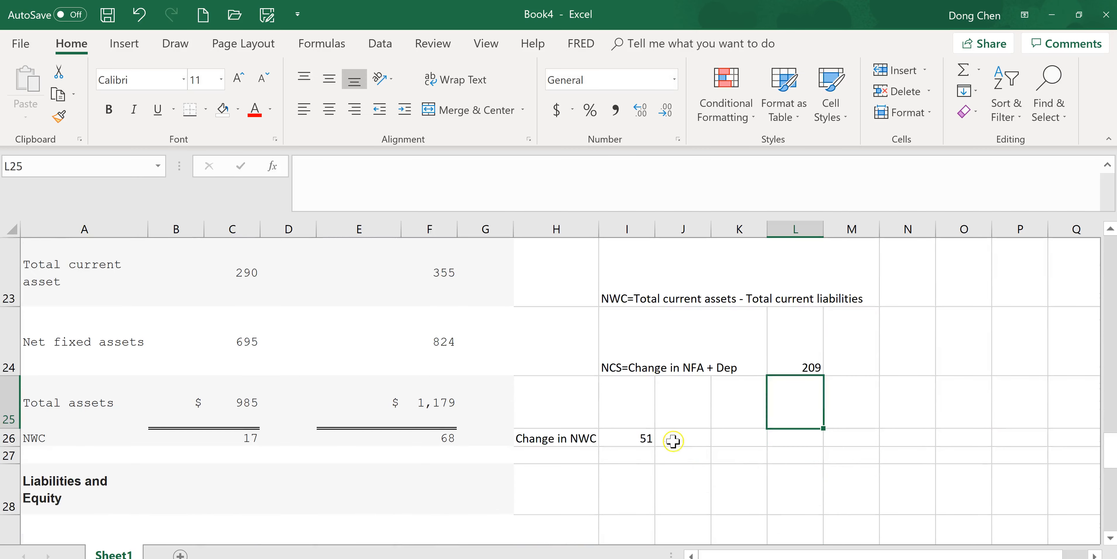
pyautogui.click(640, 408)
pyautogui.write('C')
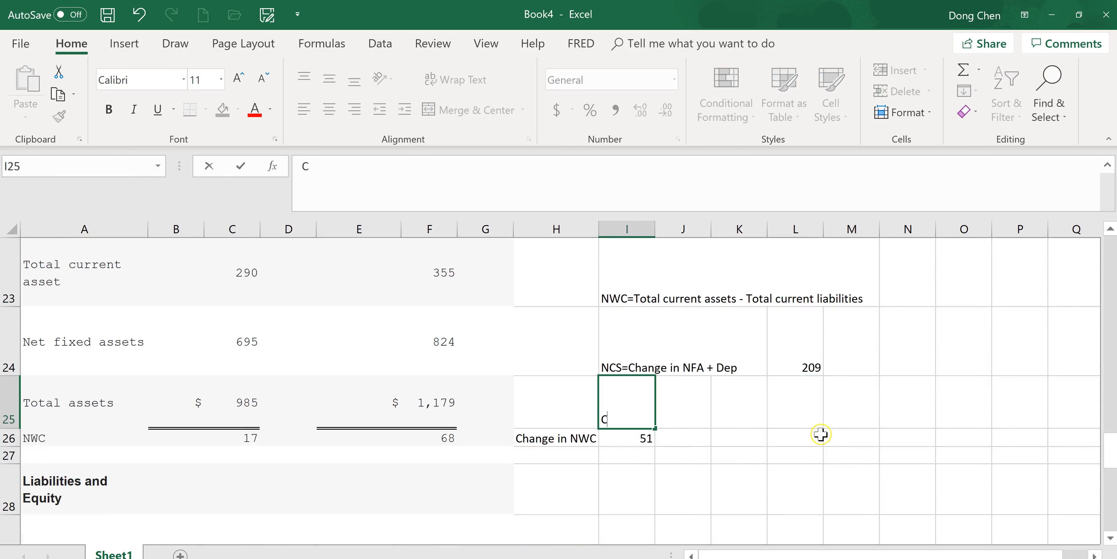
pyautogui.click(637, 485)
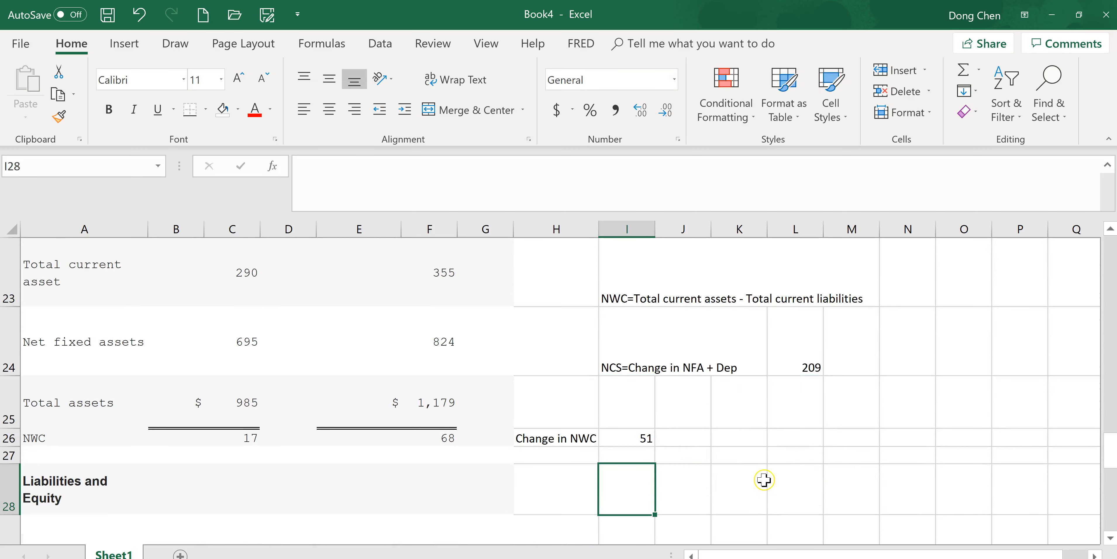
pyautogui.write('CFA')
pyautogui.press('Tab')
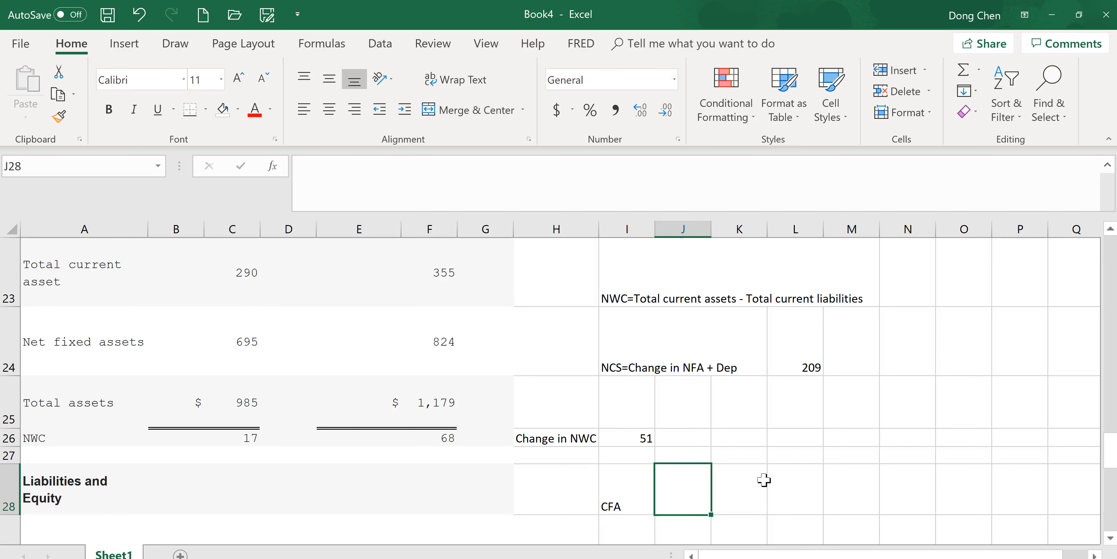
# - Calculate cash flow from assets in cell L28 as OCF minus change in NWC minus NCS, using =C14-I26-L24
pyautogui.press('Right')
pyautogui.press('Right')
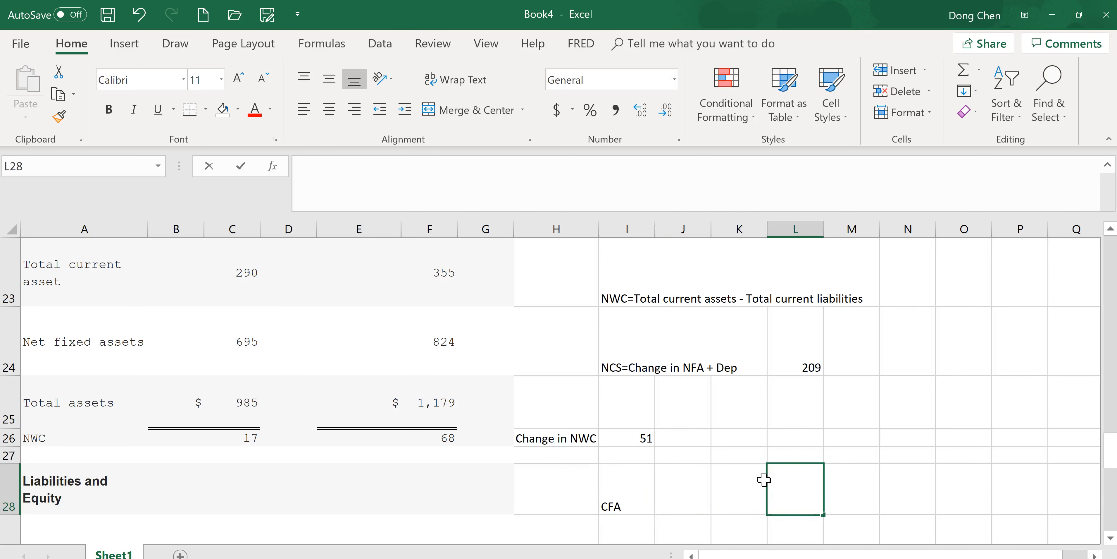
pyautogui.write('=')
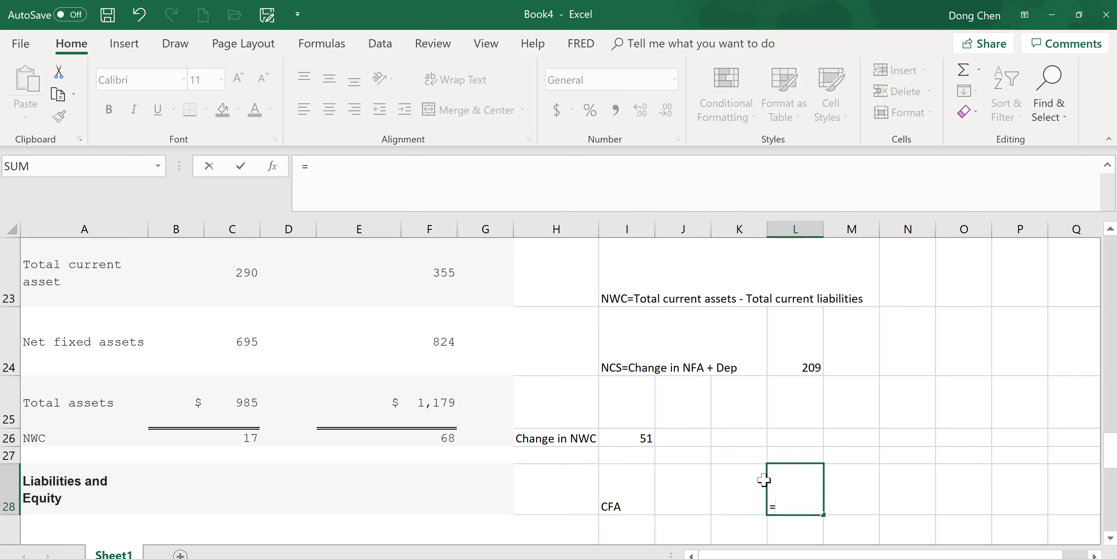
pyautogui.moveTo(1111, 460); pyautogui.dragTo(1116, 370)
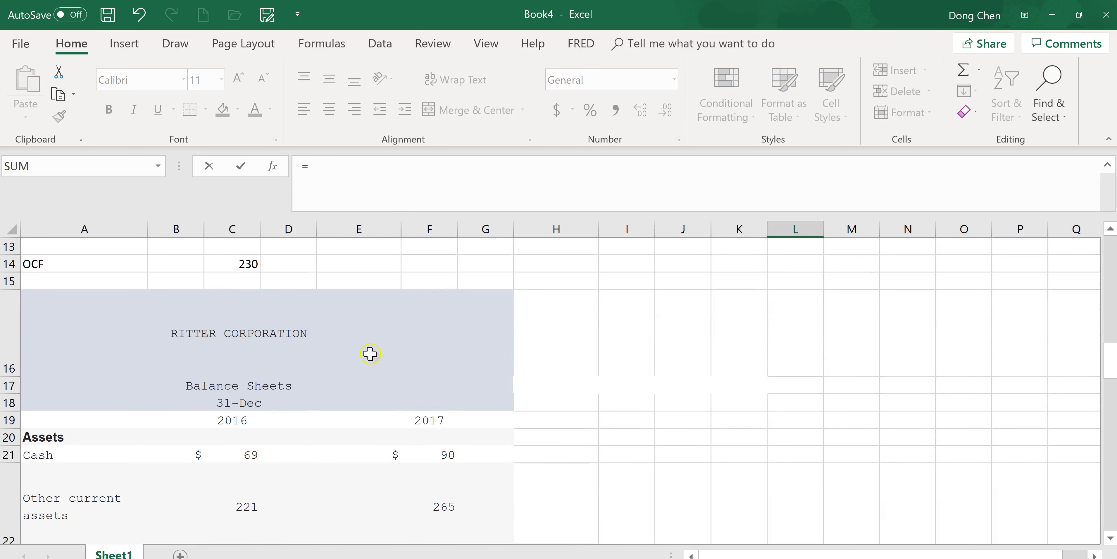
pyautogui.click(240, 267)
pyautogui.moveTo(1109, 361); pyautogui.dragTo(1110, 451)
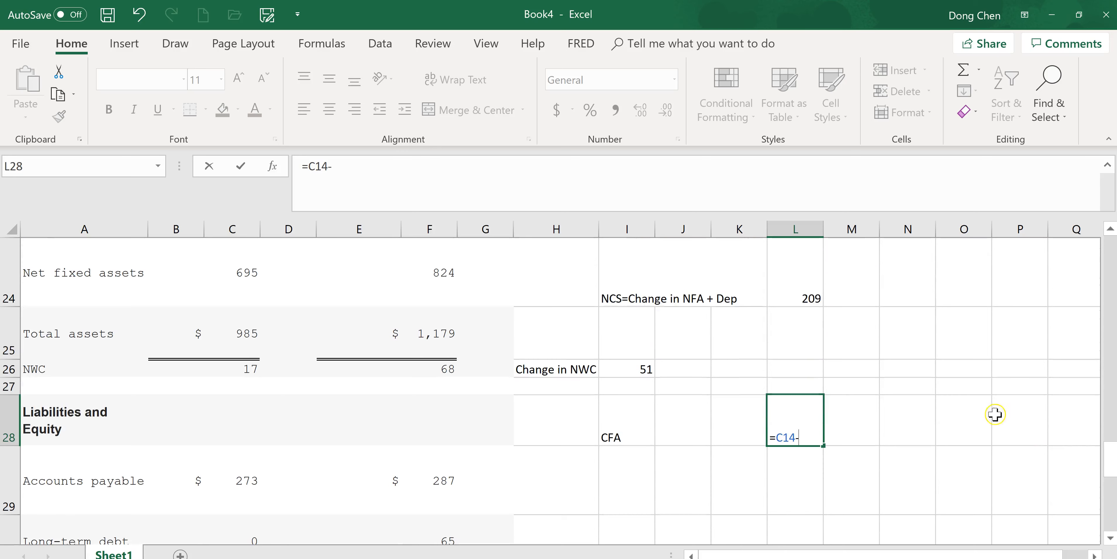
pyautogui.moveTo(1115, 467); pyautogui.dragTo(1114, 458)
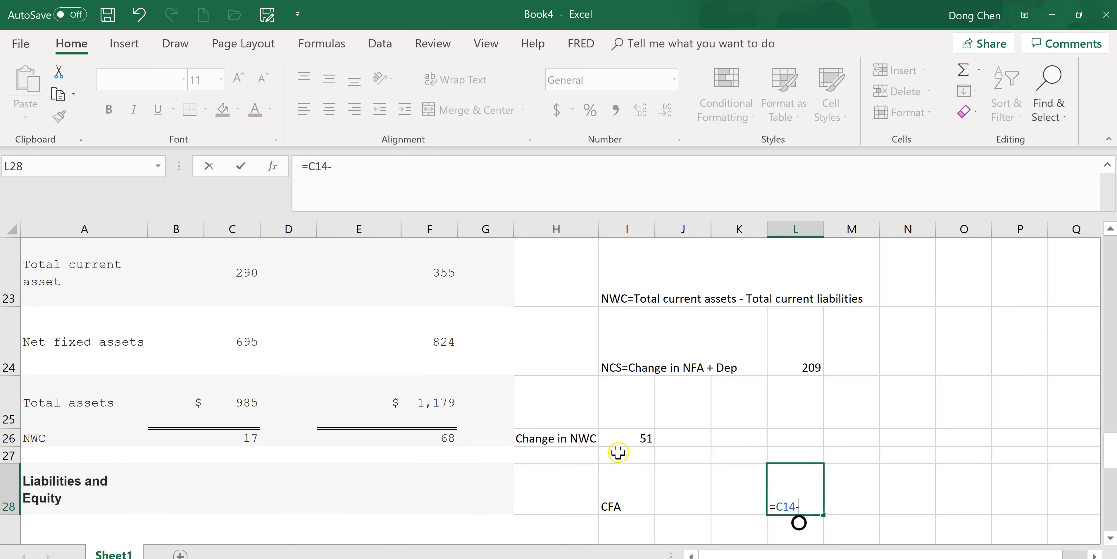
pyautogui.click(641, 439)
pyautogui.write('-')
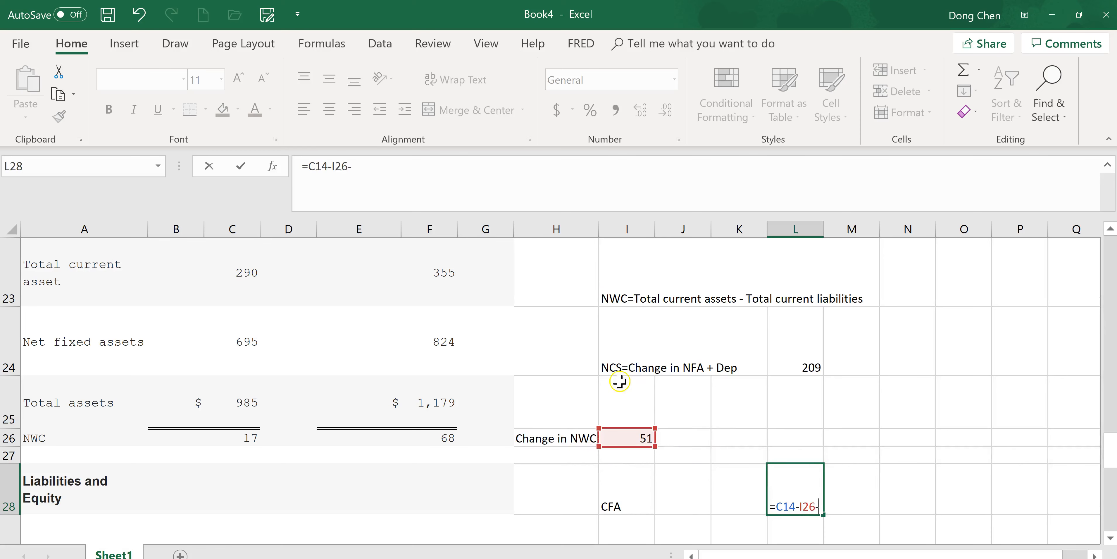
pyautogui.click(794, 368)
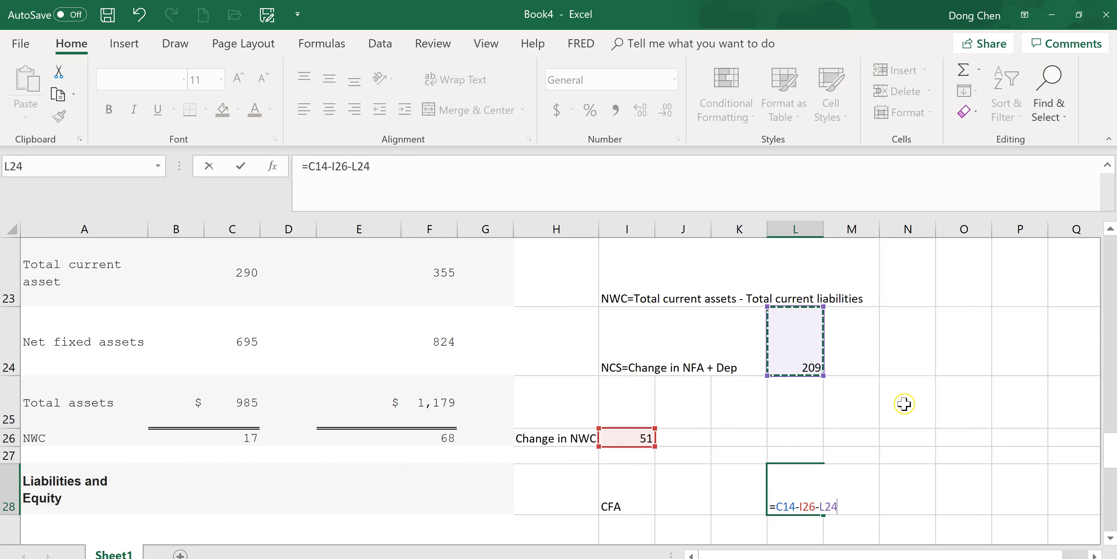
pyautogui.press('Return')
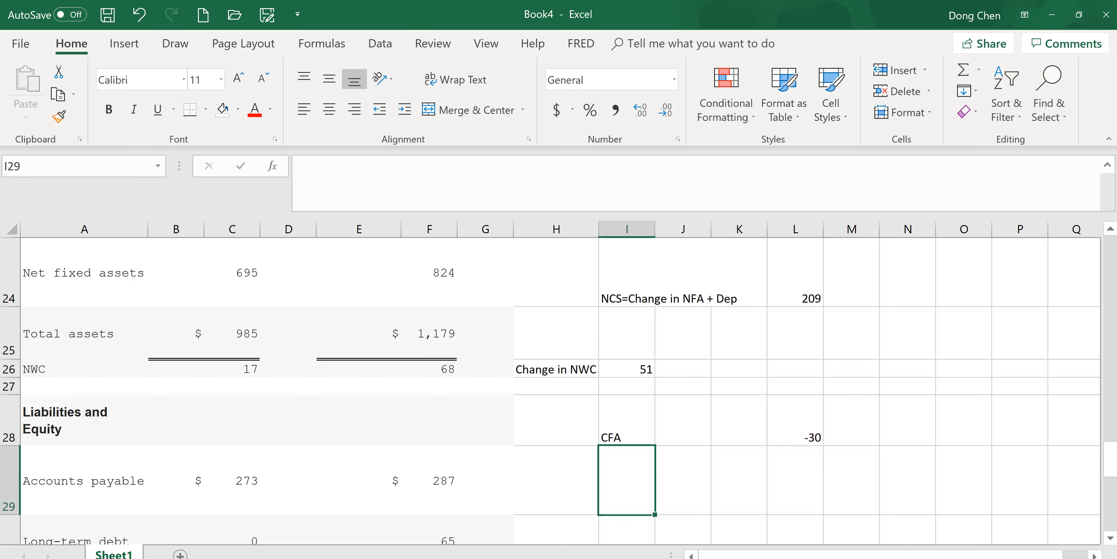
# - Switch to the Practice HW1 (Ch2) page in Chrome, enter -30 as part c's cash flow from assets, and check the work for question 11
pyautogui.click(364, 558)
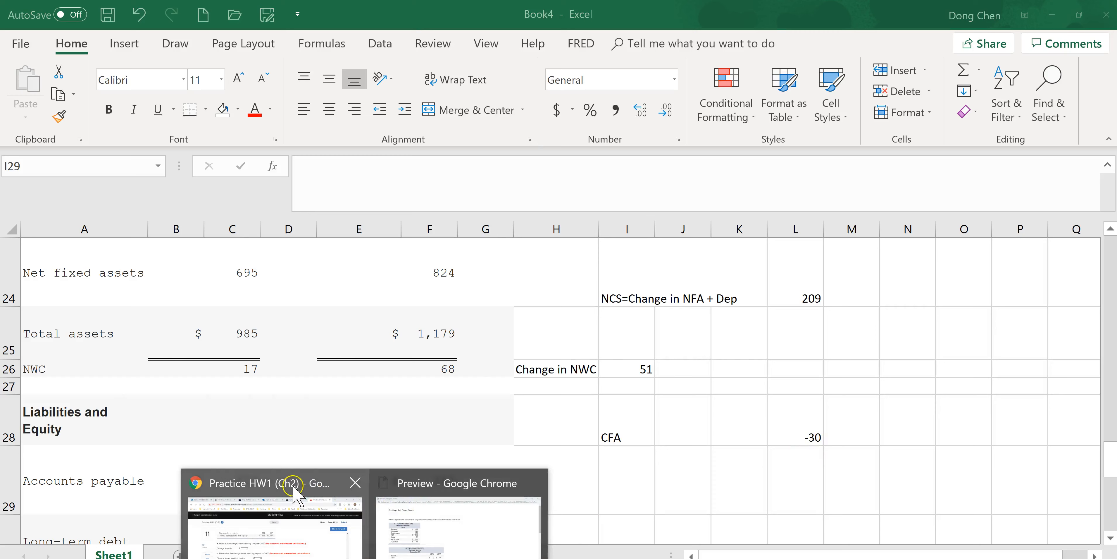
pyautogui.click(302, 495)
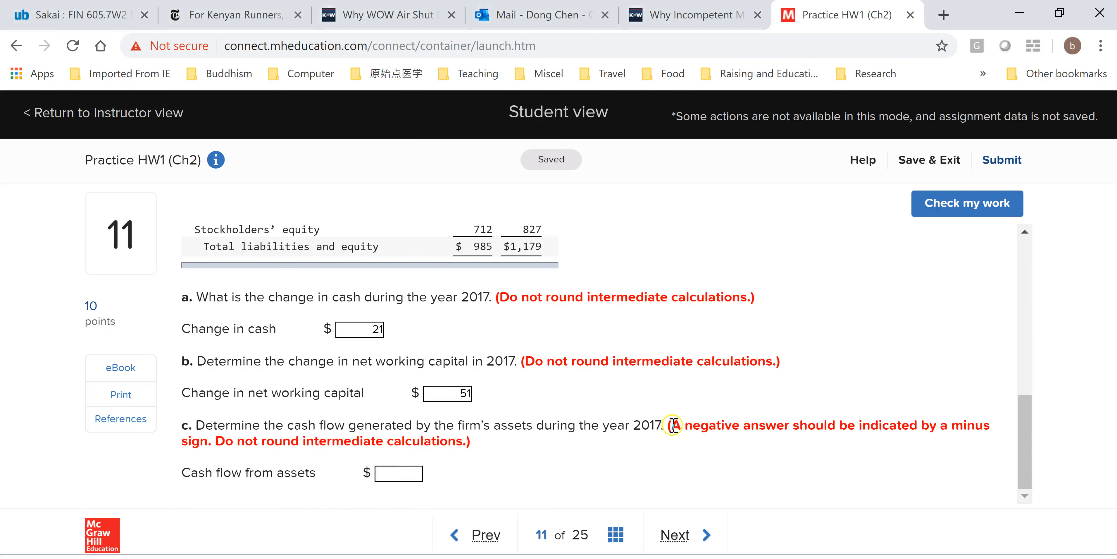
pyautogui.click(402, 472)
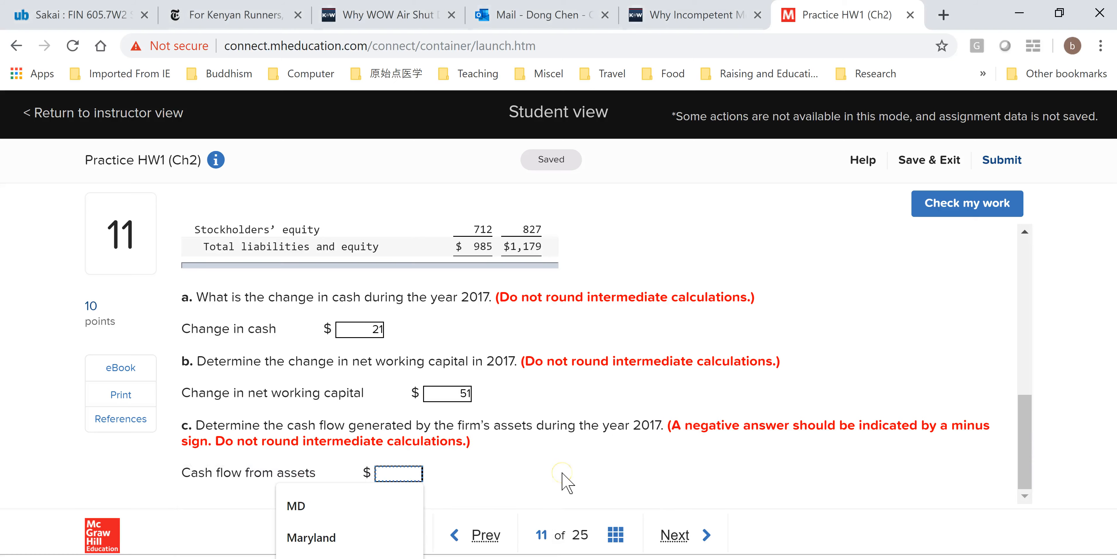
pyautogui.write('-30')
pyautogui.hotkey('alt', 'Tab')
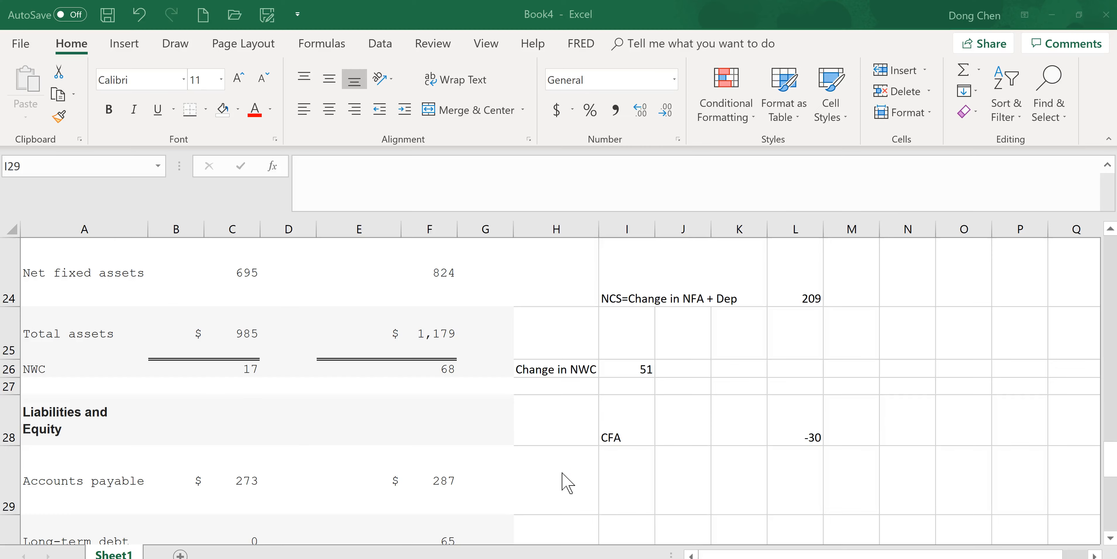
pyautogui.hotkey('alt', 'Tab')
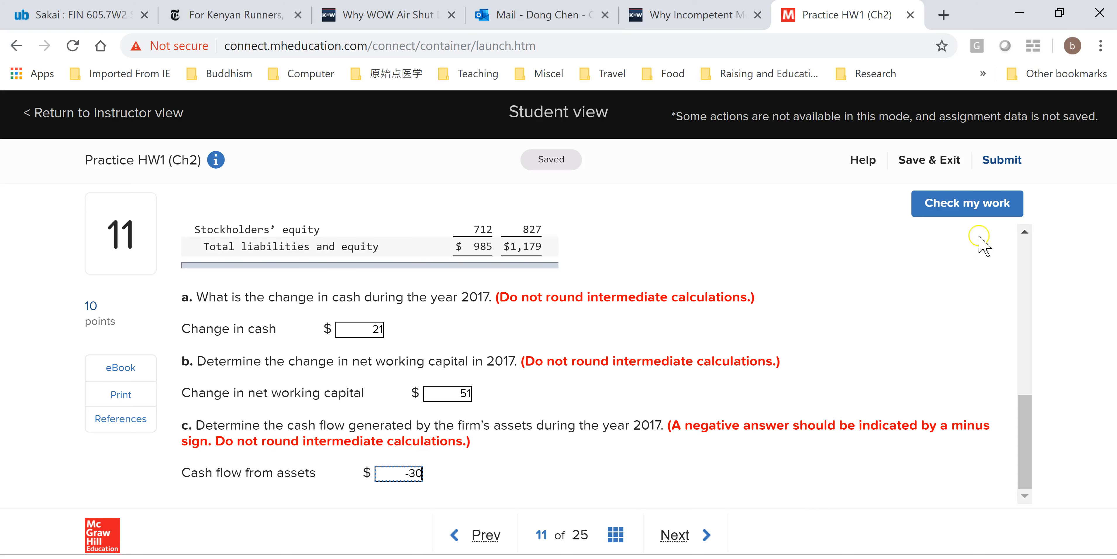
pyautogui.click(975, 204)
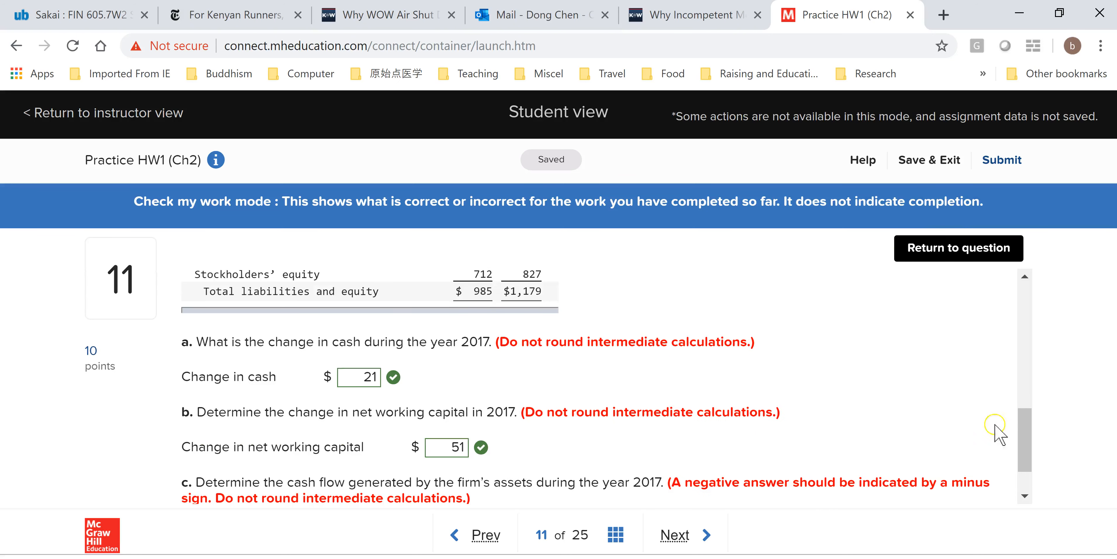
pyautogui.moveTo(1022, 430); pyautogui.dragTo(1024, 470)
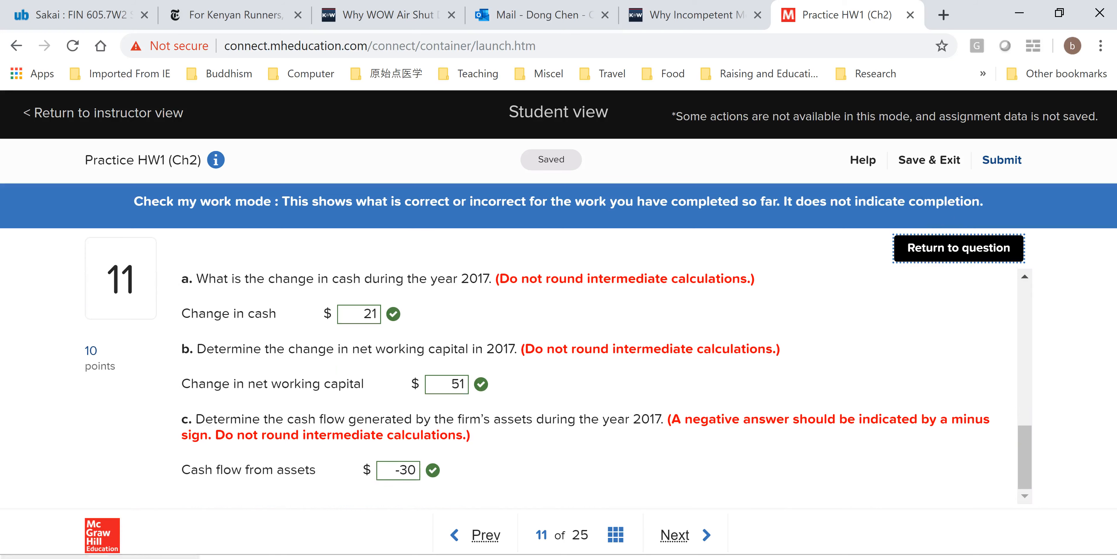